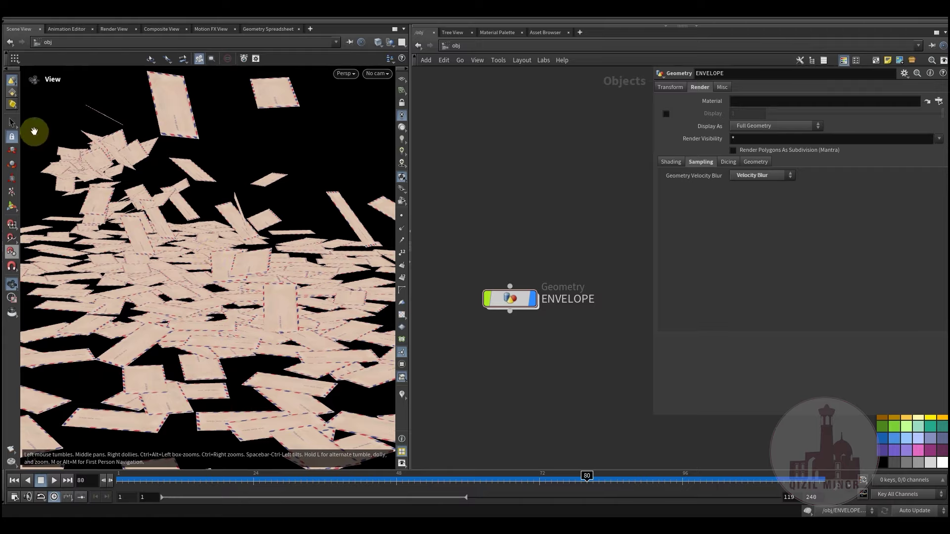
- Scrub the animation to frame 89 and examine the pile of envelopes from the side and from a distance
{"action": "left_click_drag", "start_coordinate": [156, 501], "coordinate": [641, 503]}
{"action": "left_click_drag", "start_coordinate": [140, 312], "coordinate": [162, 267]}
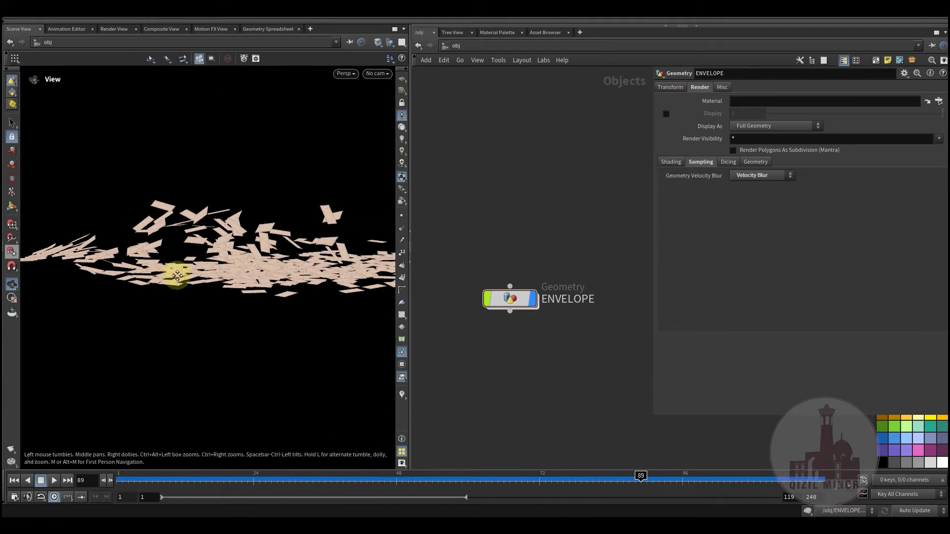
{"action": "right_click_drag", "start_coordinate": [170, 295], "coordinate": [163, 317]}
{"action": "middle_click_drag", "start_coordinate": [153, 332], "coordinate": [168, 341]}
{"action": "right_click_drag", "start_coordinate": [149, 342], "coordinate": [238, 324]}
{"action": "middle_click_drag", "start_coordinate": [238, 324], "coordinate": [163, 290]}
- Examine the envelopes lifting off at the start of the stream at frames 18 and 14
{"action": "left_click_drag", "start_coordinate": [159, 476], "coordinate": [218, 475]}
{"action": "left_click_drag", "start_coordinate": [159, 285], "coordinate": [130, 262]}
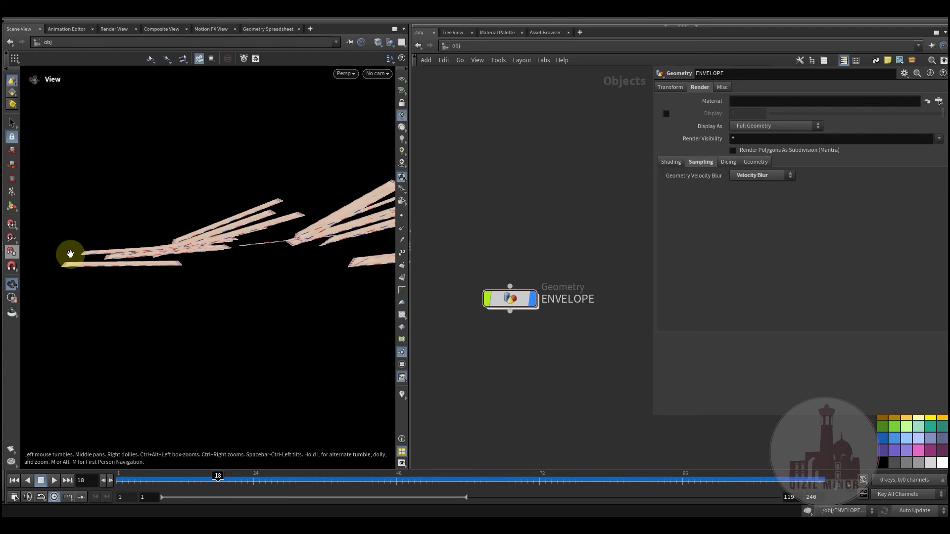
{"action": "left_click_drag", "start_coordinate": [282, 263], "coordinate": [99, 289]}
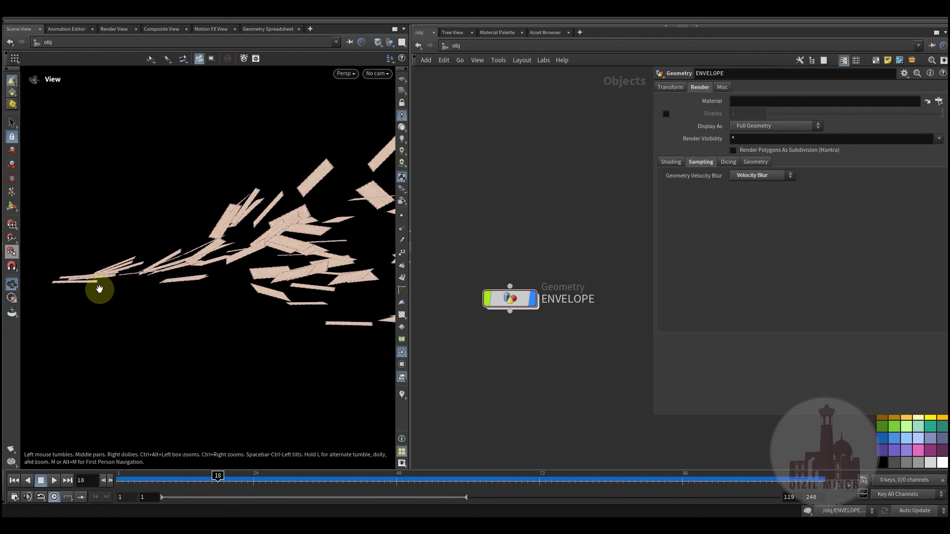
{"action": "left_click_drag", "start_coordinate": [195, 301], "coordinate": [52, 296]}
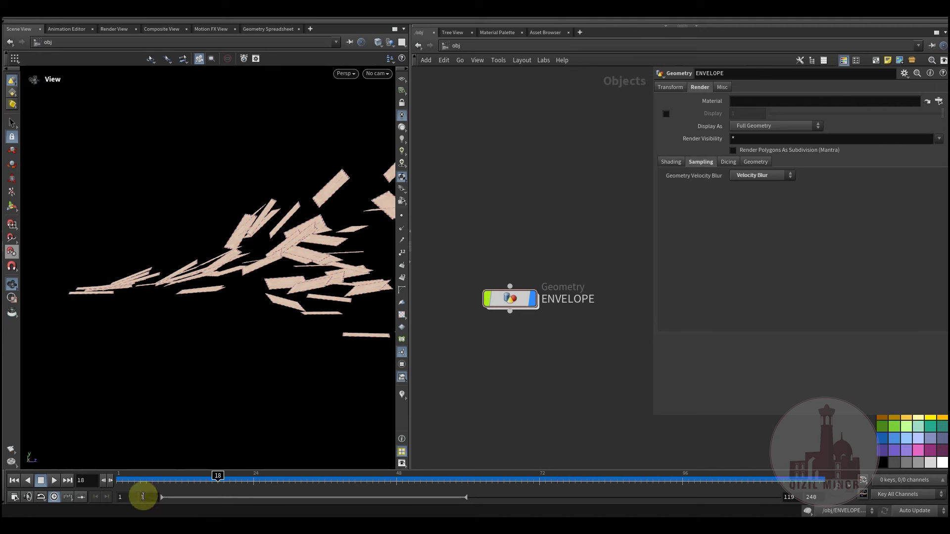
{"action": "left_click_drag", "start_coordinate": [143, 480], "coordinate": [194, 480]}
{"action": "middle_click_drag", "start_coordinate": [224, 332], "coordinate": [217, 333]}
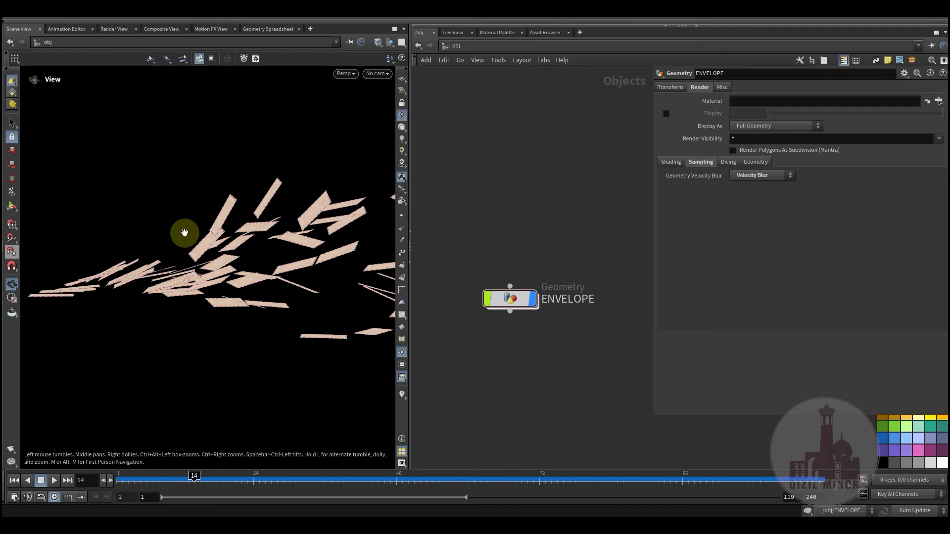
{"action": "left_click_drag", "start_coordinate": [194, 325], "coordinate": [143, 455]}
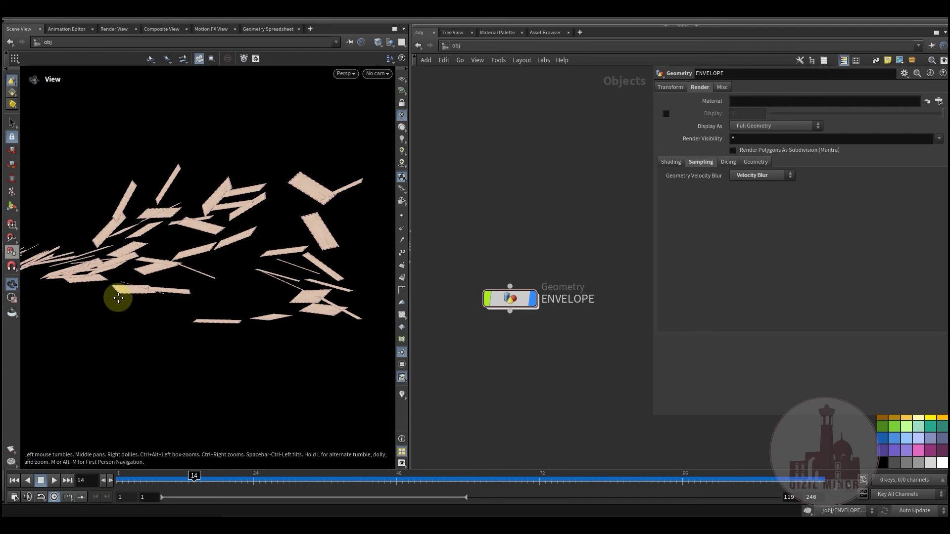
{"action": "middle_click_drag", "start_coordinate": [119, 298], "coordinate": [153, 308]}
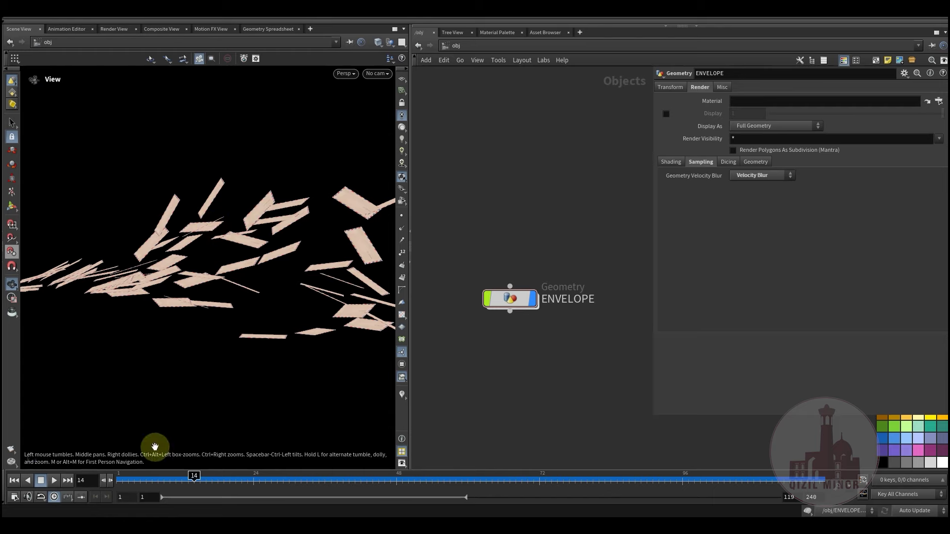
- Advance the animation to frames 38 and 42 and examine the tumbling envelopes above the ground
{"action": "left_click_drag", "start_coordinate": [165, 483], "coordinate": [335, 467]}
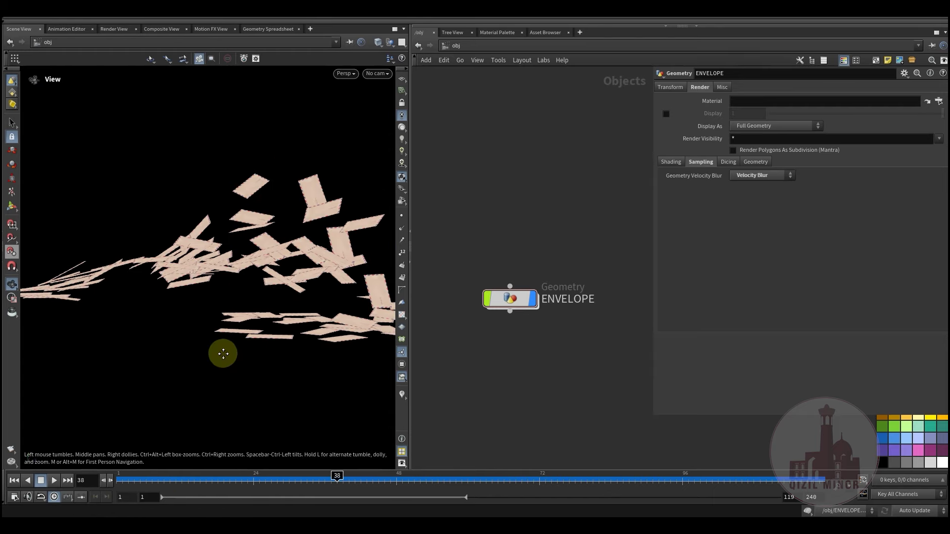
{"action": "middle_click_drag", "start_coordinate": [223, 354], "coordinate": [199, 352]}
{"action": "right_click_drag", "start_coordinate": [199, 352], "coordinate": [200, 360]}
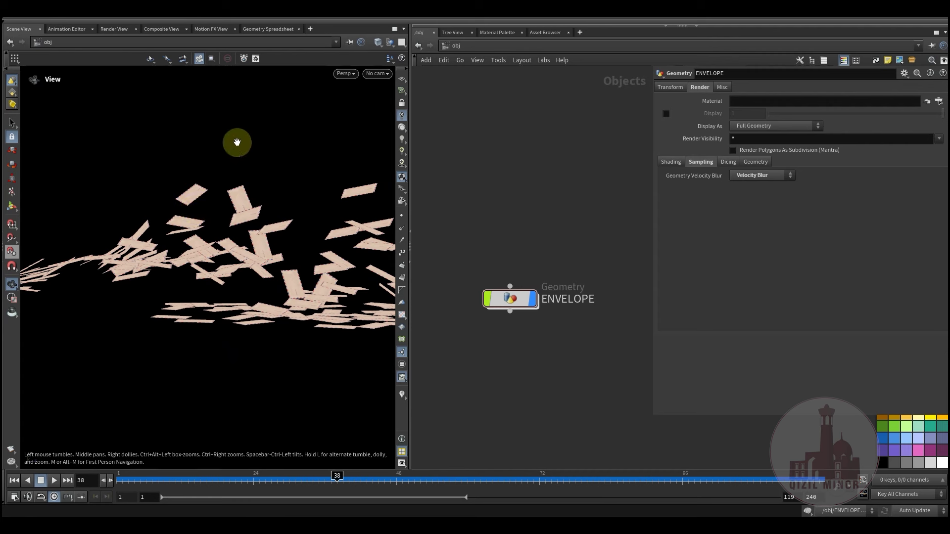
{"action": "left_click_drag", "start_coordinate": [300, 350], "coordinate": [205, 333]}
{"action": "left_click_drag", "start_coordinate": [185, 492], "coordinate": [361, 478]}
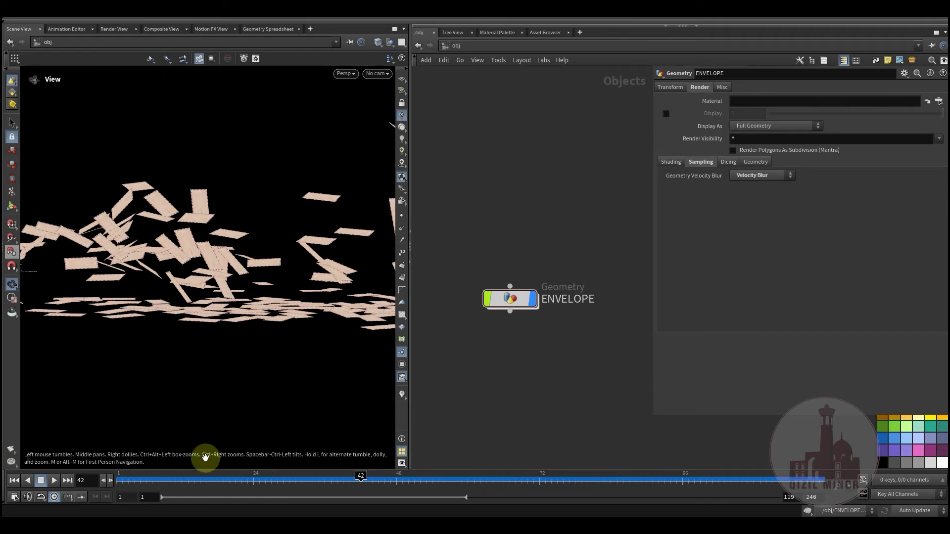
- Compare the envelope stream at frames 20, 28 and 36 from the side
{"action": "left_click_drag", "start_coordinate": [158, 477], "coordinate": [230, 482]}
{"action": "middle_click_drag", "start_coordinate": [153, 376], "coordinate": [309, 368]}
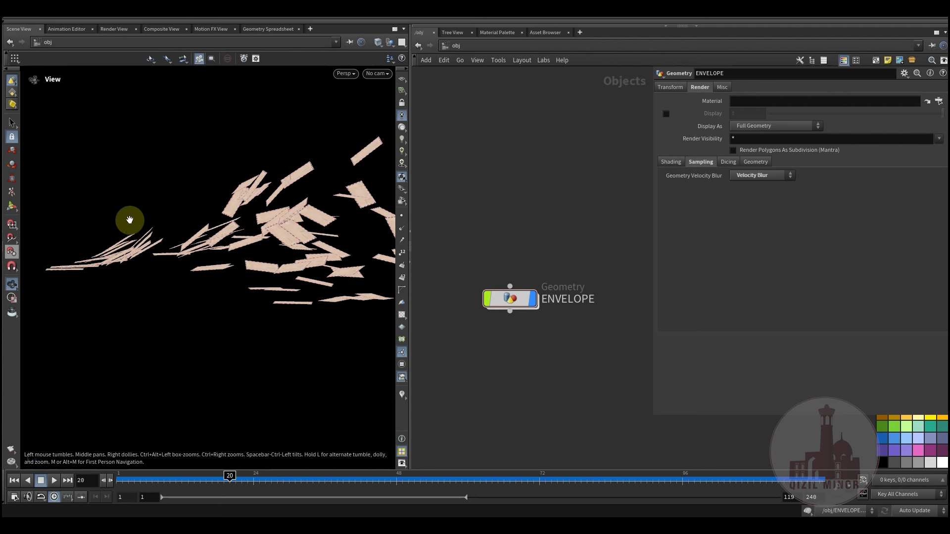
{"action": "left_click_drag", "start_coordinate": [146, 229], "coordinate": [277, 480]}
{"action": "left_click_drag", "start_coordinate": [182, 373], "coordinate": [217, 269]}
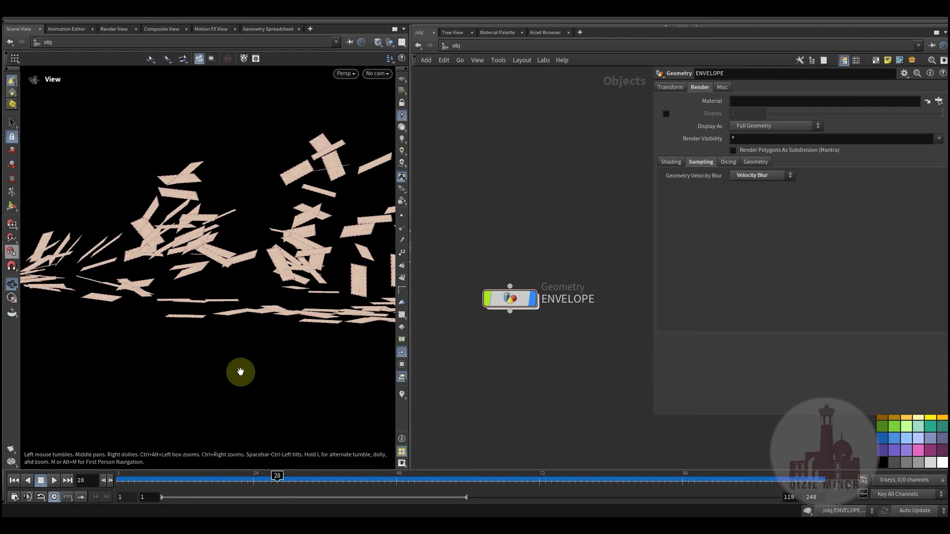
{"action": "left_click_drag", "start_coordinate": [236, 387], "coordinate": [250, 397]}
{"action": "left_click_drag", "start_coordinate": [215, 478], "coordinate": [324, 481]}
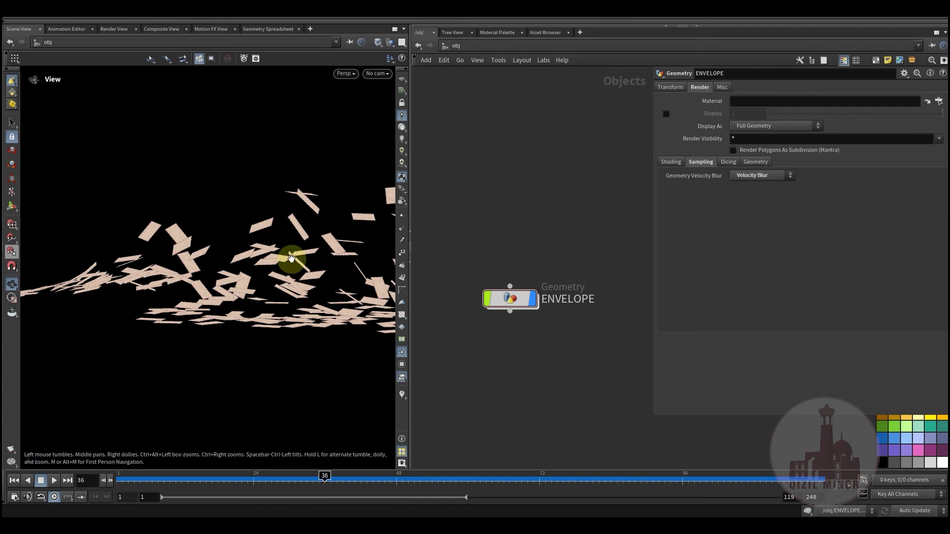
- Go to frame 51 and examine the flying and landed envelopes from several angles
{"action": "left_click_drag", "start_coordinate": [204, 474], "coordinate": [414, 480]}
{"action": "left_click_drag", "start_coordinate": [135, 328], "coordinate": [238, 320]}
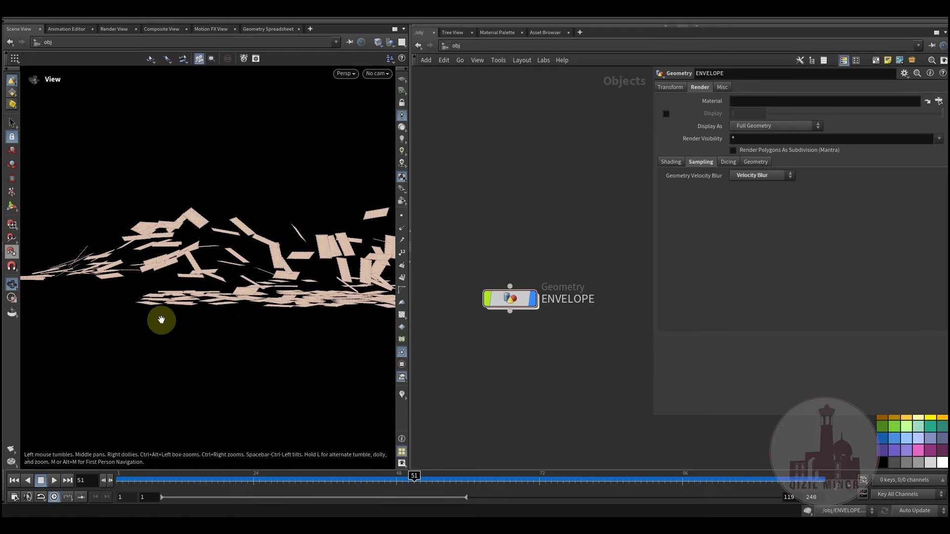
{"action": "left_click_drag", "start_coordinate": [263, 360], "coordinate": [239, 430]}
{"action": "left_click_drag", "start_coordinate": [243, 309], "coordinate": [265, 352]}
{"action": "left_click_drag", "start_coordinate": [330, 309], "coordinate": [292, 258]}
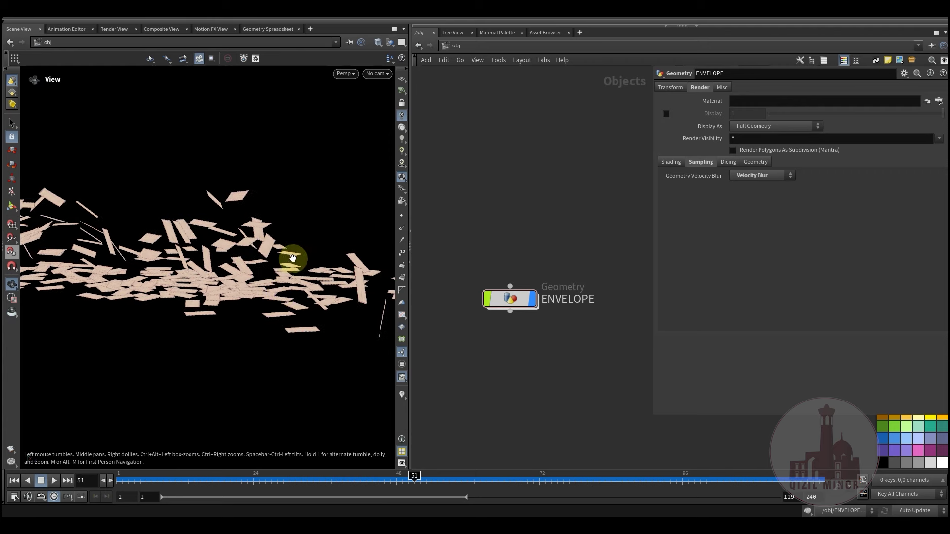
{"action": "middle_click_drag", "start_coordinate": [169, 284], "coordinate": [273, 330]}
{"action": "right_click_drag", "start_coordinate": [273, 330], "coordinate": [238, 335]}
{"action": "middle_click_drag", "start_coordinate": [280, 342], "coordinate": [215, 341]}
- Scrub back and forth between the early frames and frame 43 to study how the envelopes spread over the ground
{"action": "left_click_drag", "start_coordinate": [237, 477], "coordinate": [337, 477]}
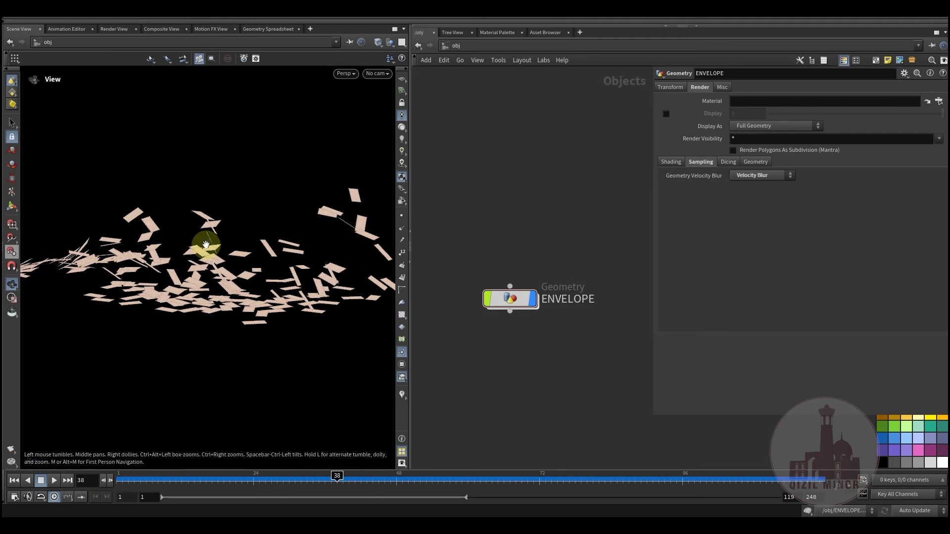
{"action": "left_click_drag", "start_coordinate": [190, 476], "coordinate": [347, 476]}
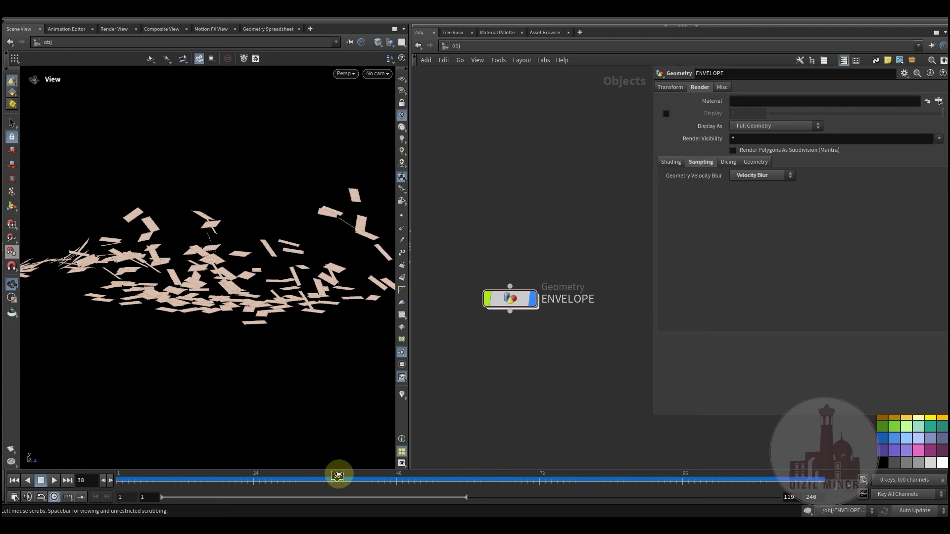
{"action": "left_click_drag", "start_coordinate": [229, 326], "coordinate": [214, 343]}
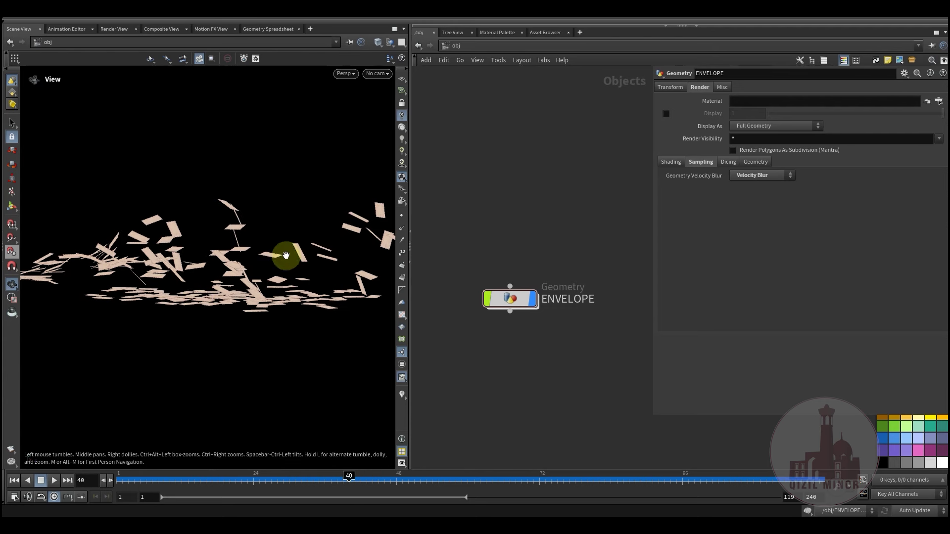
{"action": "left_click_drag", "start_coordinate": [192, 476], "coordinate": [366, 479]}
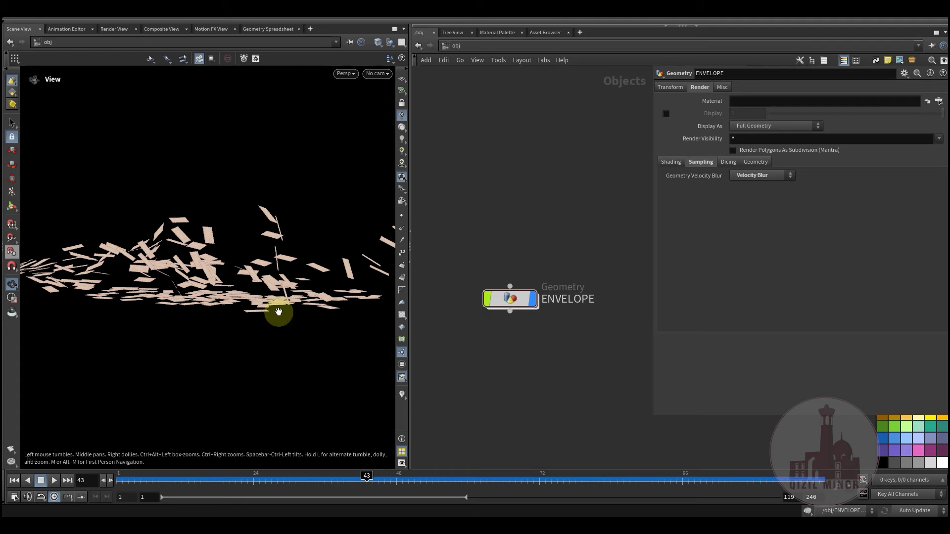
{"action": "left_click_drag", "start_coordinate": [168, 477], "coordinate": [112, 475]}
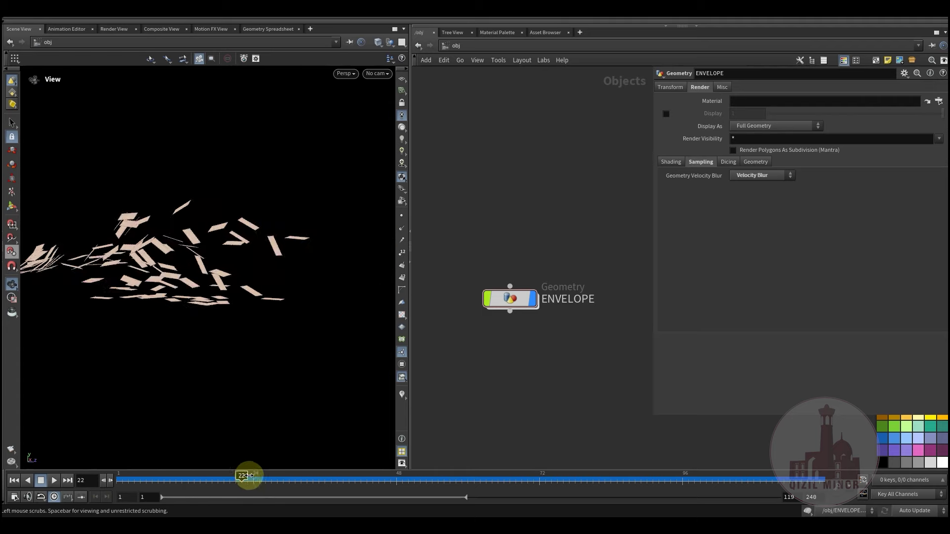
{"action": "left_click_drag", "start_coordinate": [346, 479], "coordinate": [349, 479]}
- Inspect the overlapping envelopes close up at frame 40
{"action": "left_click_drag", "start_coordinate": [255, 286], "coordinate": [151, 325]}
{"action": "right_click_drag", "start_coordinate": [150, 326], "coordinate": [326, 302]}
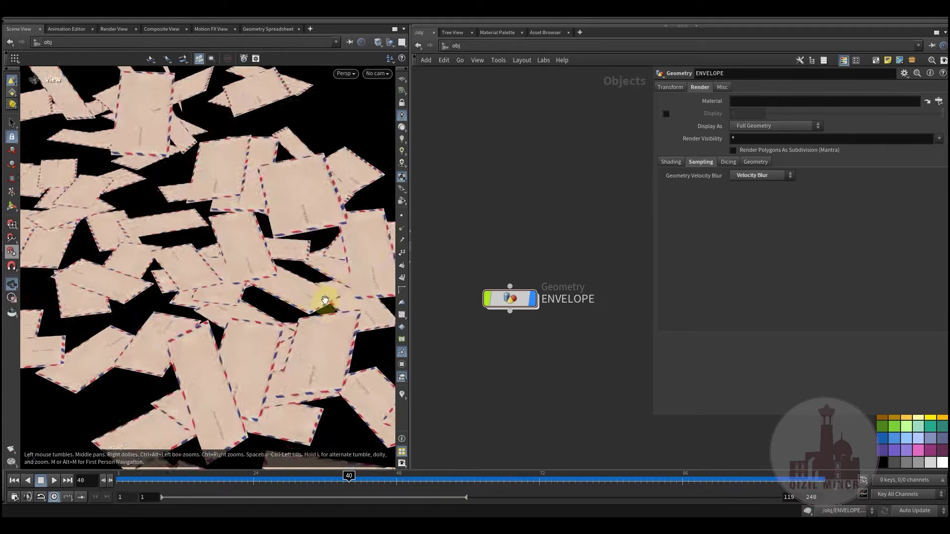
{"action": "middle_click_drag", "start_coordinate": [327, 301], "coordinate": [285, 283]}
{"action": "left_click_drag", "start_coordinate": [286, 283], "coordinate": [197, 424]}
- Scrub repeatedly through the simulation, as far as frame 94, to watch the envelopes pile up at close range
{"action": "left_click_drag", "start_coordinate": [154, 477], "coordinate": [462, 477]}
{"action": "left_click_drag", "start_coordinate": [146, 267], "coordinate": [257, 277]}
{"action": "left_click_drag", "start_coordinate": [206, 487], "coordinate": [466, 475]}
{"action": "left_click_drag", "start_coordinate": [191, 477], "coordinate": [391, 478]}
{"action": "left_click_drag", "start_coordinate": [194, 480], "coordinate": [672, 516]}
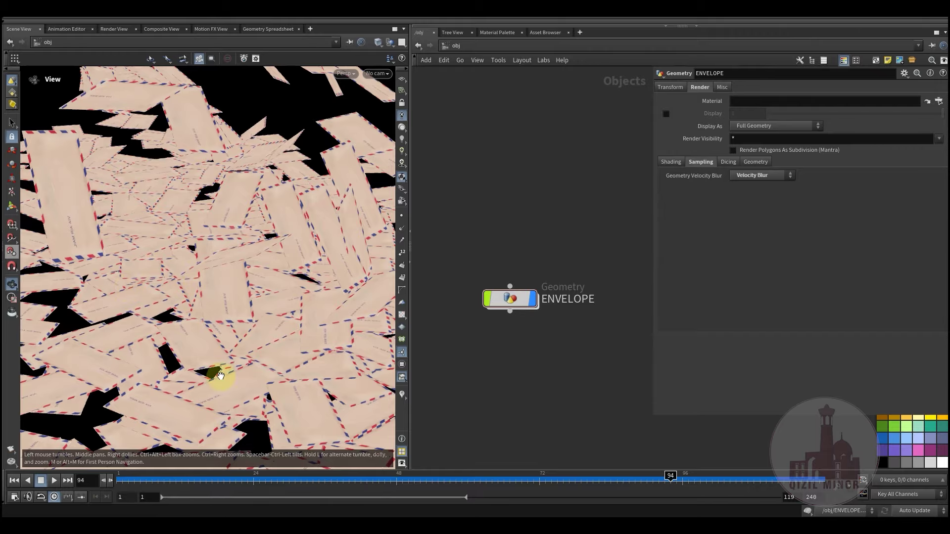
{"action": "left_click_drag", "start_coordinate": [170, 480], "coordinate": [87, 497]}
{"action": "scroll", "coordinate": [165, 297], "scroll_direction": "down", "scroll_amount": 3}
{"action": "mouse_move", "coordinate": [172, 276]}
{"action": "left_mouse_down"}
{"action": "mouse_move", "coordinate": [72, 270]}
{"action": "mouse_move", "coordinate": [201, 282]}
{"action": "mouse_move", "coordinate": [169, 281]}
{"action": "left_mouse_up"}
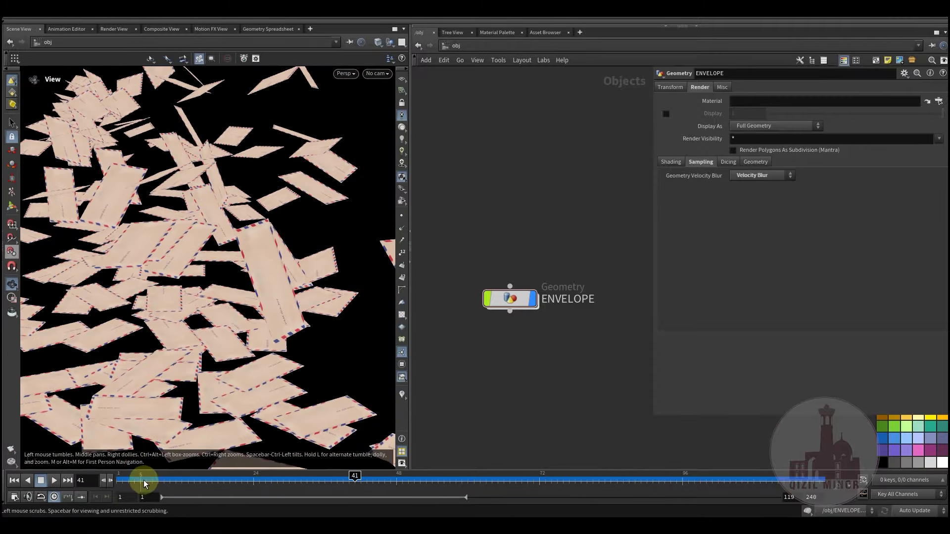
- Play the simulation from the first frame and stop it at frame 107
{"action": "left_click", "coordinate": [54, 480]}
{"action": "left_click", "coordinate": [14, 480]}
{"action": "left_click", "coordinate": [40, 480]}
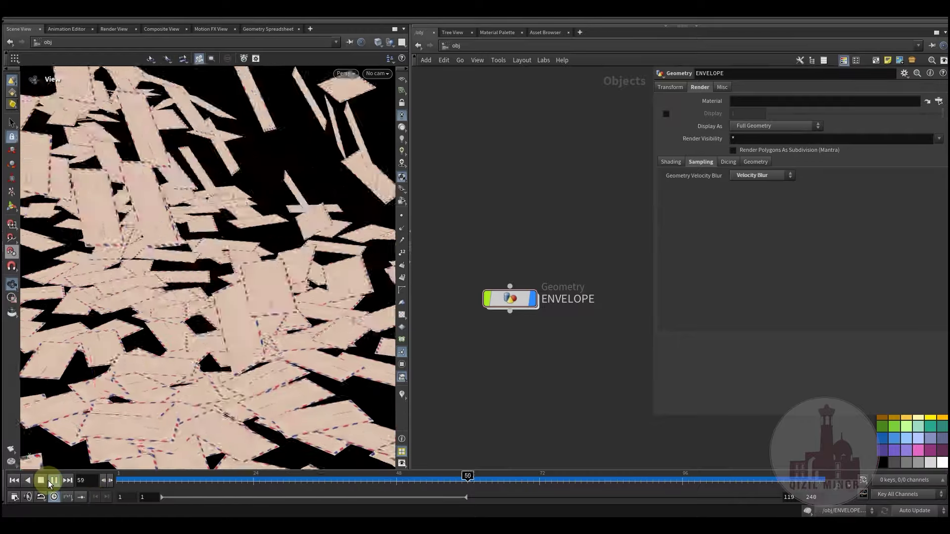
{"action": "left_click", "coordinate": [43, 481]}
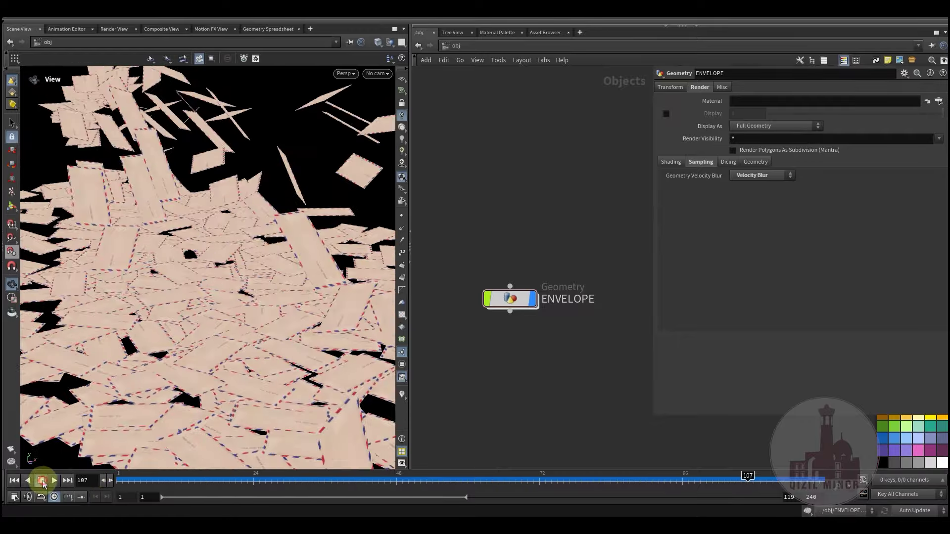
- Examine the source end of the envelope stream and the full pile at frame 107
{"action": "left_click_drag", "start_coordinate": [222, 233], "coordinate": [272, 270]}
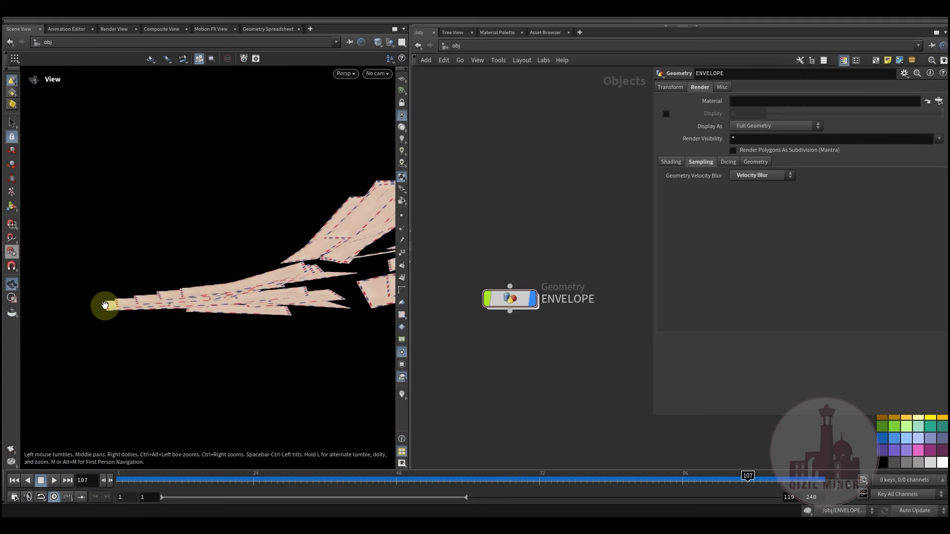
{"action": "middle_click_drag", "start_coordinate": [232, 338], "coordinate": [177, 326]}
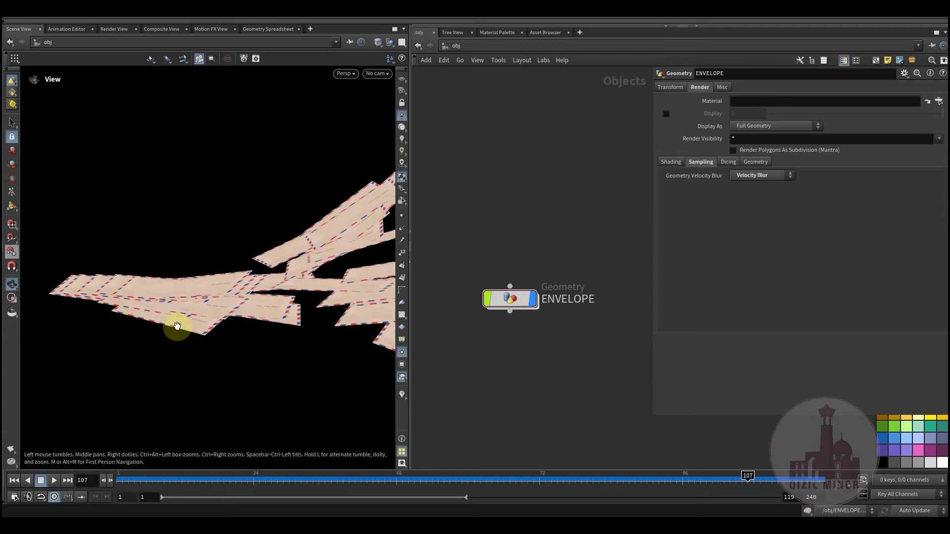
{"action": "left_click_drag", "start_coordinate": [229, 335], "coordinate": [122, 303]}
{"action": "left_click_drag", "start_coordinate": [296, 317], "coordinate": [197, 317]}
- Enter the ENVELOPE geometry network, display the grid2 node and inspect its flat rectangle and parameters
{"action": "double_click", "coordinate": [507, 298]}
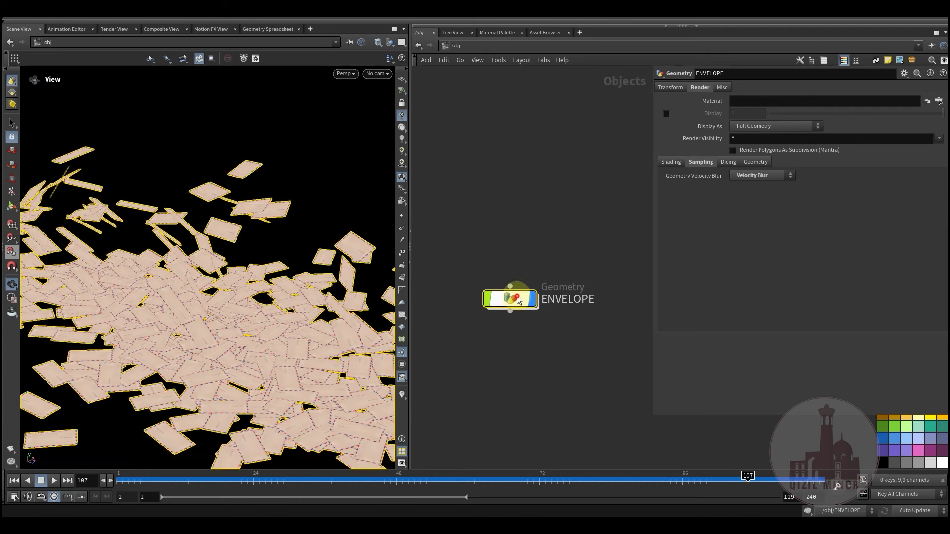
{"action": "middle_click_drag", "start_coordinate": [569, 358], "coordinate": [616, 274]}
{"action": "middle_click_drag", "start_coordinate": [494, 361], "coordinate": [499, 369]}
{"action": "scroll", "coordinate": [495, 328], "scroll_direction": "up", "scroll_amount": 7}
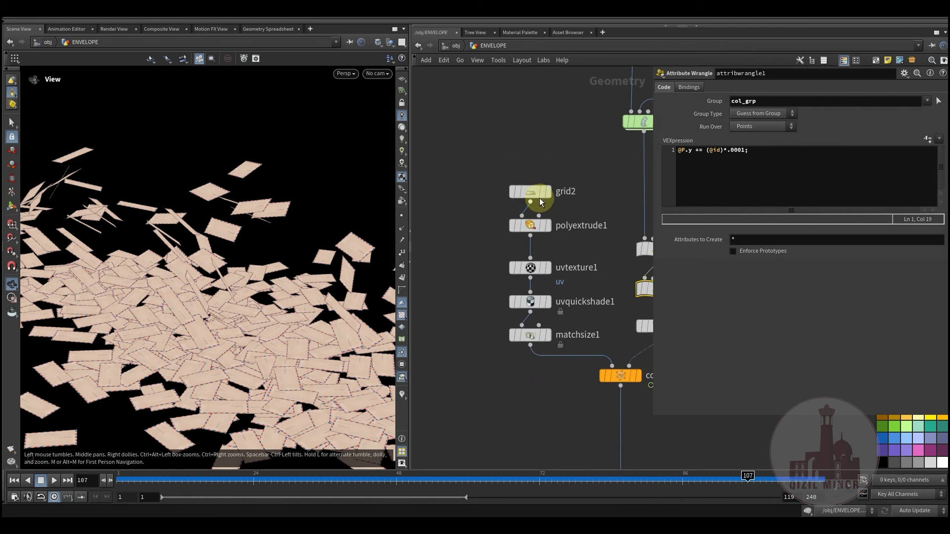
{"action": "mouse_move", "coordinate": [549, 195]}
{"action": "left_click", "coordinate": [552, 173]}
{"action": "left_click", "coordinate": [532, 193]}
{"action": "middle_click_drag", "start_coordinate": [282, 336], "coordinate": [167, 297]}
{"action": "left_click_drag", "start_coordinate": [168, 297], "coordinate": [175, 314]}
{"action": "middle_click_drag", "start_coordinate": [175, 313], "coordinate": [180, 308]}
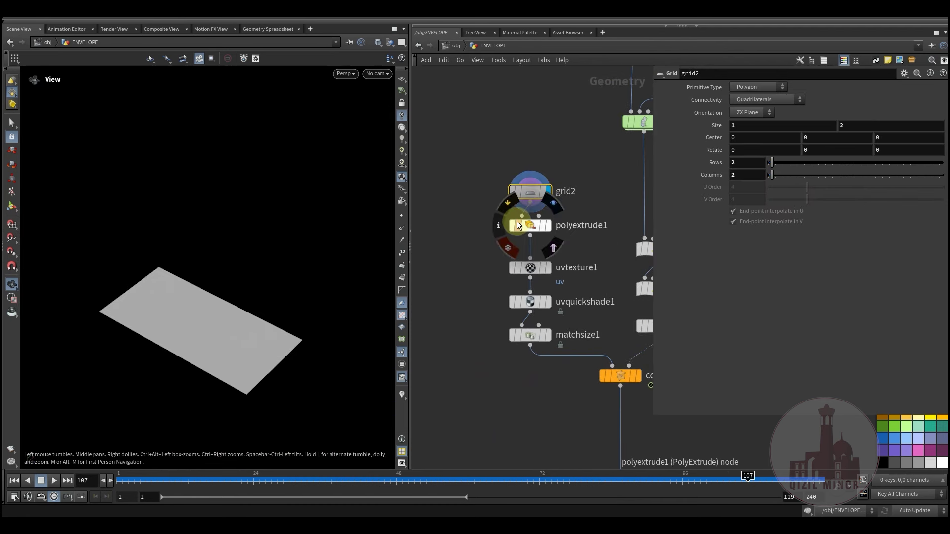
- Display the polyextrude1 node, show its parameters and inspect the thickness of the extruded sheet
{"action": "left_click", "coordinate": [557, 203]}
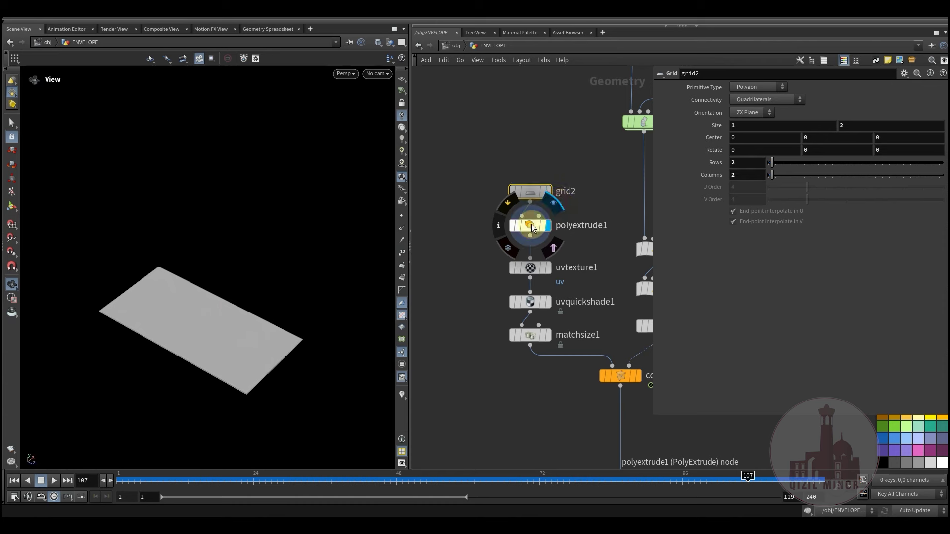
{"action": "left_click", "coordinate": [530, 225]}
{"action": "left_click_drag", "start_coordinate": [232, 292], "coordinate": [399, 333]}
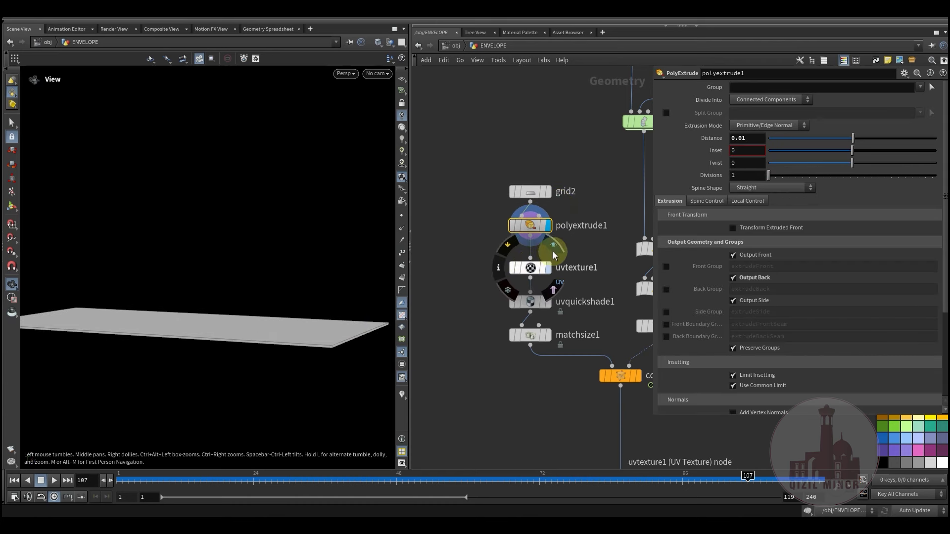
- Display the uvtexture1 and uvquickshade1 nodes in turn and inspect the air mail texture on the envelope
{"action": "left_click", "coordinate": [553, 249]}
{"action": "left_click", "coordinate": [554, 283]}
{"action": "left_click", "coordinate": [554, 283]}
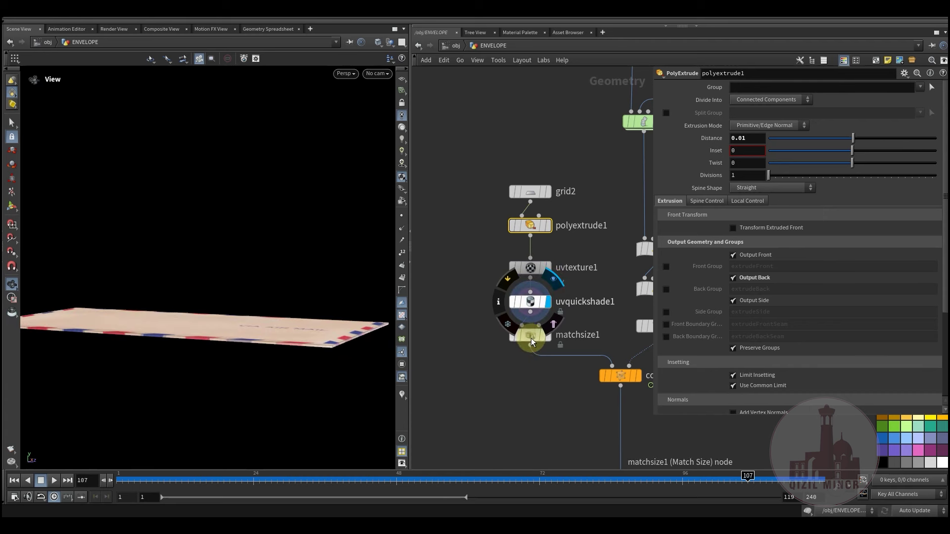
{"action": "left_click_drag", "start_coordinate": [186, 322], "coordinate": [241, 356]}
{"action": "left_click_drag", "start_coordinate": [180, 277], "coordinate": [171, 326]}
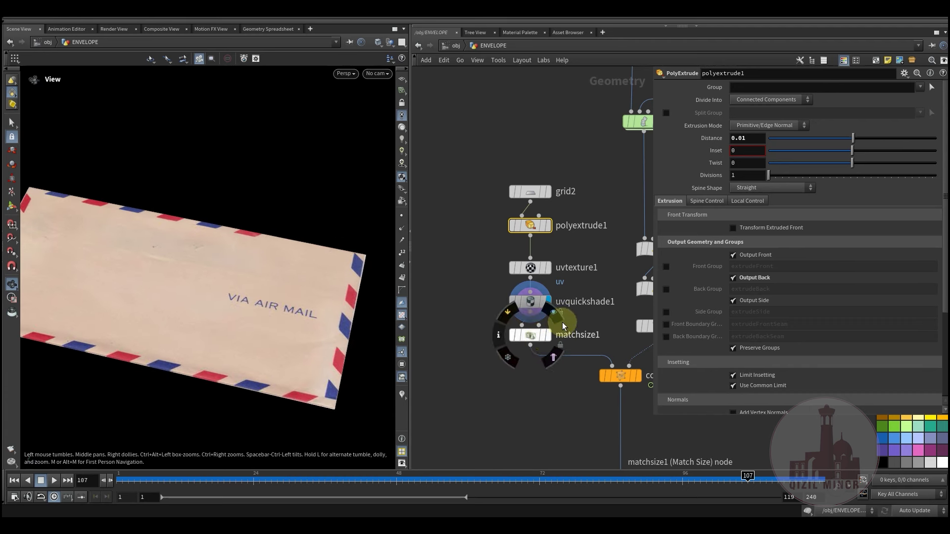
- Display the matchsize1 node and inspect the envelope it outputs
{"action": "left_click", "coordinate": [547, 335]}
{"action": "left_click_drag", "start_coordinate": [176, 309], "coordinate": [268, 282]}
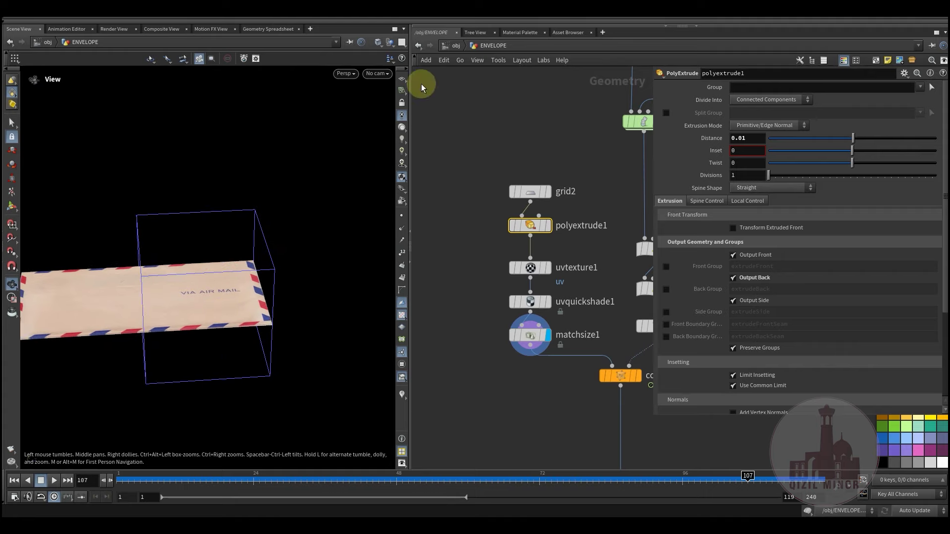
- Turn on the viewport's reference grid and inspect where the matchsize1 envelope sits relative to the origin
{"action": "left_click", "coordinate": [401, 78]}
{"action": "left_click_drag", "start_coordinate": [215, 333], "coordinate": [237, 282]}
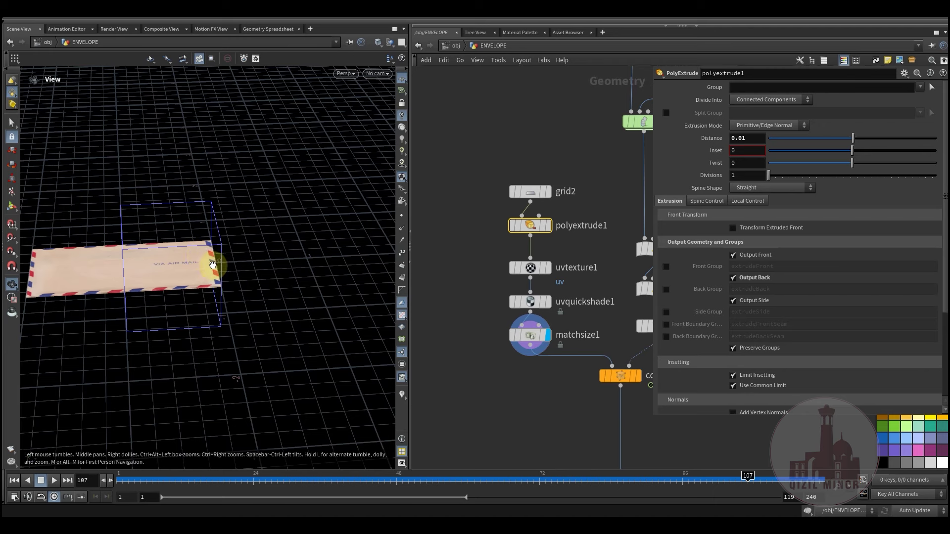
{"action": "left_click_drag", "start_coordinate": [163, 286], "coordinate": [110, 287]}
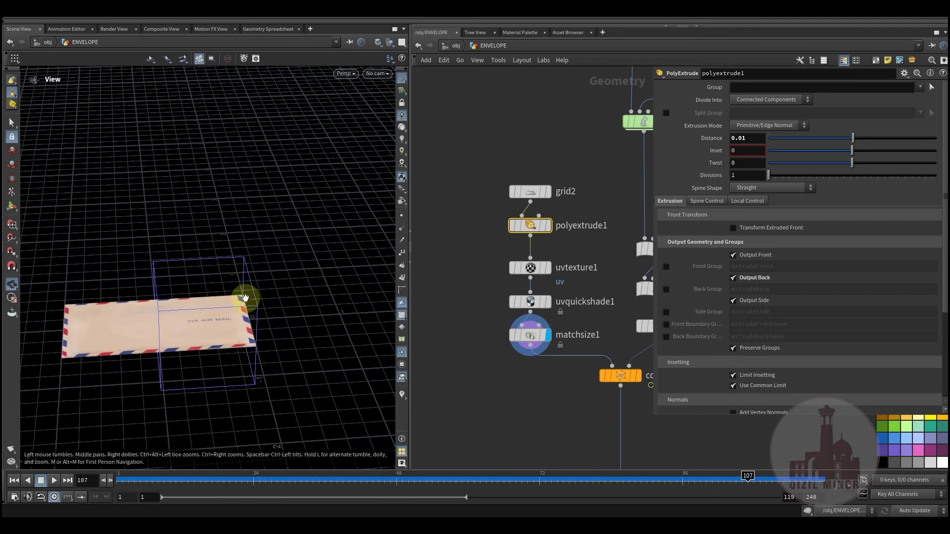
- Display the add1 node at the start of the particle chain, show its parameters and inspect its point at the origin
{"action": "middle_click_drag", "start_coordinate": [528, 366], "coordinate": [487, 330]}
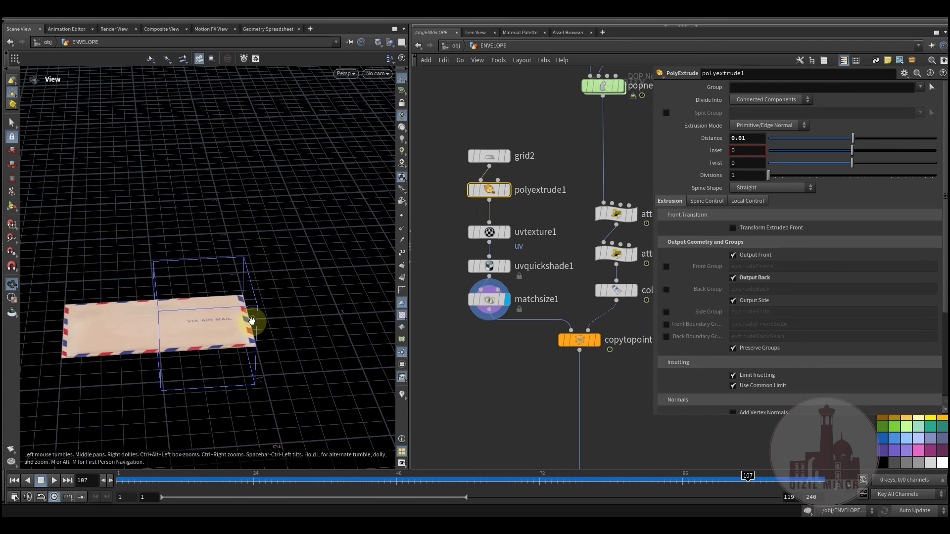
{"action": "scroll", "coordinate": [460, 381], "scroll_direction": "down", "scroll_amount": 3}
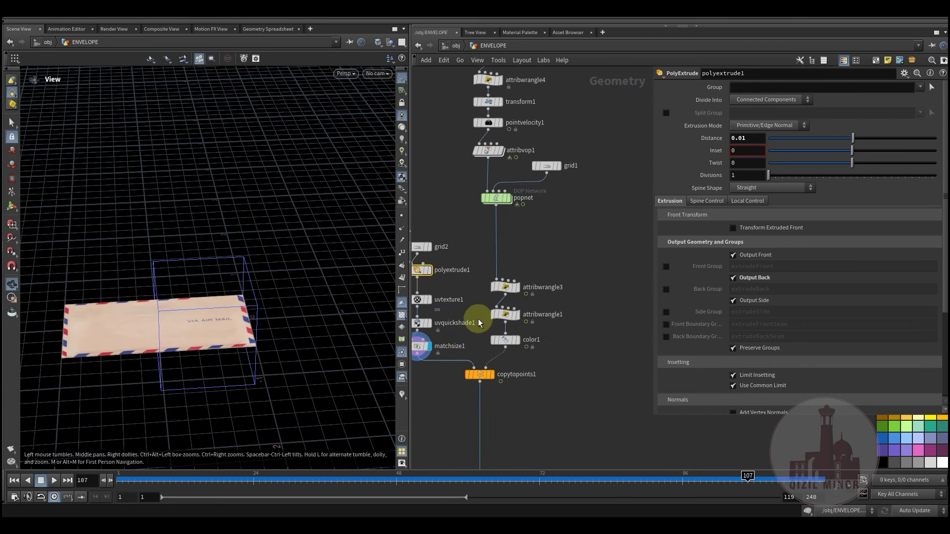
{"action": "middle_click_drag", "start_coordinate": [568, 258], "coordinate": [600, 456]}
{"action": "scroll", "coordinate": [541, 282], "scroll_direction": "up", "scroll_amount": 3}
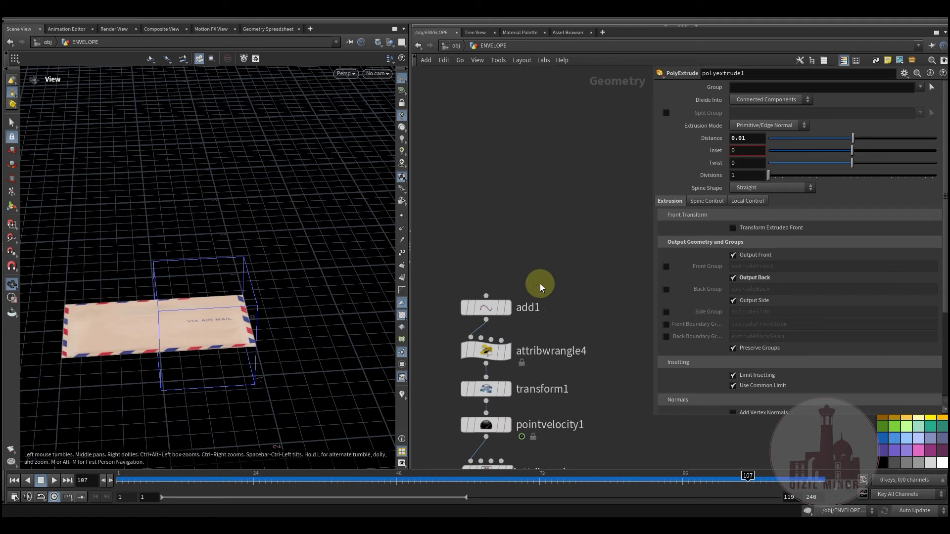
{"action": "middle_click_drag", "start_coordinate": [560, 255], "coordinate": [566, 231]}
{"action": "left_click", "coordinate": [517, 272]}
{"action": "left_click", "coordinate": [502, 273]}
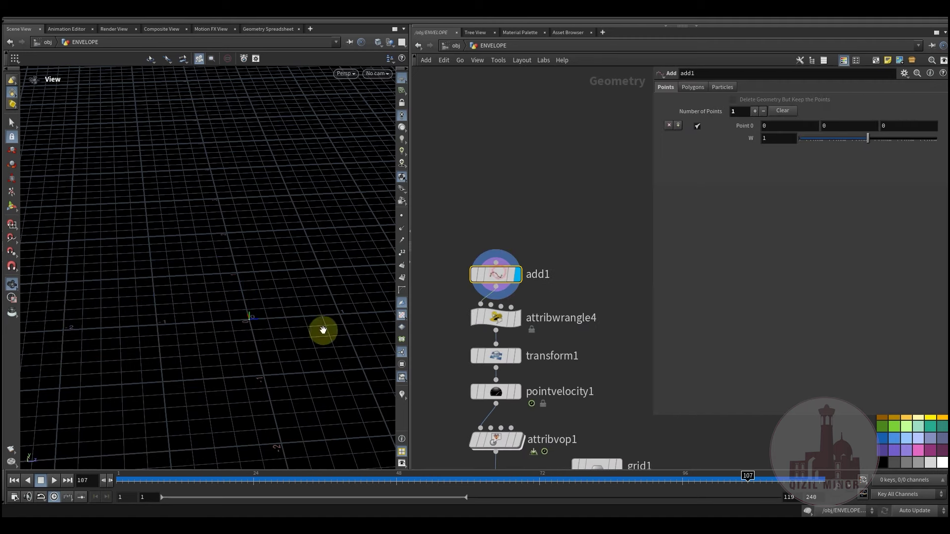
{"action": "middle_click_drag", "start_coordinate": [281, 337], "coordinate": [207, 314]}
{"action": "right_click_drag", "start_coordinate": [208, 313], "coordinate": [225, 271]}
{"action": "middle_click_drag", "start_coordinate": [225, 271], "coordinate": [283, 307]}
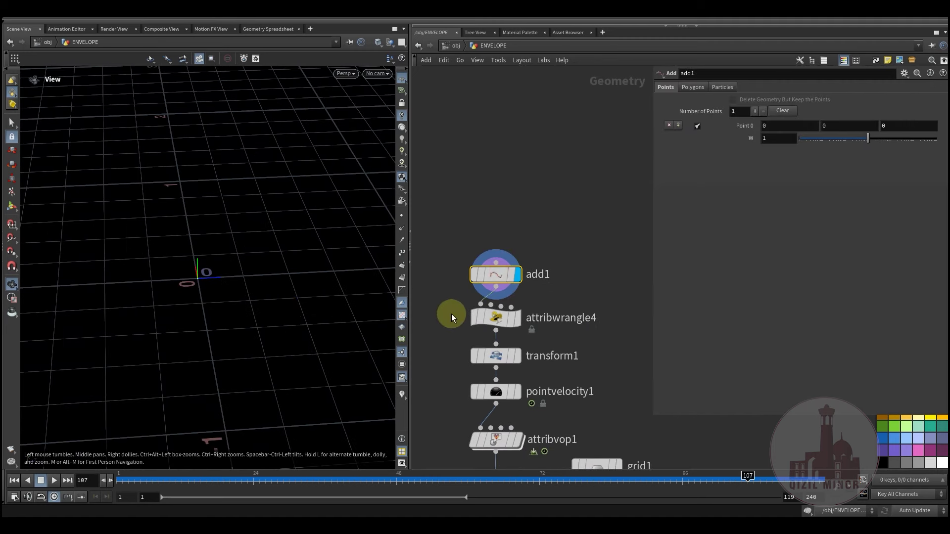
- Display attribwrangle4, show its up and normal vector parameters, and turn on point normals in the viewport
{"action": "left_click", "coordinate": [493, 321]}
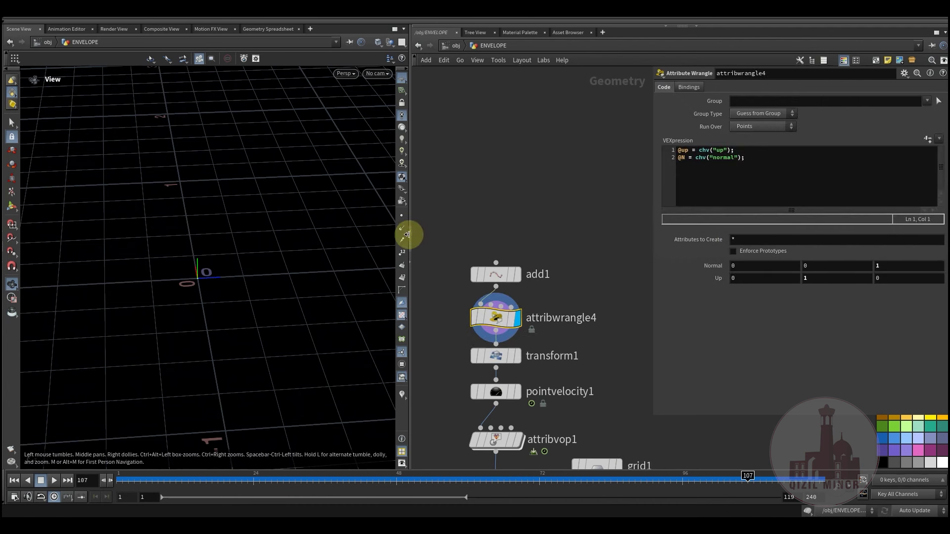
{"action": "left_click", "coordinate": [402, 228]}
{"action": "mouse_move", "coordinate": [495, 330]}
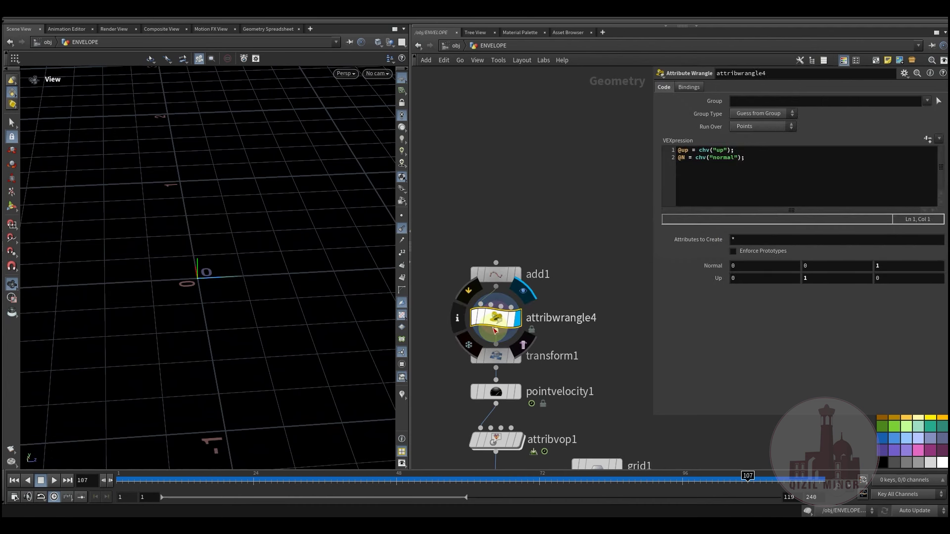
- Display the transform1 node, show its translate values and inspect the moved point in the viewport
{"action": "middle_click_drag", "start_coordinate": [536, 229], "coordinate": [515, 87]}
{"action": "left_click", "coordinate": [509, 232]}
{"action": "left_click_drag", "start_coordinate": [232, 195], "coordinate": [218, 269]}
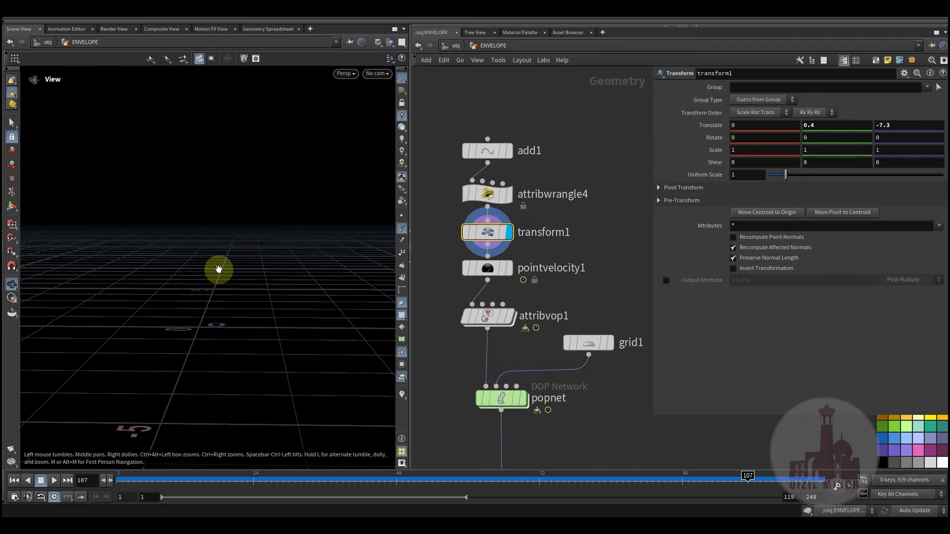
{"action": "middle_click_drag", "start_coordinate": [233, 256], "coordinate": [236, 325]}
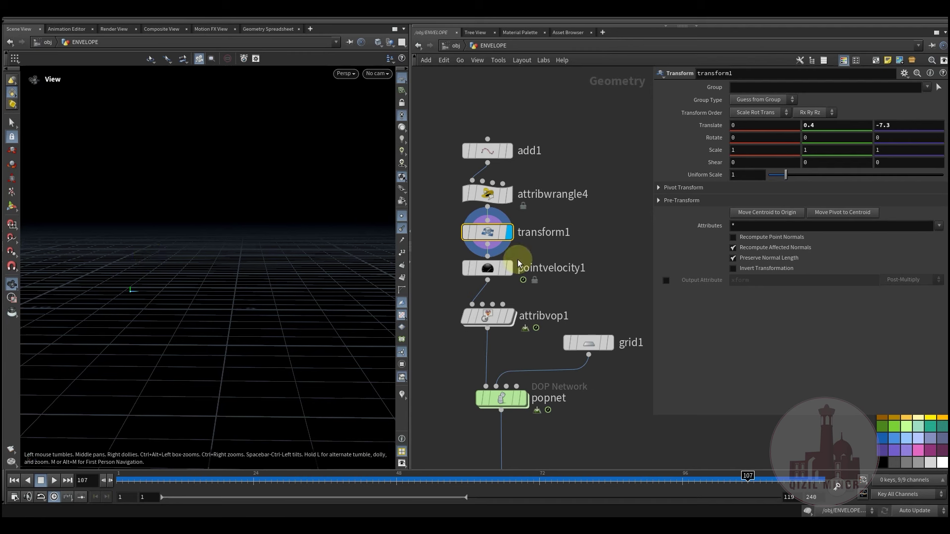
- Display the pointvelocity1 node and examine its Basic and Curl Noise settings
{"action": "left_click", "coordinate": [489, 272]}
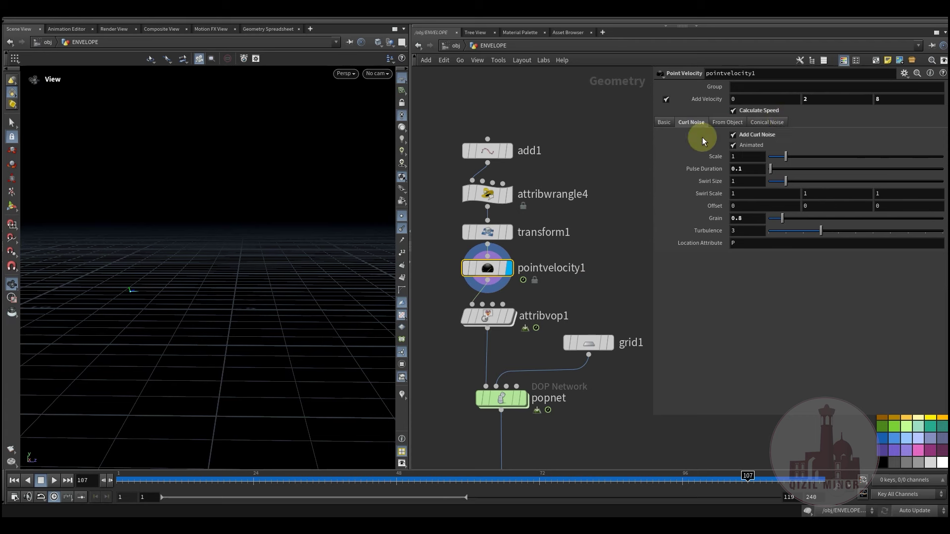
{"action": "left_click", "coordinate": [671, 127]}
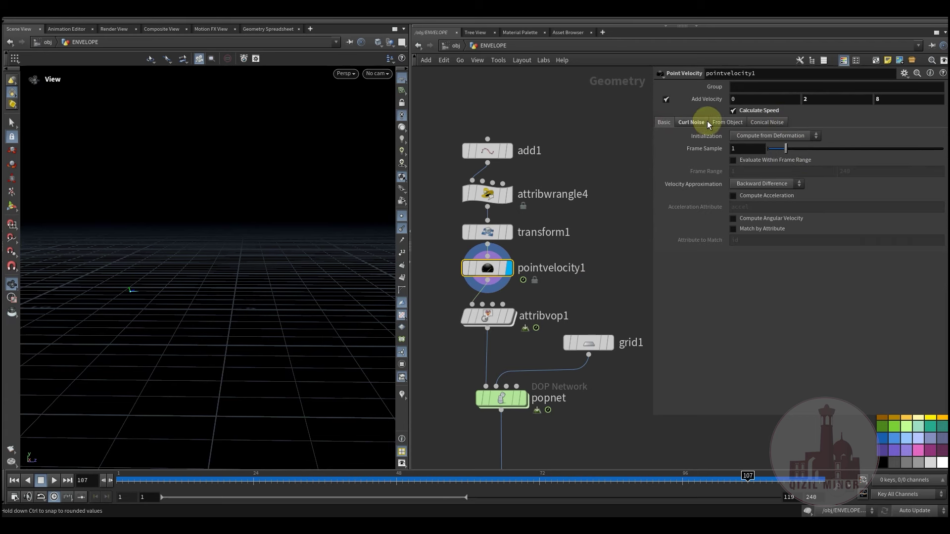
{"action": "left_click", "coordinate": [695, 128]}
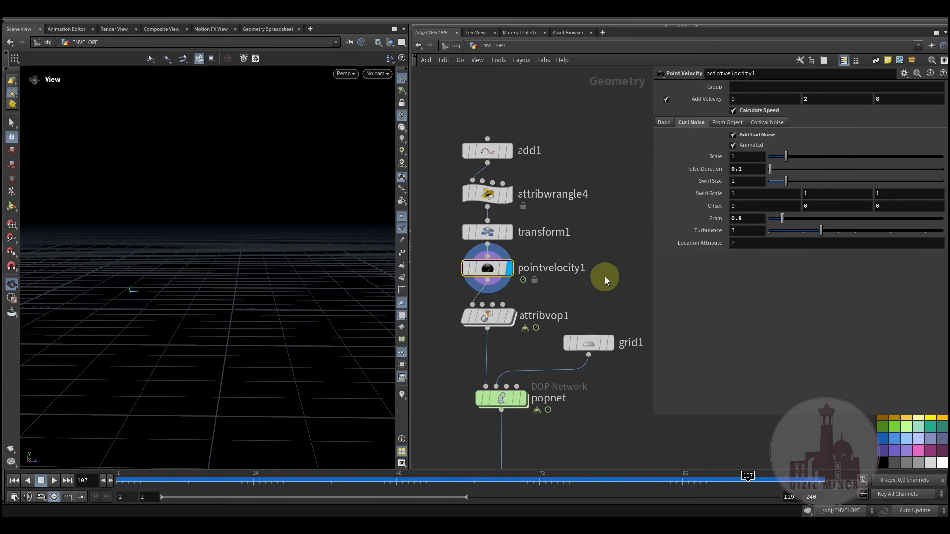
{"action": "middle_click_drag", "start_coordinate": [619, 276], "coordinate": [622, 241]}
- Return to frame 1, enter the attribvop1 network and inspect its bind1, vectohvec1 and parm1 nodes
{"action": "mouse_move", "coordinate": [472, 288]}
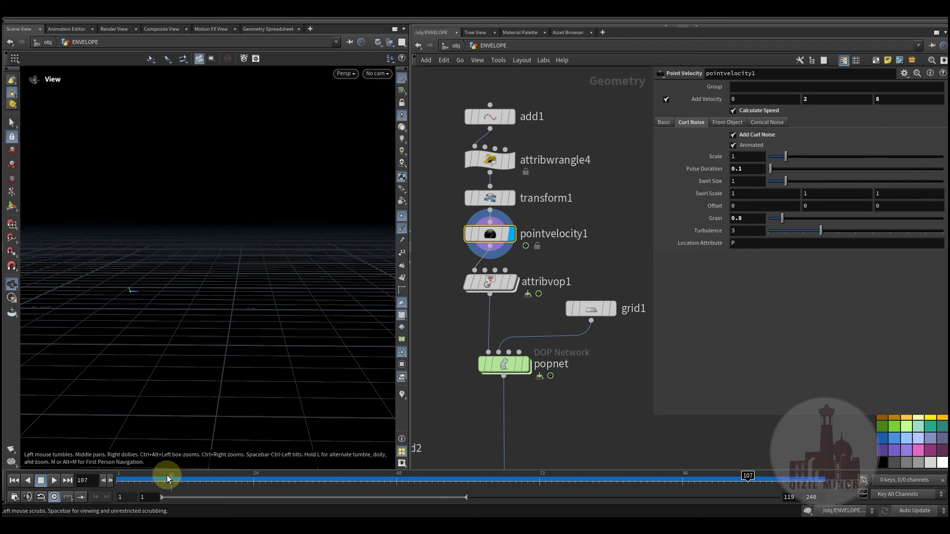
{"action": "left_click", "coordinate": [14, 480]}
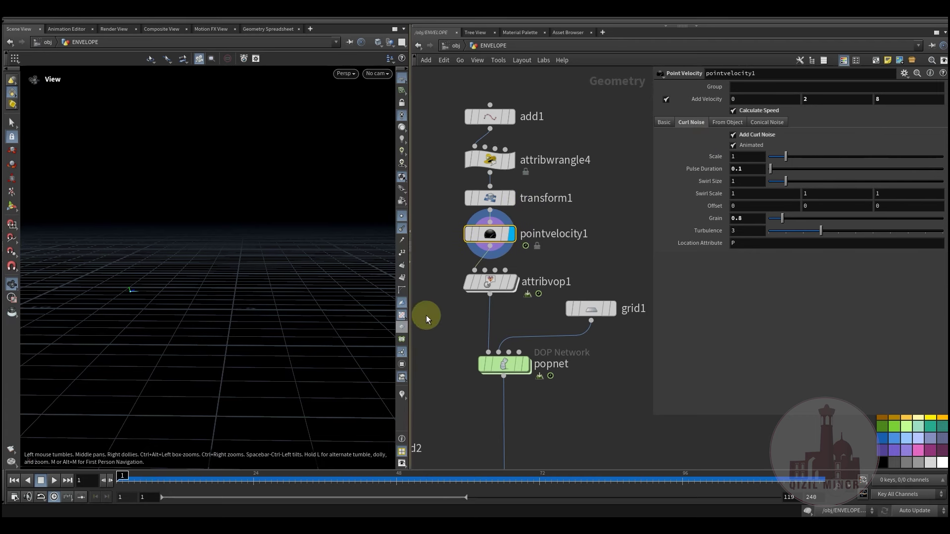
{"action": "double_click", "coordinate": [488, 286]}
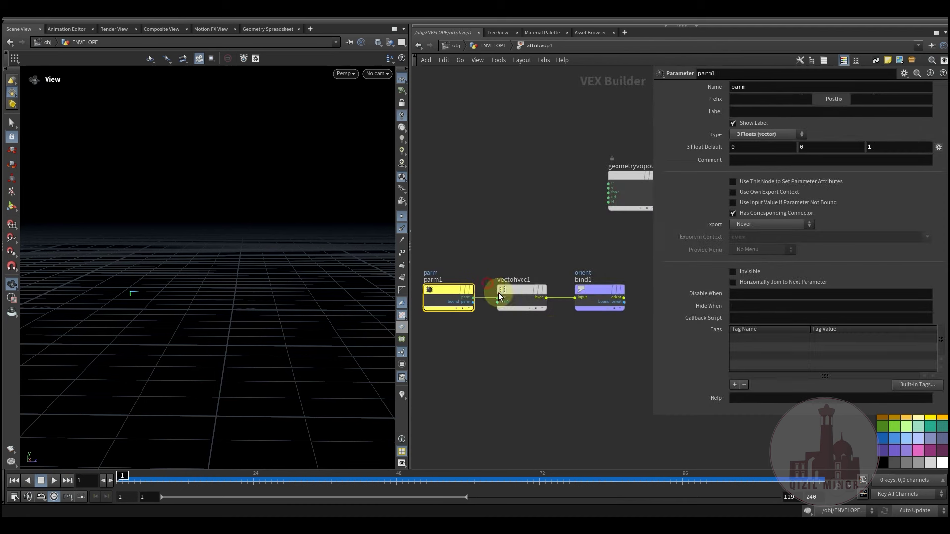
{"action": "left_click_drag", "start_coordinate": [615, 239], "coordinate": [572, 358]}
{"action": "middle_click_drag", "start_coordinate": [527, 365], "coordinate": [567, 374]}
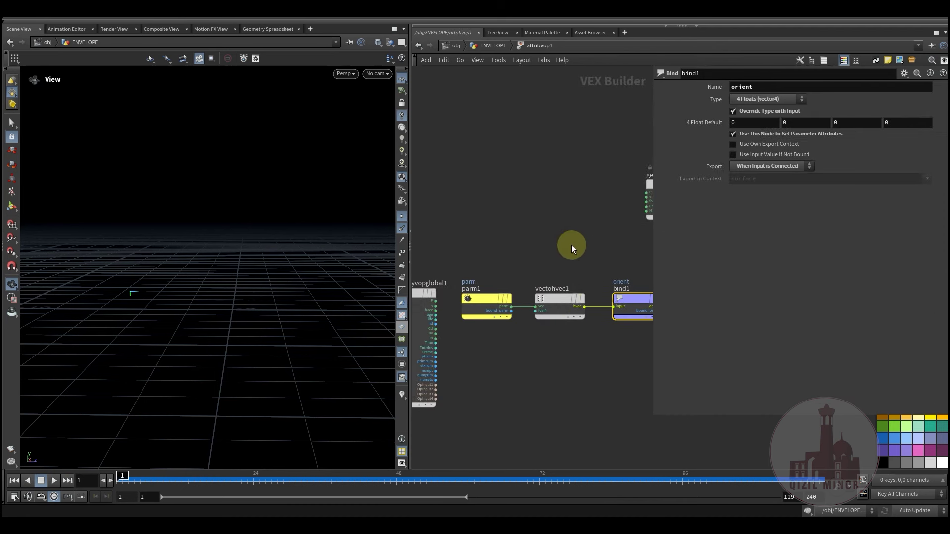
{"action": "left_click_drag", "start_coordinate": [570, 243], "coordinate": [539, 330]}
{"action": "left_click_drag", "start_coordinate": [496, 248], "coordinate": [481, 290]}
{"action": "left_click", "coordinate": [480, 290]}
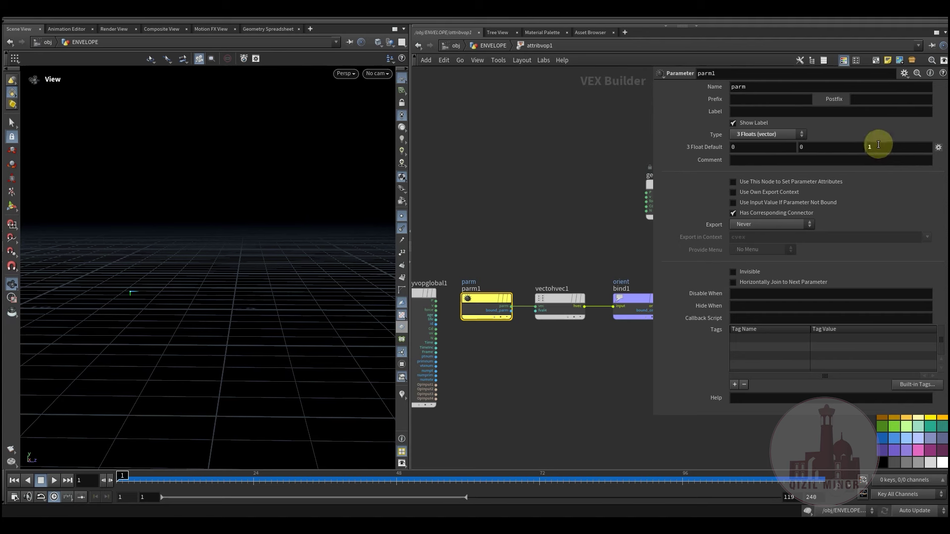
- Review the vectohvec1 conversion feeding the orient bind, and return to the ENVELOPE network
{"action": "middle_click_drag", "start_coordinate": [561, 242], "coordinate": [545, 223]}
{"action": "left_click_drag", "start_coordinate": [537, 217], "coordinate": [590, 280]}
{"action": "left_click_drag", "start_coordinate": [603, 243], "coordinate": [580, 275]}
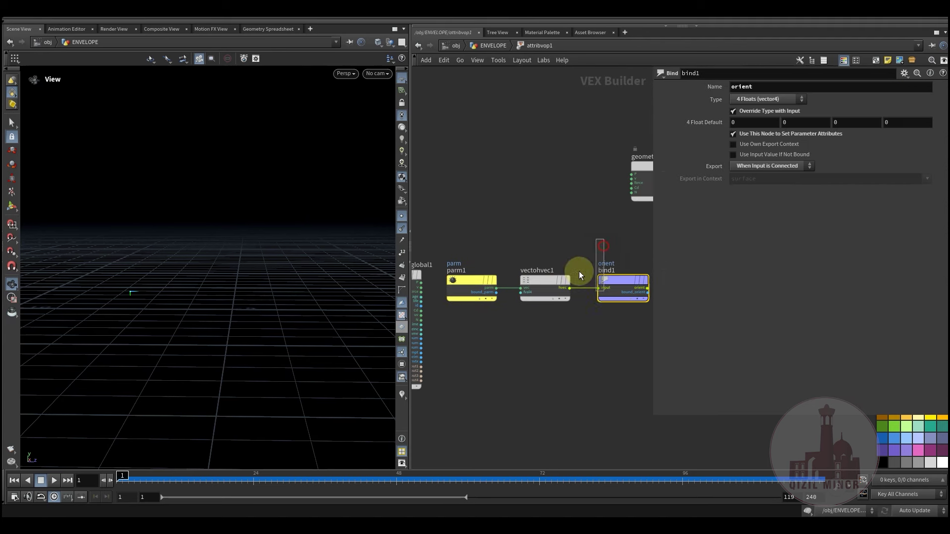
{"action": "left_click", "coordinate": [492, 45]}
- Display the popnet DOP network node and show its simulation parameters
{"action": "middle_click_drag", "start_coordinate": [458, 327], "coordinate": [475, 291]}
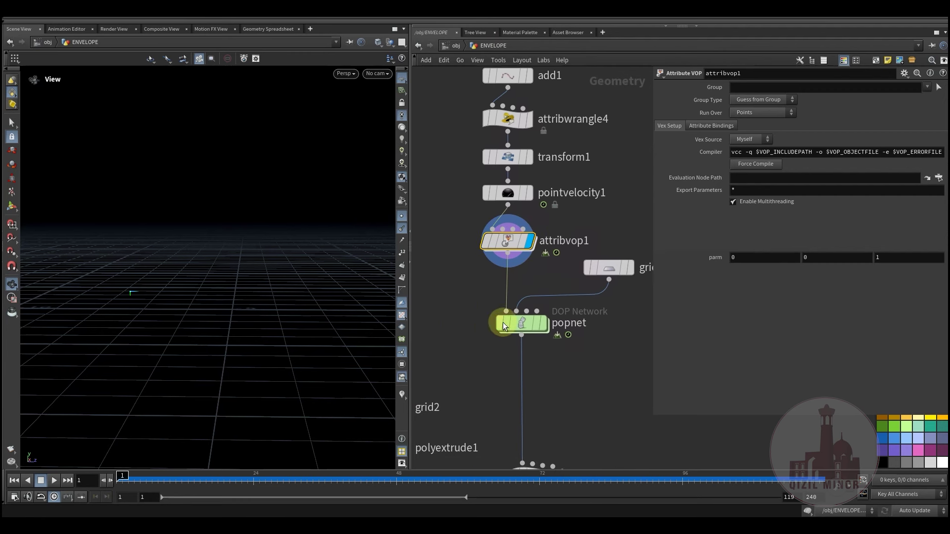
{"action": "left_click", "coordinate": [549, 304]}
{"action": "left_click", "coordinate": [515, 320]}
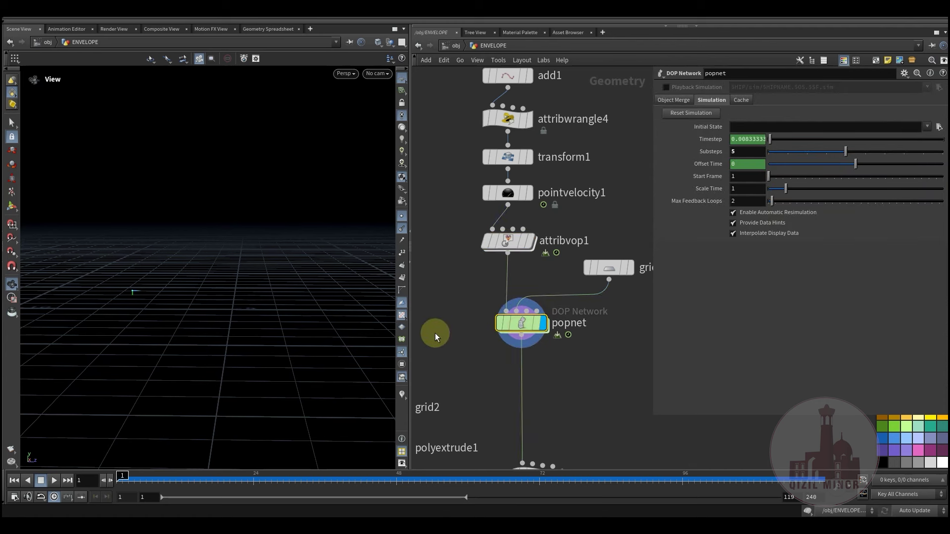
- Display the copytopoints1 node, scrub the simulation to frame 18 and inspect the emitted envelopes
{"action": "middle_click_drag", "start_coordinate": [435, 335], "coordinate": [487, 157]}
{"action": "middle_click_drag", "start_coordinate": [527, 310], "coordinate": [505, 203]}
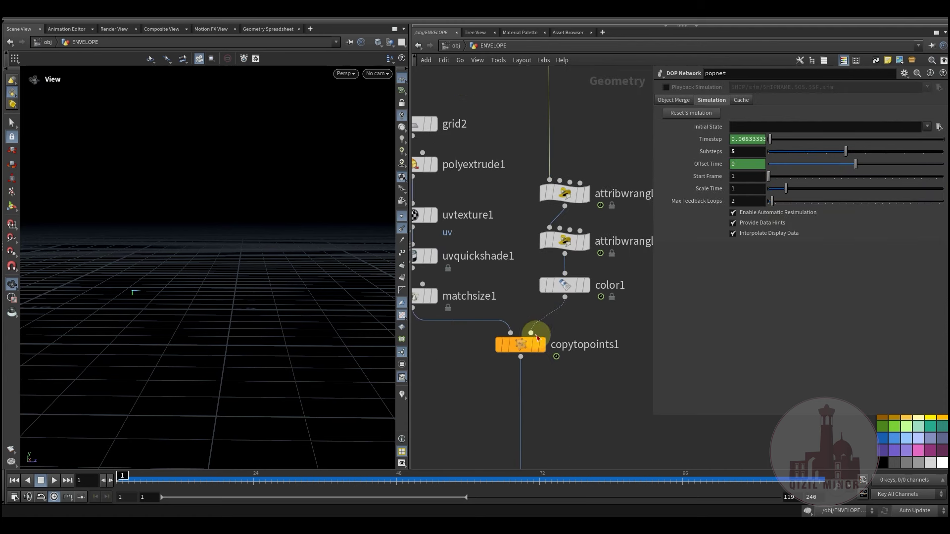
{"action": "left_click", "coordinate": [548, 324]}
{"action": "scroll", "coordinate": [497, 267], "scroll_direction": "up", "scroll_amount": 5}
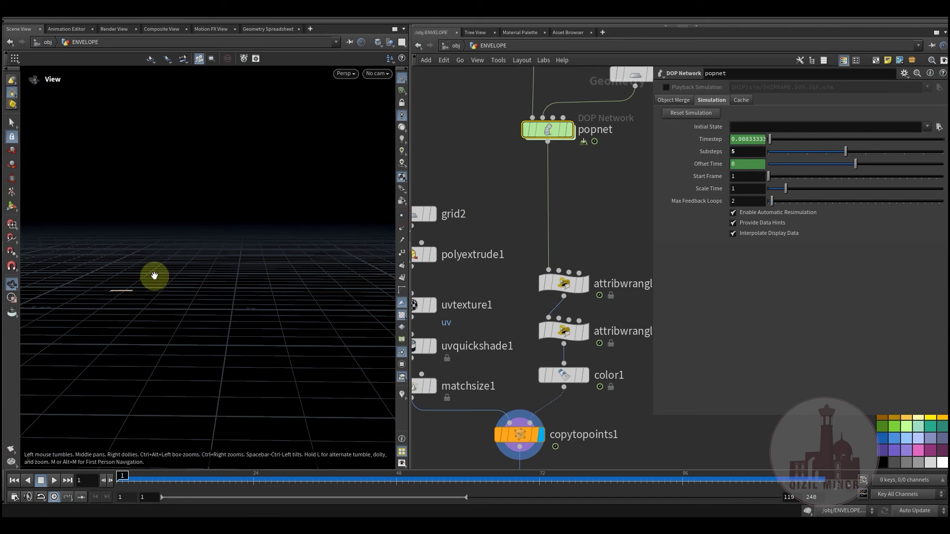
{"action": "left_click_drag", "start_coordinate": [120, 480], "coordinate": [220, 476]}
{"action": "middle_click_drag", "start_coordinate": [478, 159], "coordinate": [486, 340]}
{"action": "left_click_drag", "start_coordinate": [262, 311], "coordinate": [297, 286]}
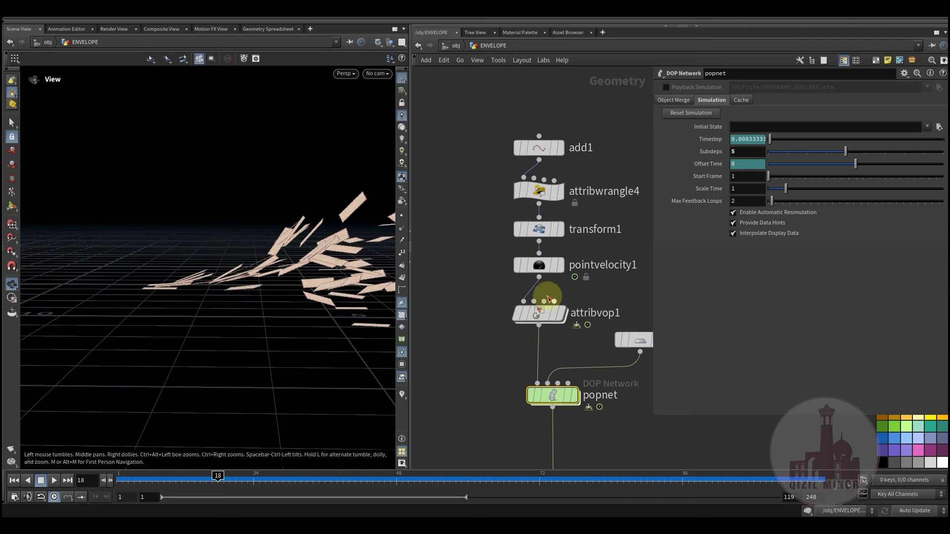
- Bypass attribvop1, resimulate to frame 18 to compare the envelopes' initial orientation, and re-enable the node
{"action": "mouse_move", "coordinate": [534, 300]}
{"action": "left_click", "coordinate": [513, 287]}
{"action": "left_click_drag", "start_coordinate": [138, 479], "coordinate": [216, 494]}
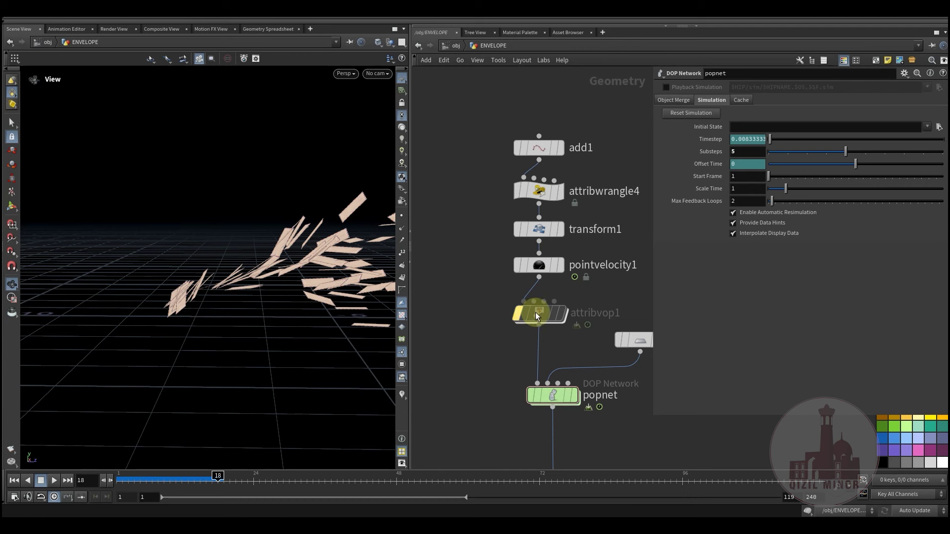
{"action": "mouse_move", "coordinate": [521, 311]}
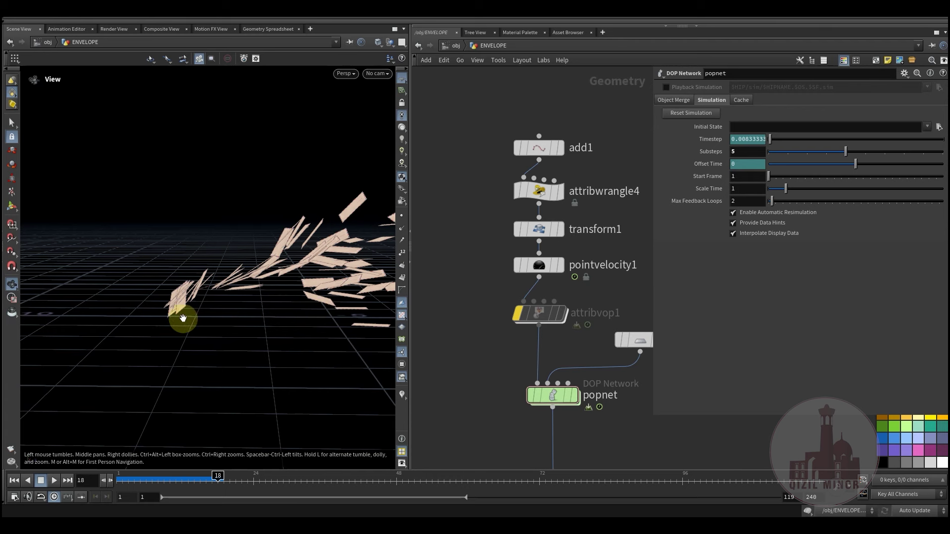
{"action": "left_click", "coordinate": [509, 293]}
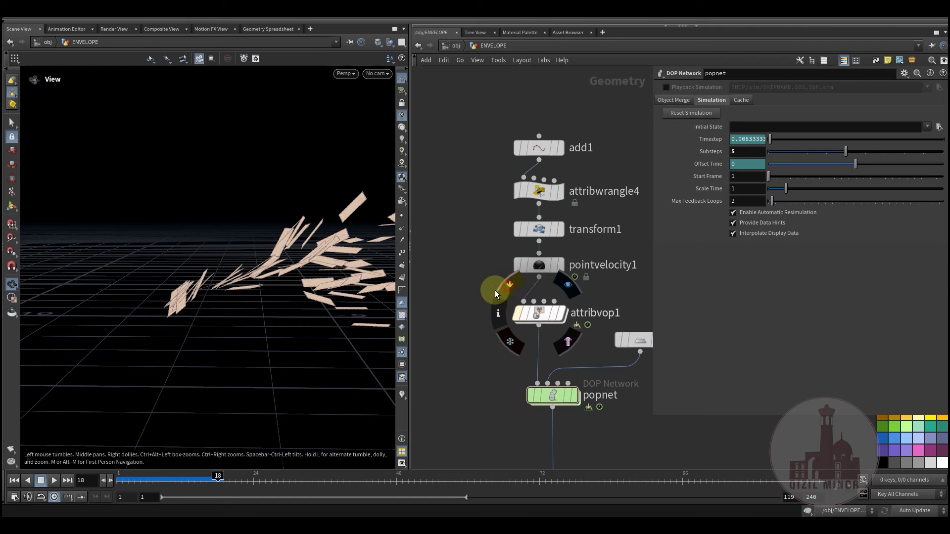
- Resimulate to frame 41, inspect the envelopes flying and landing, and scrub back to frame 33
{"action": "left_click_drag", "start_coordinate": [221, 476], "coordinate": [295, 480]}
{"action": "left_click_drag", "start_coordinate": [164, 480], "coordinate": [355, 490]}
{"action": "left_click_drag", "start_coordinate": [282, 319], "coordinate": [180, 320]}
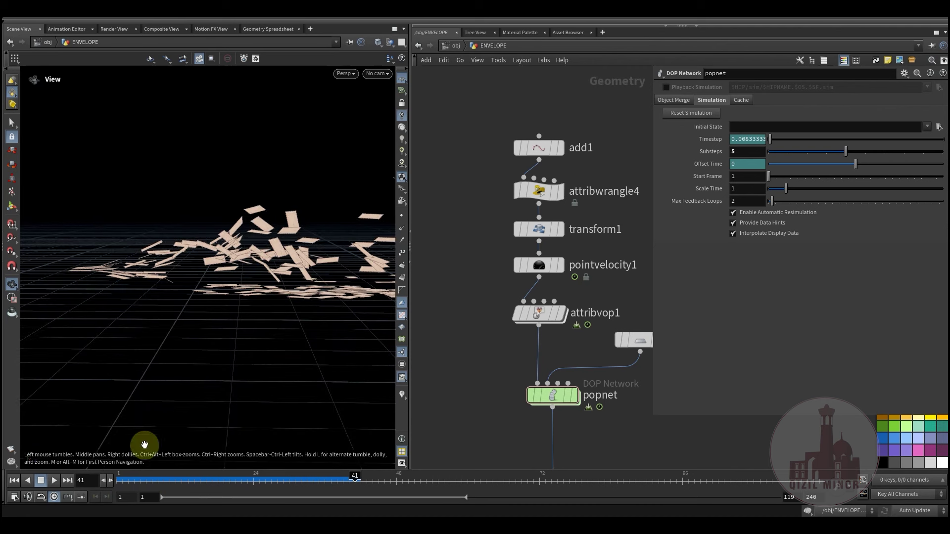
{"action": "left_click_drag", "start_coordinate": [144, 486], "coordinate": [307, 485]}
- Display the grid1 node that feeds the popnet and show the parameters of its ground plane
{"action": "middle_click_drag", "start_coordinate": [480, 356], "coordinate": [440, 321]}
{"action": "mouse_move", "coordinate": [626, 308]}
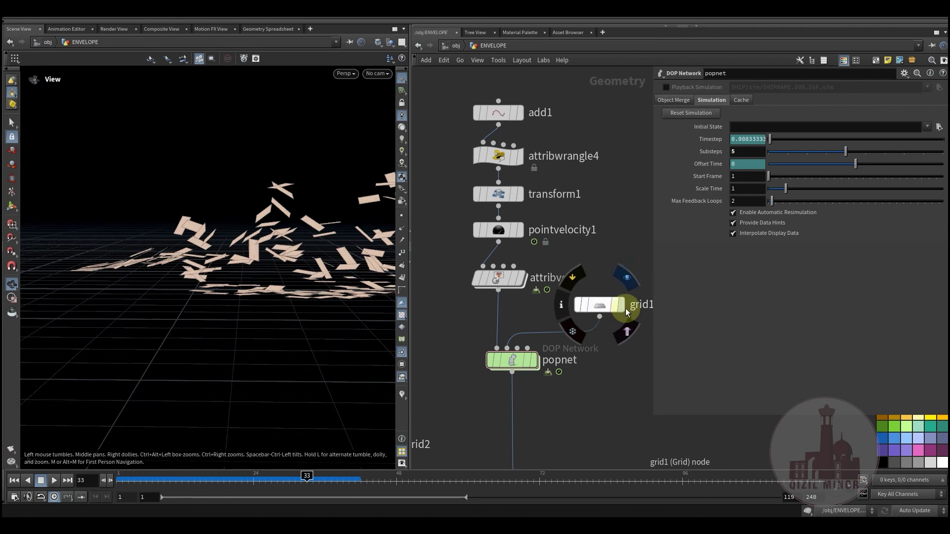
{"action": "left_click", "coordinate": [625, 276]}
{"action": "left_click", "coordinate": [602, 311]}
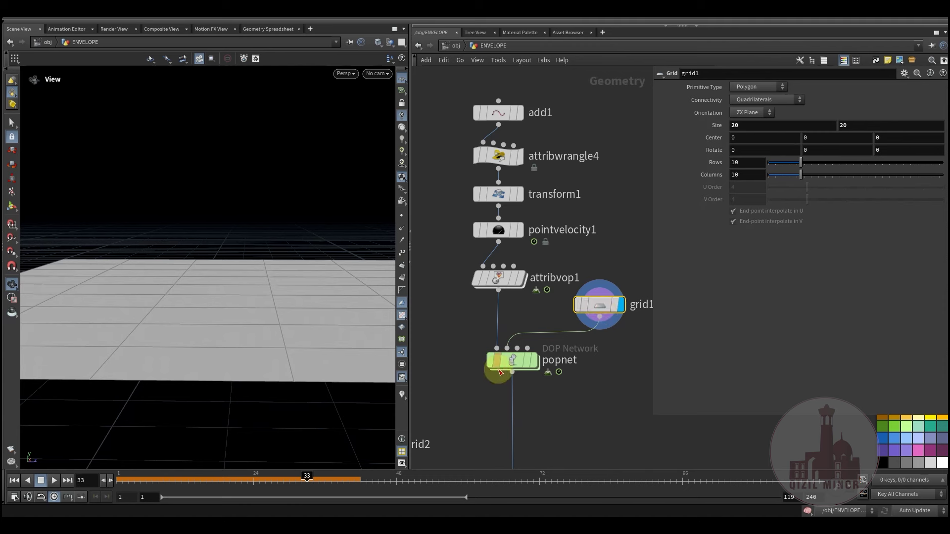
- Display the popnet's particles, return to frame 1 and display the copytopoints1 node again
{"action": "left_click", "coordinate": [530, 361]}
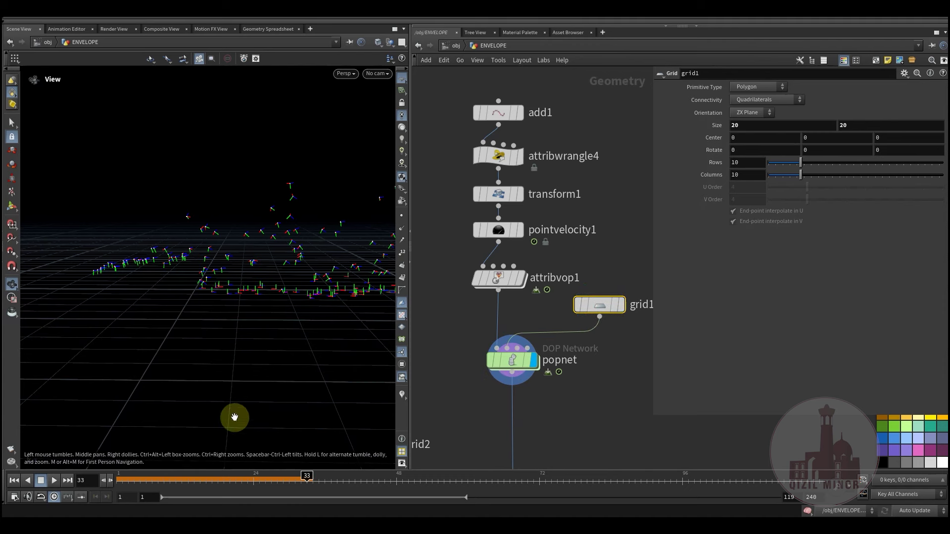
{"action": "left_click", "coordinate": [121, 476]}
{"action": "middle_click_drag", "start_coordinate": [559, 352], "coordinate": [540, 140]}
{"action": "left_click", "coordinate": [499, 441]}
{"action": "middle_click_drag", "start_coordinate": [557, 219], "coordinate": [560, 325]}
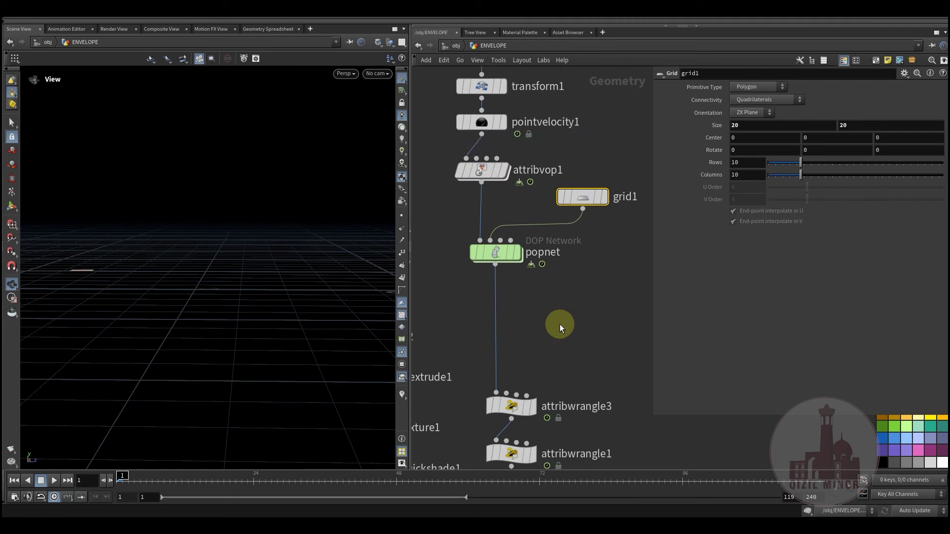
- Enter the popnet dynamics network and survey its node layout and the popspin1 parameters
{"action": "double_click", "coordinate": [497, 253]}
{"action": "middle_click_drag", "start_coordinate": [506, 206], "coordinate": [486, 302]}
{"action": "middle_click_drag", "start_coordinate": [498, 227], "coordinate": [487, 257]}
{"action": "left_click_drag", "start_coordinate": [509, 248], "coordinate": [514, 226]}
{"action": "left_click", "coordinate": [513, 225]}
{"action": "middle_click_drag", "start_coordinate": [484, 269], "coordinate": [484, 190]}
{"action": "left_click_drag", "start_coordinate": [464, 180], "coordinate": [572, 312]}
{"action": "left_click", "coordinate": [494, 276]}
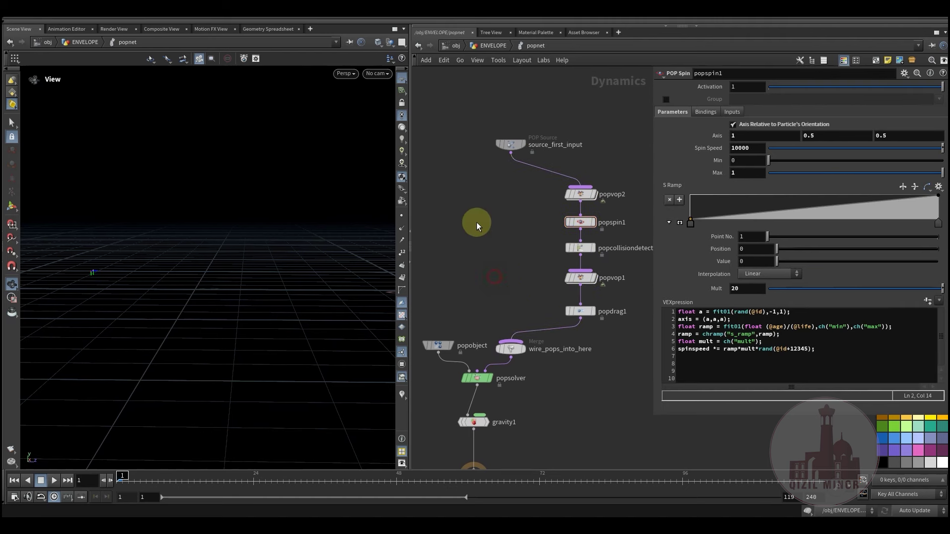
- Examine the chain of POP nodes from source_first_input through popvop2, popspin1, popvop1 and popdrag1 to the solver
{"action": "middle_click_drag", "start_coordinate": [474, 104], "coordinate": [483, 123]}
{"action": "left_click_drag", "start_coordinate": [539, 386], "coordinate": [541, 387]}
{"action": "middle_click_drag", "start_coordinate": [472, 272], "coordinate": [498, 237]}
{"action": "left_click_drag", "start_coordinate": [436, 117], "coordinate": [564, 394]}
{"action": "left_click_drag", "start_coordinate": [571, 358], "coordinate": [569, 379]}
{"action": "left_click_drag", "start_coordinate": [462, 154], "coordinate": [572, 376]}
{"action": "left_click", "coordinate": [503, 255]}
{"action": "middle_click_drag", "start_coordinate": [463, 176], "coordinate": [458, 164]}
{"action": "left_click_drag", "start_coordinate": [433, 84], "coordinate": [569, 348]}
- Select the source_first_input node and show its Source settings for emission type and geometry source
{"action": "middle_click_drag", "start_coordinate": [525, 222], "coordinate": [515, 280]}
{"action": "left_click_drag", "start_coordinate": [469, 138], "coordinate": [532, 179]}
{"action": "left_click", "coordinate": [668, 100]}
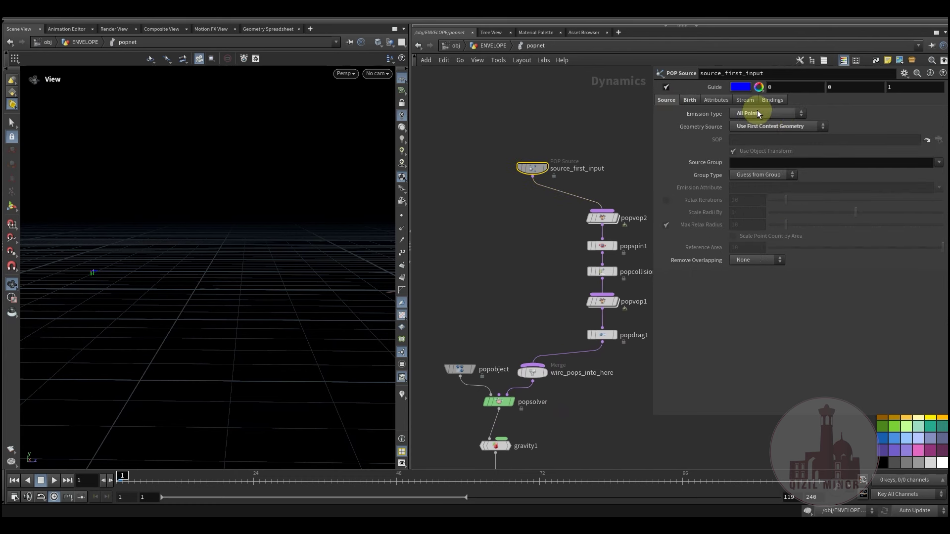
- Review source_first_input's Birth parameters, focusing on Life Expectancy and Life Variance
{"action": "left_click_drag", "start_coordinate": [488, 117], "coordinate": [558, 206]}
{"action": "left_click", "coordinate": [694, 102]}
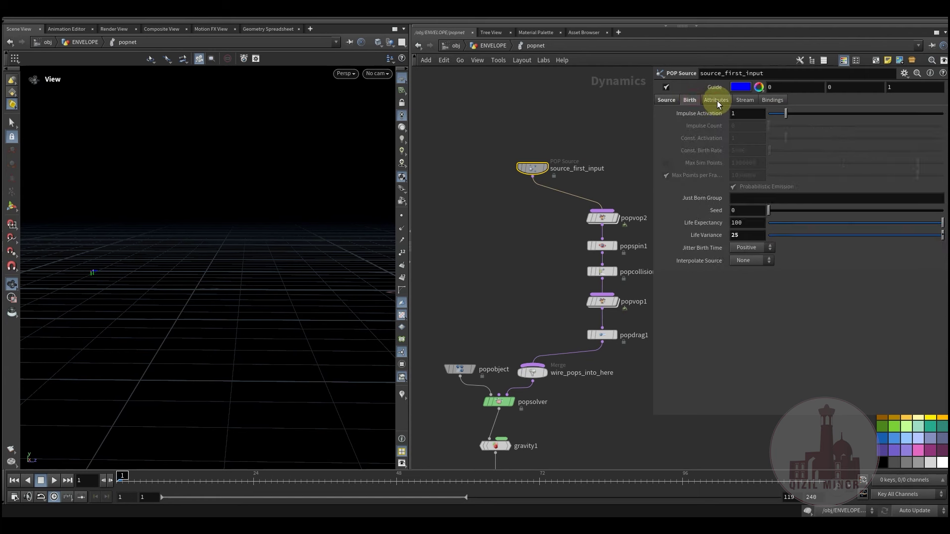
{"action": "left_click", "coordinate": [725, 101]}
{"action": "left_click", "coordinate": [691, 100]}
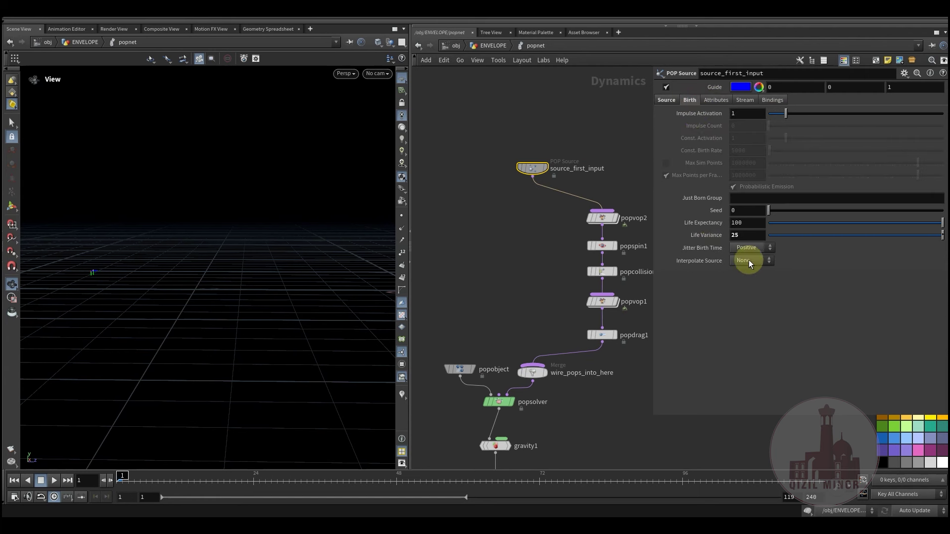
{"action": "left_click", "coordinate": [746, 240]}
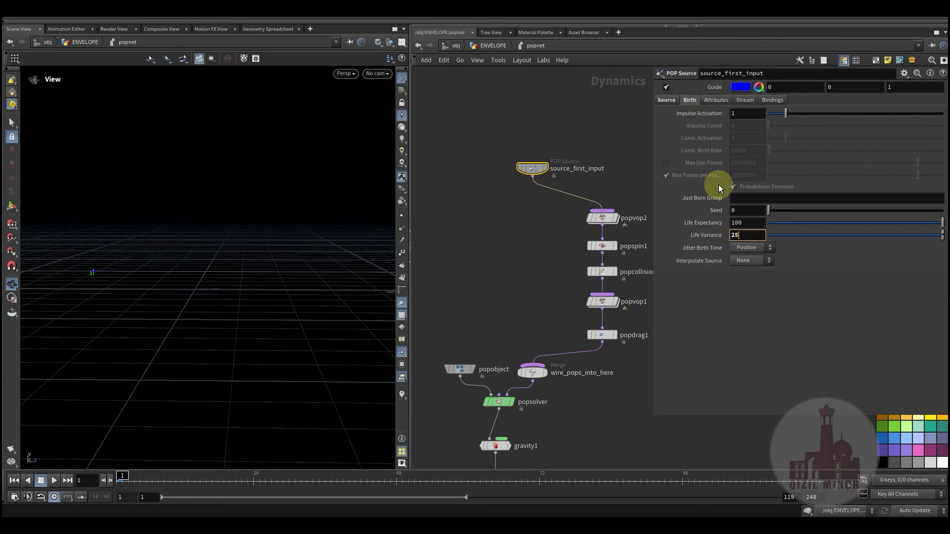
- Select the gravity1 node below popsolver and show its Force settings
{"action": "left_click", "coordinate": [559, 250]}
{"action": "middle_click_drag", "start_coordinate": [532, 283], "coordinate": [563, 216]}
{"action": "middle_click_drag", "start_coordinate": [524, 251], "coordinate": [515, 208]}
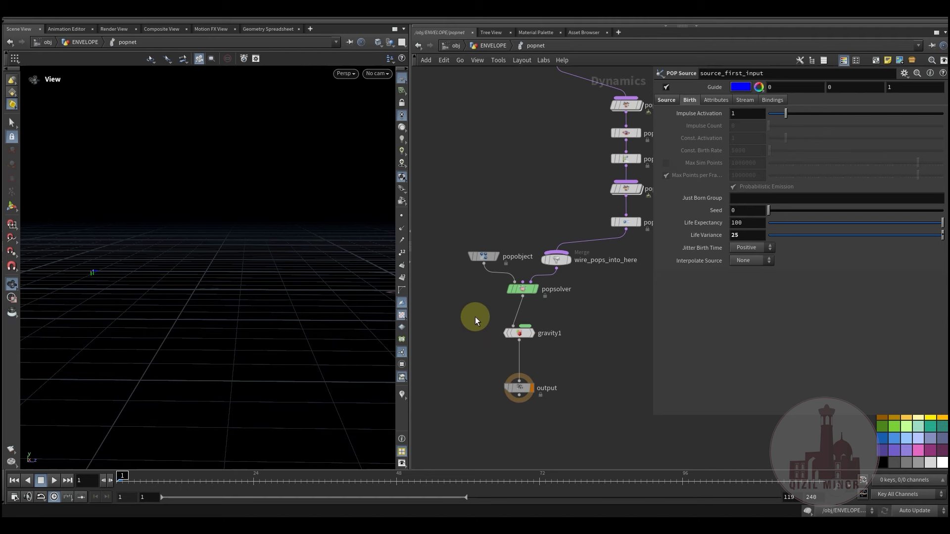
{"action": "left_click_drag", "start_coordinate": [568, 348], "coordinate": [572, 349]}
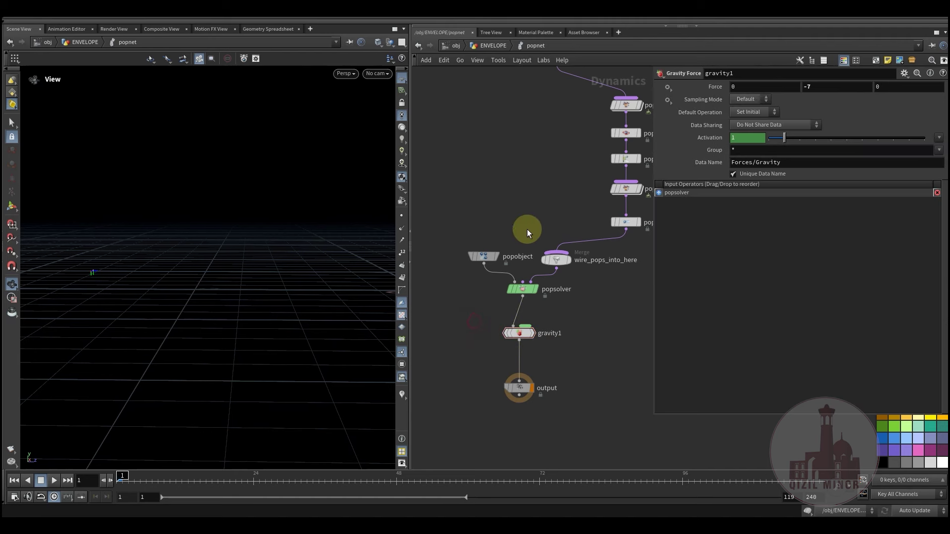
- In ENVELOPE, try a lower Substeps value on popnet while scrubbing the opening frames, and set Substeps back to 5
{"action": "scroll", "coordinate": [528, 213], "scroll_direction": "up", "scroll_amount": 2}
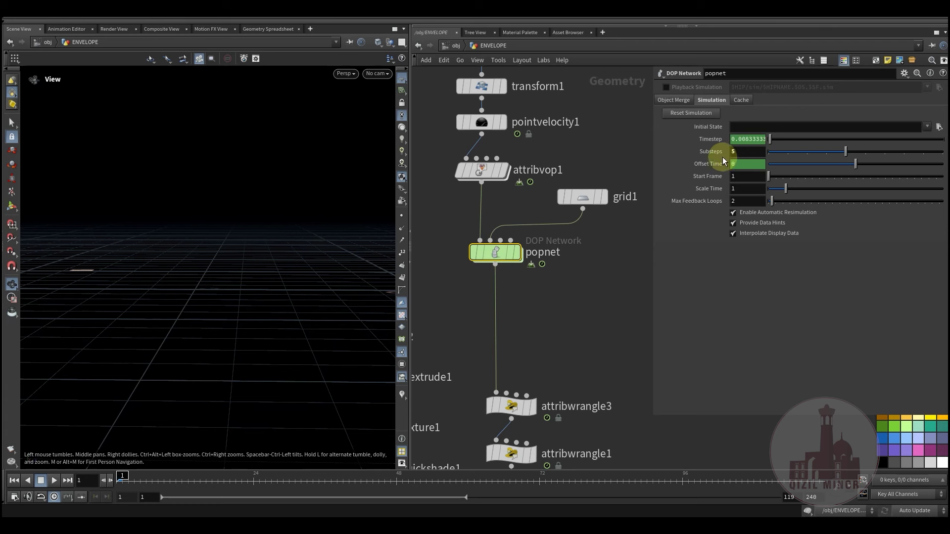
{"action": "middle_click_drag", "start_coordinate": [580, 333], "coordinate": [571, 362]}
{"action": "mouse_move", "coordinate": [501, 286]}
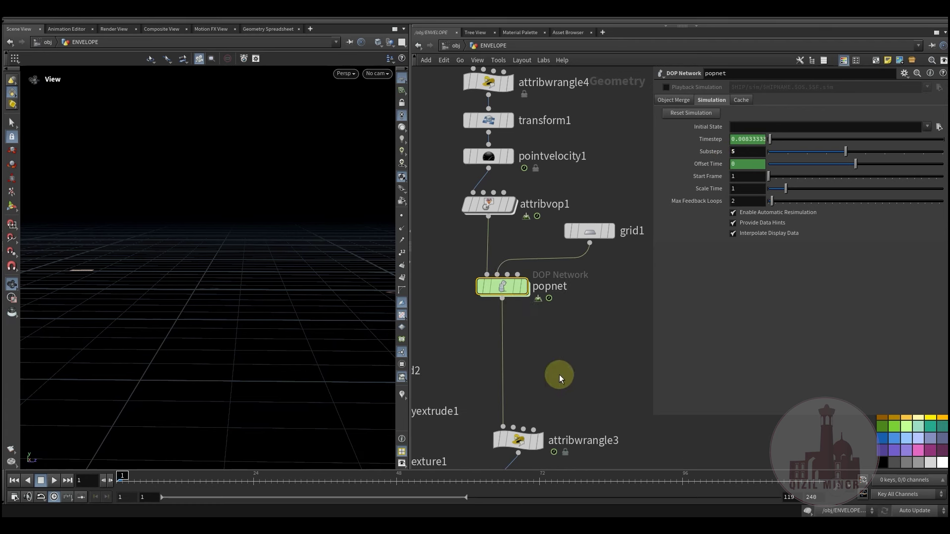
{"action": "middle_click_drag", "start_coordinate": [559, 376], "coordinate": [558, 383]}
{"action": "left_click_drag", "start_coordinate": [125, 478], "coordinate": [84, 472]}
{"action": "left_click_drag", "start_coordinate": [781, 149], "coordinate": [658, 263]}
{"action": "left_click_drag", "start_coordinate": [148, 480], "coordinate": [117, 481]}
{"action": "left_click_drag", "start_coordinate": [827, 148], "coordinate": [841, 153]}
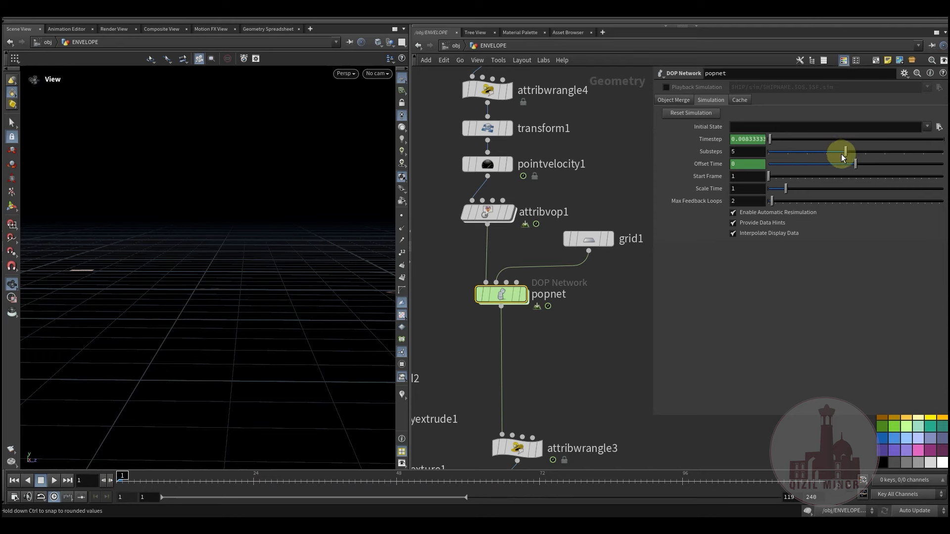
- Scrub the envelope simulation to frame 55, enter popnet and open the popvop2 VEX network
{"action": "left_click_drag", "start_coordinate": [145, 487], "coordinate": [438, 498]}
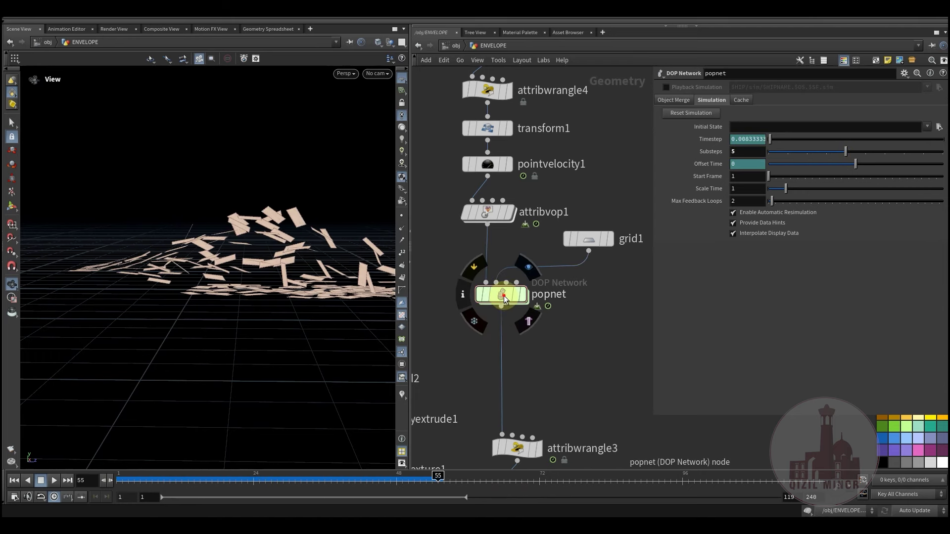
{"action": "double_click", "coordinate": [502, 295]}
{"action": "middle_click_drag", "start_coordinate": [513, 308], "coordinate": [478, 390]}
{"action": "scroll", "coordinate": [507, 289], "scroll_direction": "up", "scroll_amount": 2}
{"action": "middle_click_drag", "start_coordinate": [521, 288], "coordinate": [516, 156]}
{"action": "left_click", "coordinate": [466, 353]}
{"action": "middle_click_drag", "start_coordinate": [486, 215], "coordinate": [478, 297]}
{"action": "left_click", "coordinate": [561, 209]}
{"action": "middle_click_drag", "start_coordinate": [486, 217], "coordinate": [548, 197]}
{"action": "double_click", "coordinate": [529, 222]}
- Examine popvop2's vectohvec1, bind1 and mix1 nodes, and select bind2 to show its orient attribute settings
{"action": "scroll", "coordinate": [550, 157], "scroll_direction": "down", "scroll_amount": 1}
{"action": "middle_click_drag", "start_coordinate": [562, 148], "coordinate": [477, 139]}
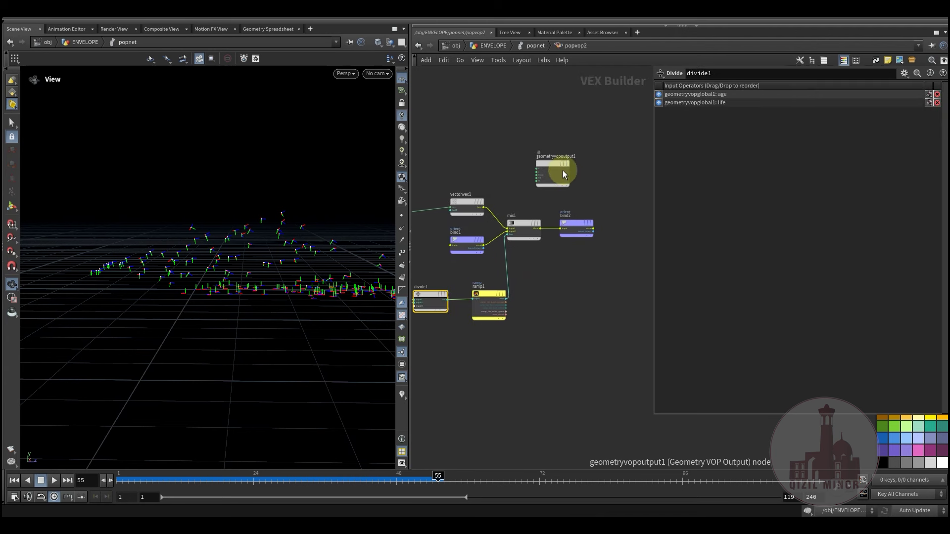
{"action": "middle_click_drag", "start_coordinate": [483, 209], "coordinate": [511, 198]}
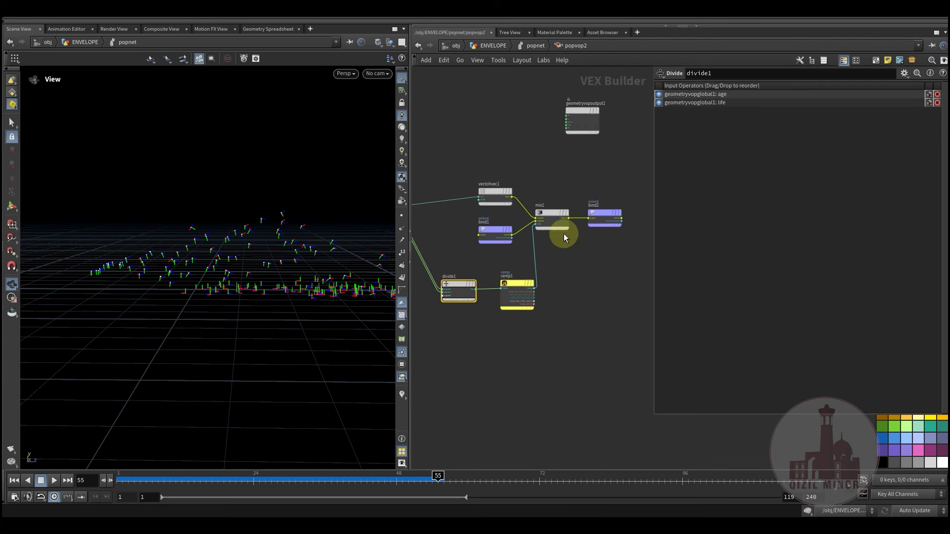
{"action": "middle_click_drag", "start_coordinate": [600, 240], "coordinate": [580, 275]}
{"action": "scroll", "coordinate": [580, 276], "scroll_direction": "up", "scroll_amount": 3}
{"action": "left_click_drag", "start_coordinate": [614, 181], "coordinate": [574, 308]}
{"action": "middle_click_drag", "start_coordinate": [532, 309], "coordinate": [625, 342]}
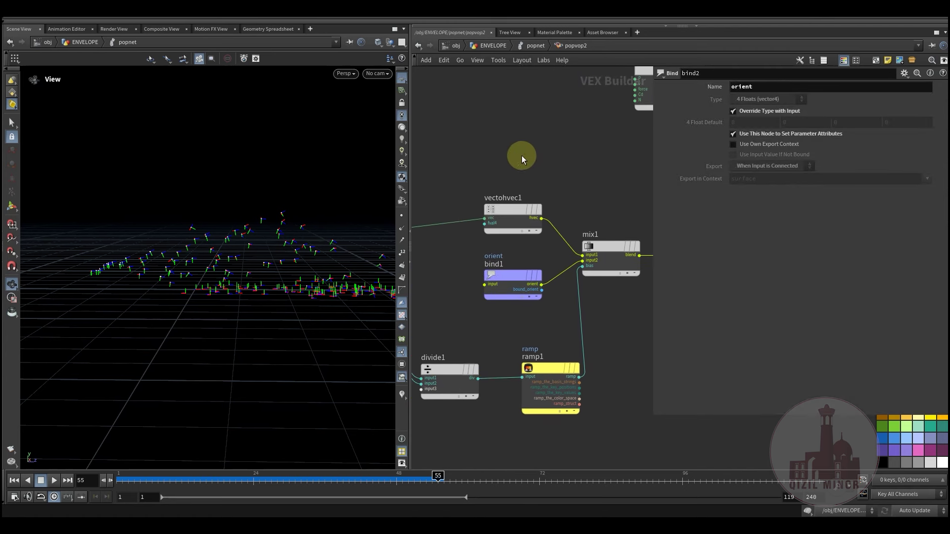
{"action": "middle_click_drag", "start_coordinate": [522, 156], "coordinate": [543, 196]}
{"action": "scroll", "coordinate": [542, 196], "scroll_direction": "down", "scroll_amount": 1}
- Scrub through the early frames to frame 23 to inspect the particles' orientation axes
{"action": "mouse_move", "coordinate": [151, 483]}
{"action": "left_mouse_down"}
{"action": "mouse_move", "coordinate": [90, 484]}
{"action": "mouse_move", "coordinate": [163, 477]}
{"action": "left_mouse_up"}
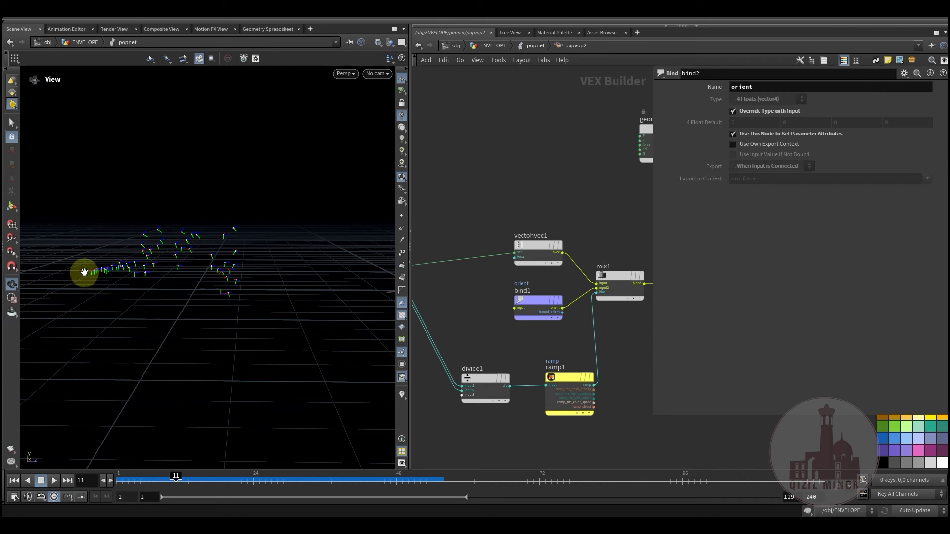
{"action": "left_click_drag", "start_coordinate": [153, 476], "coordinate": [229, 490]}
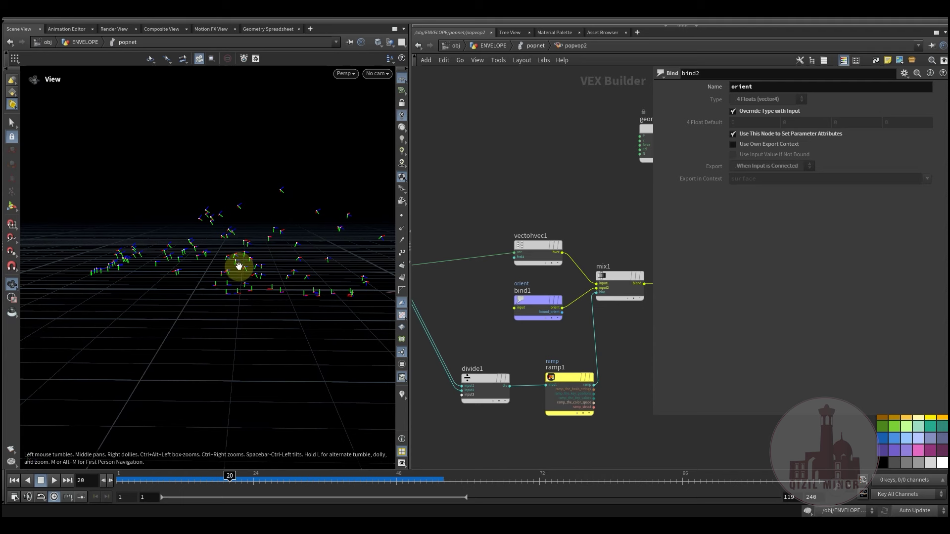
{"action": "left_click_drag", "start_coordinate": [148, 485], "coordinate": [247, 481]}
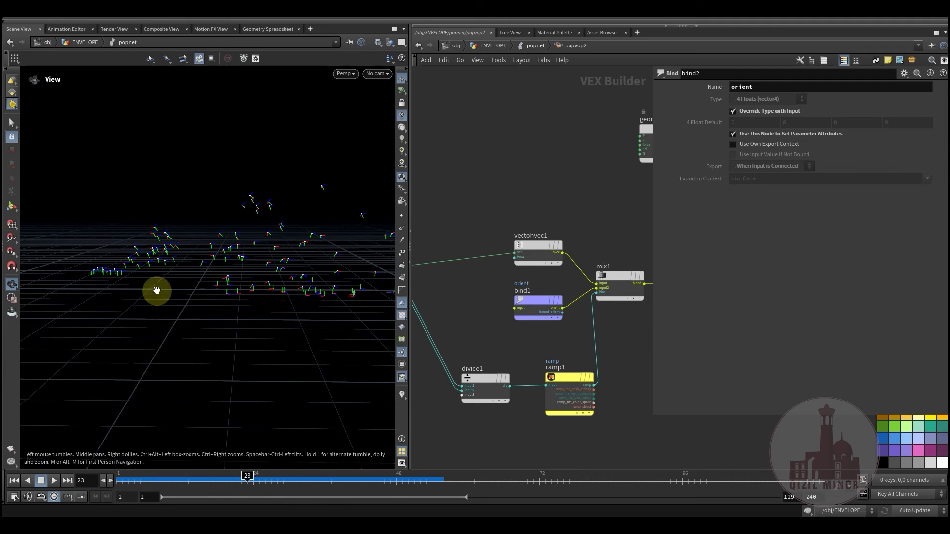
- Trace the velocity, age and life outputs of the VOP globals node into vectohvec1, divide1 and ramp1
{"action": "middle_click_drag", "start_coordinate": [469, 318], "coordinate": [548, 291]}
{"action": "scroll", "coordinate": [545, 328], "scroll_direction": "up", "scroll_amount": 2}
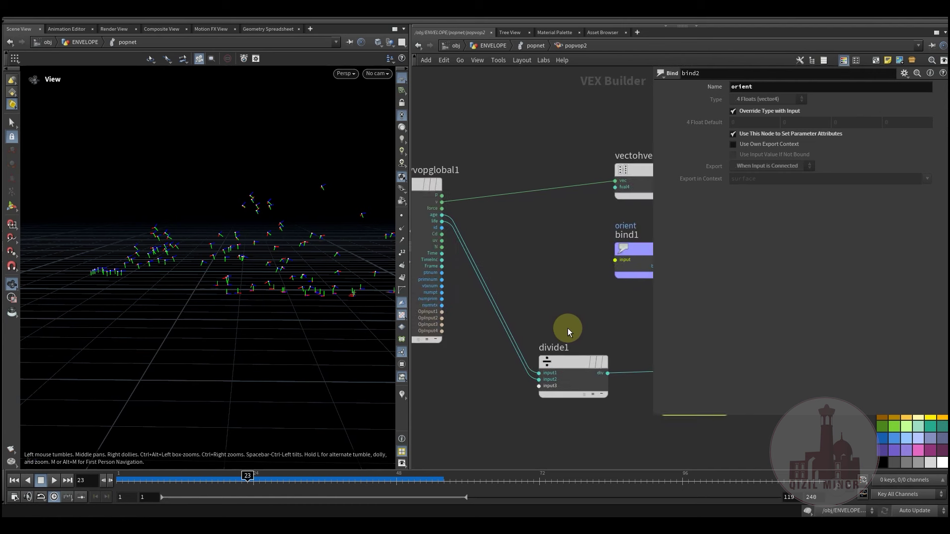
{"action": "middle_click_drag", "start_coordinate": [545, 352], "coordinate": [536, 333]}
{"action": "left_click_drag", "start_coordinate": [553, 342], "coordinate": [561, 341]}
{"action": "left_click", "coordinate": [471, 183]}
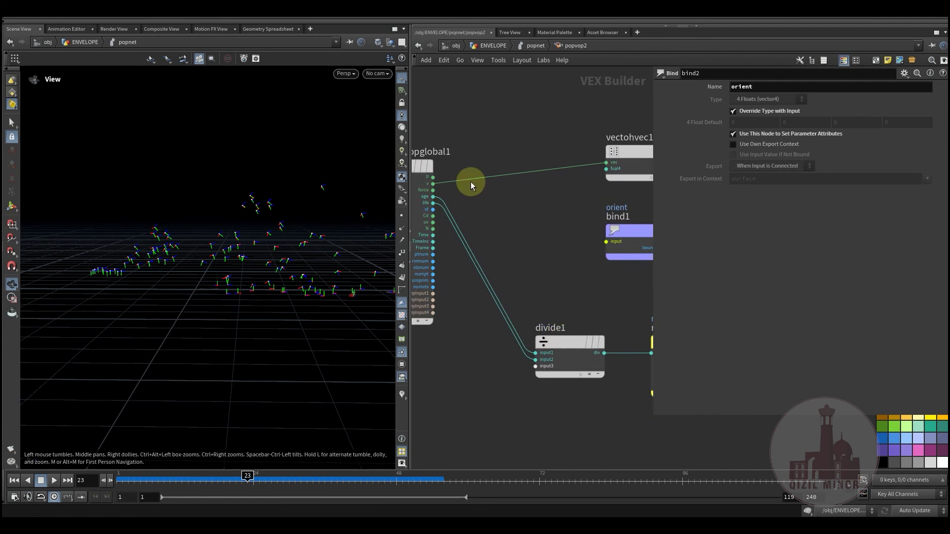
{"action": "middle_click_drag", "start_coordinate": [525, 251], "coordinate": [452, 238]}
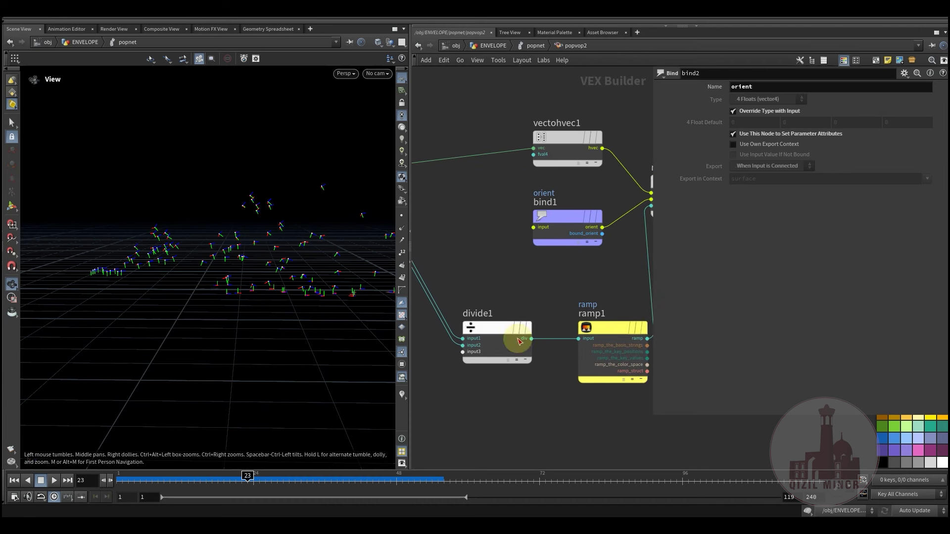
{"action": "middle_click_drag", "start_coordinate": [481, 283], "coordinate": [481, 321]}
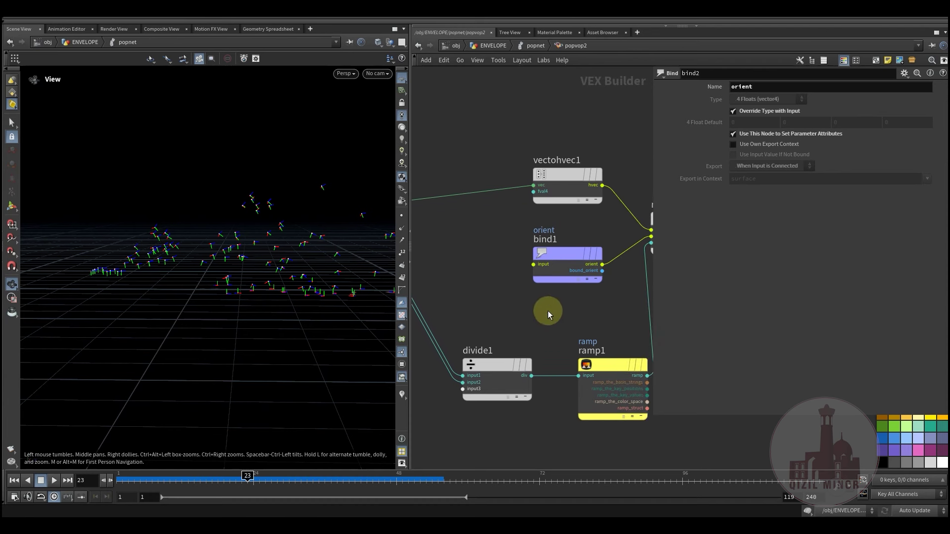
{"action": "middle_click_drag", "start_coordinate": [548, 311], "coordinate": [504, 353]}
{"action": "middle_click_drag", "start_coordinate": [452, 332], "coordinate": [494, 347]}
- Scrub the particle simulation again and stop at frame 28 to compare particle orientations
{"action": "scroll", "coordinate": [494, 347], "scroll_direction": "down", "scroll_amount": 3}
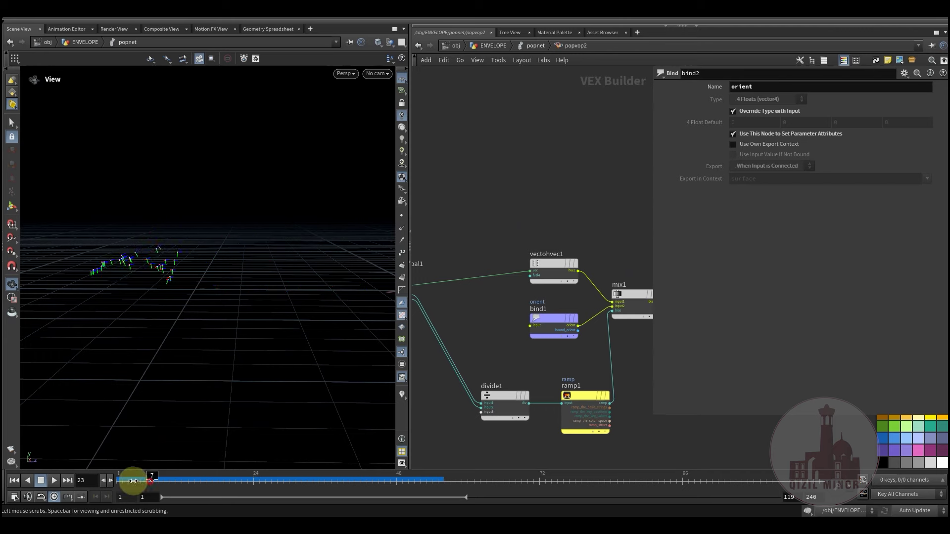
{"action": "left_click_drag", "start_coordinate": [256, 498], "coordinate": [301, 482]}
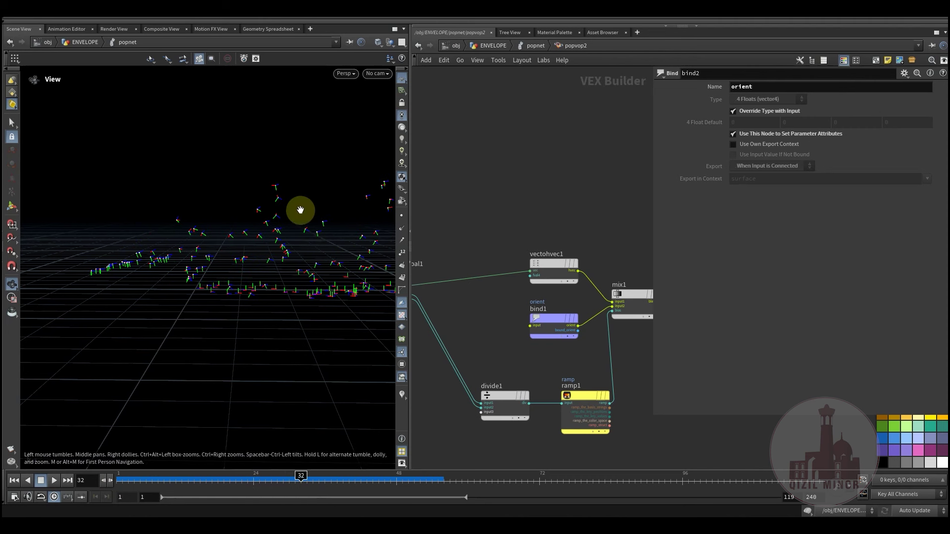
{"action": "left_click_drag", "start_coordinate": [156, 484], "coordinate": [278, 482]}
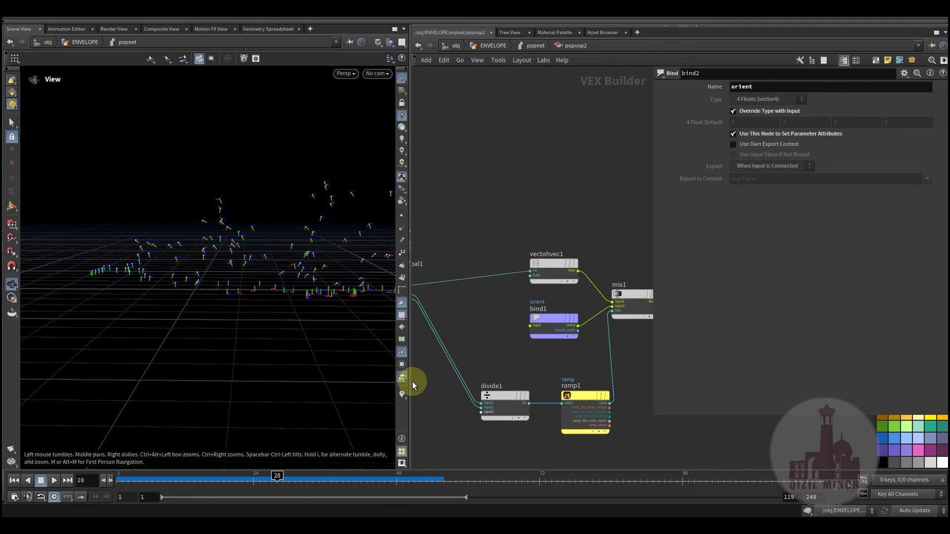
- Inspect the inputs feeding mix1, showing the parameters of vectohvec1 and the orient node bind1
{"action": "mouse_move", "coordinate": [470, 325]}
{"action": "middle_mouse_down"}
{"action": "mouse_move", "coordinate": [512, 335]}
{"action": "mouse_move", "coordinate": [509, 324]}
{"action": "mouse_move", "coordinate": [458, 362]}
{"action": "mouse_move", "coordinate": [470, 339]}
{"action": "middle_mouse_up"}
{"action": "middle_click_drag", "start_coordinate": [546, 238], "coordinate": [507, 226]}
{"action": "left_click", "coordinate": [528, 300]}
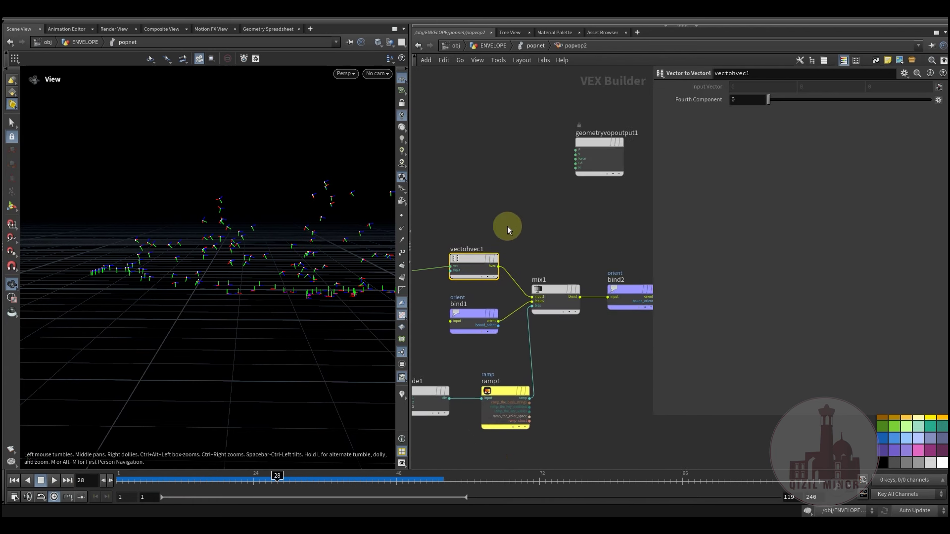
{"action": "mouse_move", "coordinate": [611, 357]}
{"action": "middle_mouse_down"}
{"action": "mouse_move", "coordinate": [569, 358]}
{"action": "mouse_move", "coordinate": [571, 376]}
{"action": "mouse_move", "coordinate": [619, 371]}
{"action": "middle_mouse_up"}
{"action": "left_click", "coordinate": [583, 294]}
{"action": "left_click", "coordinate": [465, 269]}
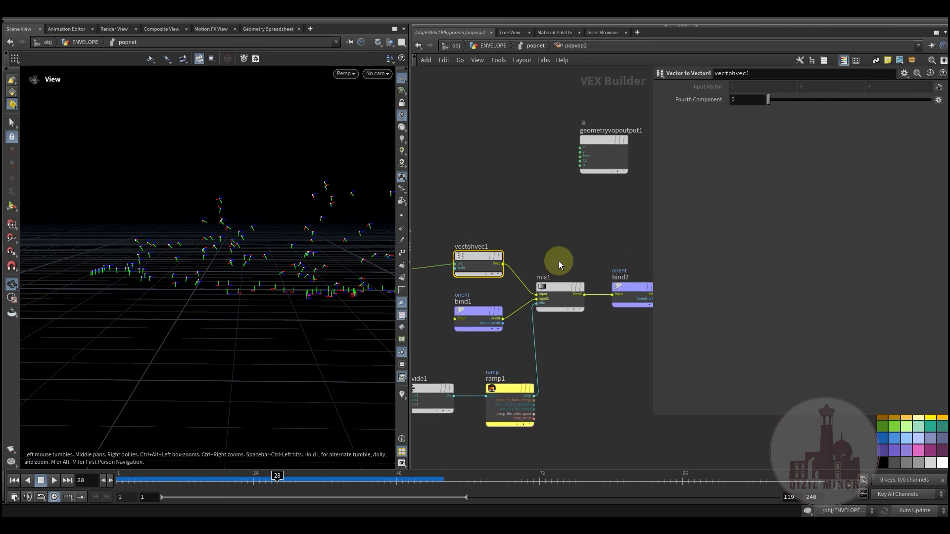
{"action": "left_click", "coordinate": [471, 314]}
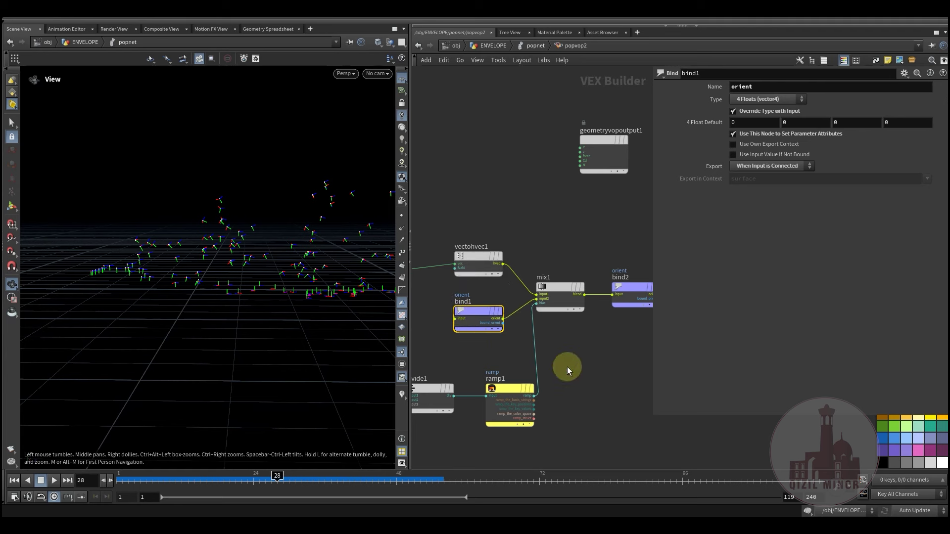
- Follow the blend output to bind2, show its orient export settings and scrub the particles to frame 40
{"action": "middle_click_drag", "start_coordinate": [567, 367], "coordinate": [648, 340]}
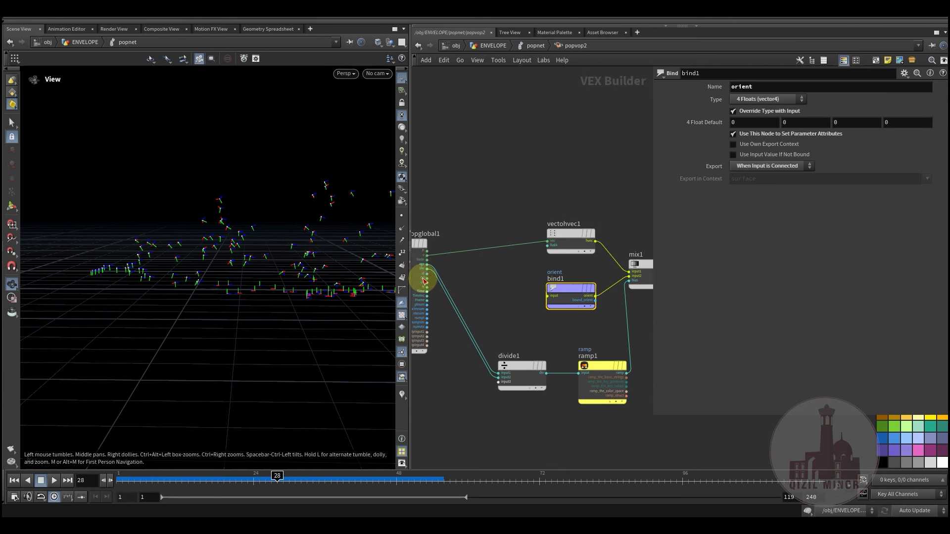
{"action": "middle_click_drag", "start_coordinate": [527, 337], "coordinate": [476, 327]}
{"action": "middle_click_drag", "start_coordinate": [605, 321], "coordinate": [515, 342]}
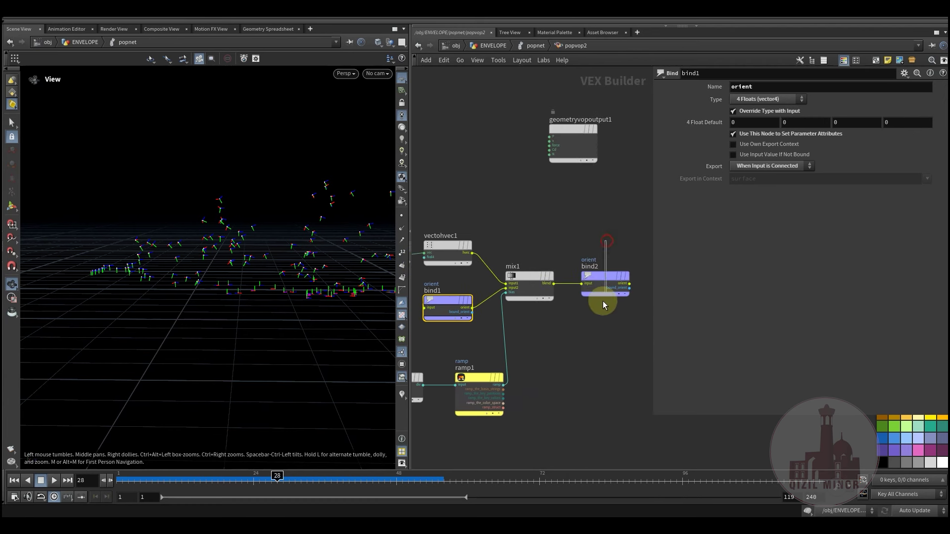
{"action": "left_click_drag", "start_coordinate": [600, 310], "coordinate": [600, 310]}
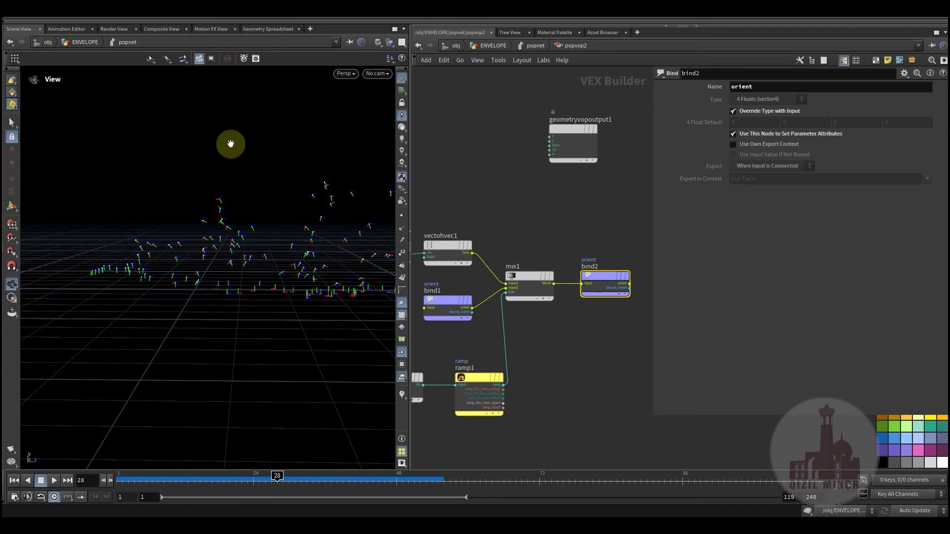
{"action": "left_click_drag", "start_coordinate": [82, 479], "coordinate": [349, 487]}
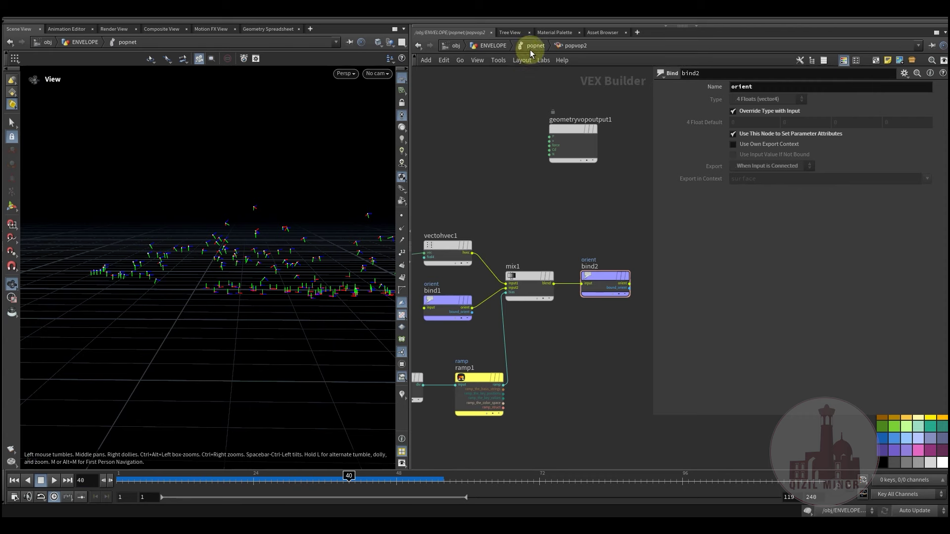
- Return to the popnet network and bypass the popvop2 node
{"action": "left_click", "coordinate": [530, 50]}
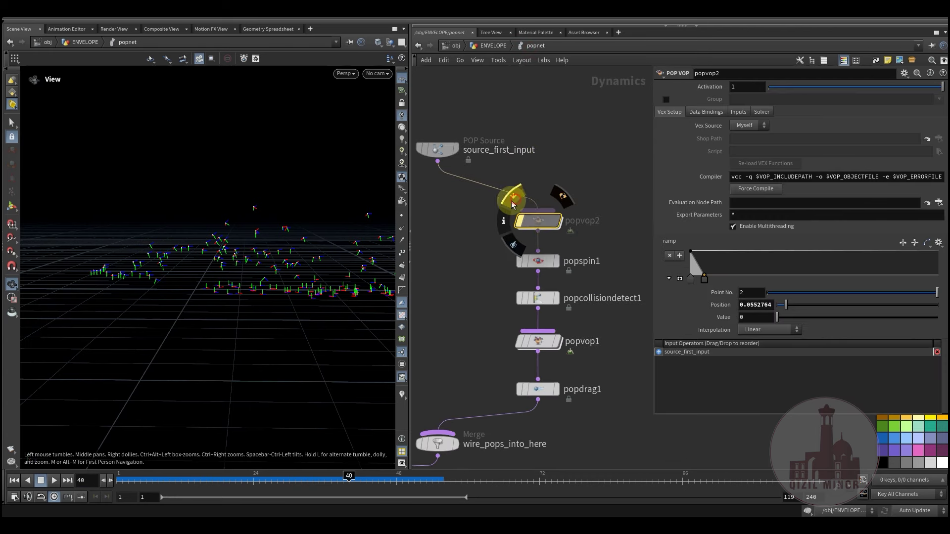
{"action": "left_click", "coordinate": [513, 201]}
- Go up to ENVELOPE, pin the scene view so the copied envelopes stay displayed, and re-enter popnet
{"action": "left_click", "coordinate": [490, 48]}
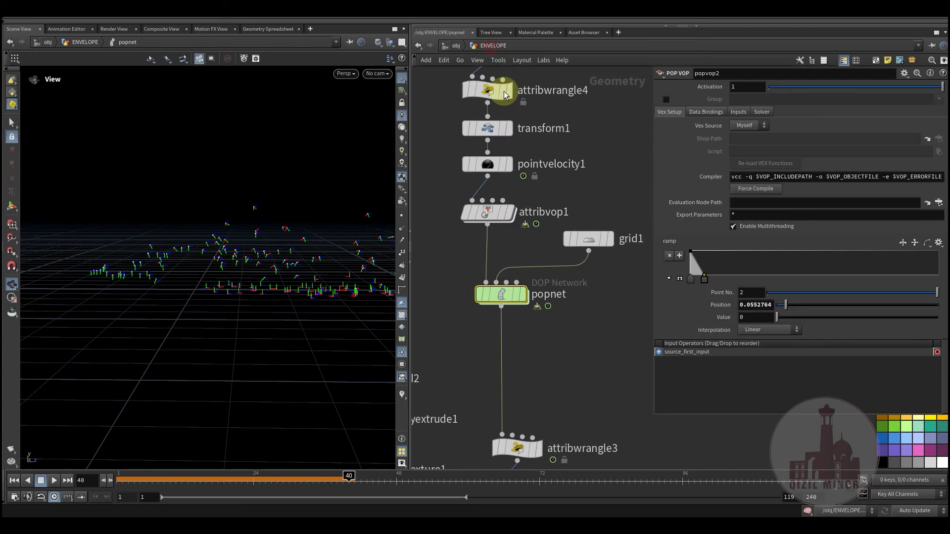
{"action": "middle_click_drag", "start_coordinate": [526, 439], "coordinate": [556, 216]}
{"action": "mouse_move", "coordinate": [500, 378]}
{"action": "left_click", "coordinate": [360, 93]}
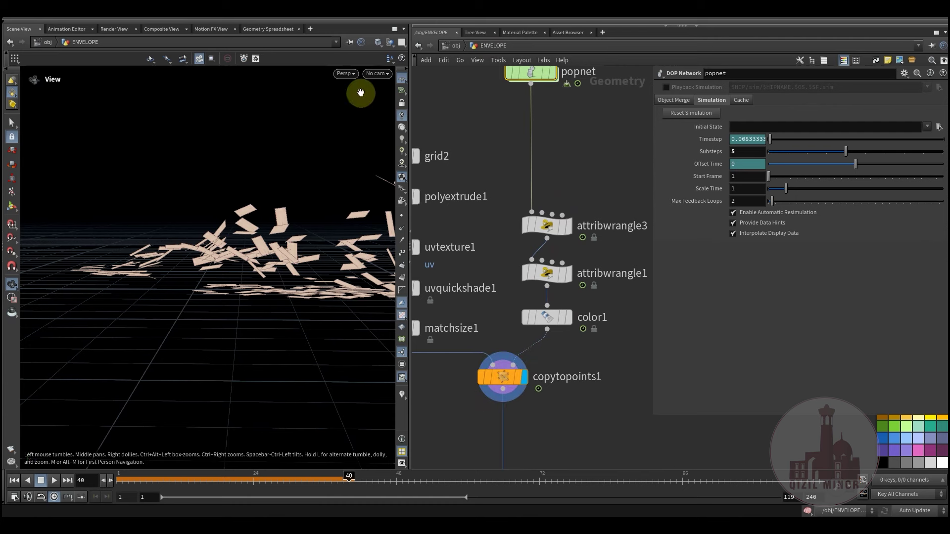
{"action": "middle_click_drag", "start_coordinate": [481, 178], "coordinate": [460, 235]}
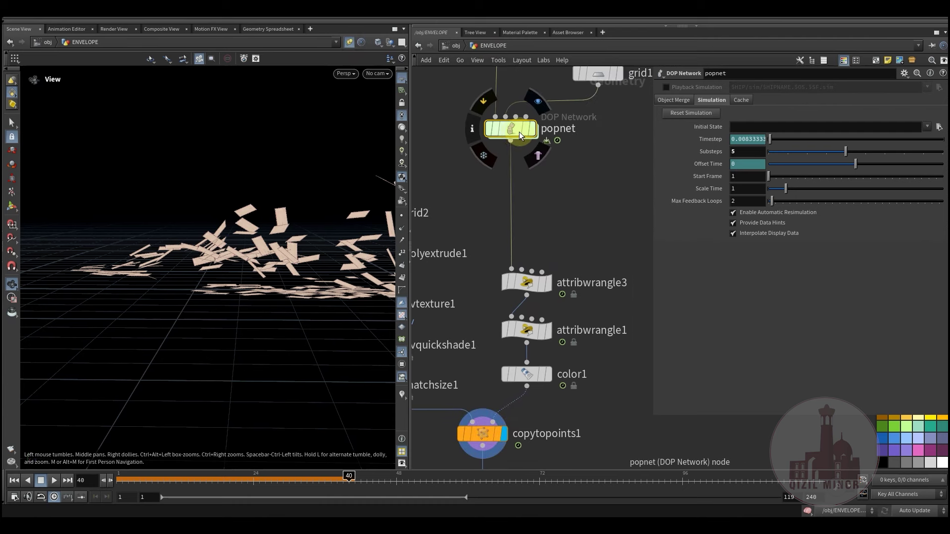
{"action": "double_click", "coordinate": [514, 132]}
- Scrub the envelopes to frame 39 with popvop2 bypassed to inspect how they orient in flight
{"action": "left_click_drag", "start_coordinate": [148, 483], "coordinate": [247, 484]}
{"action": "left_click_drag", "start_coordinate": [127, 343], "coordinate": [223, 347]}
{"action": "left_click_drag", "start_coordinate": [148, 479], "coordinate": [343, 481]}
- Re-enable popvop2 and scrub the simulation again to compare the envelopes' orientation
{"action": "mouse_move", "coordinate": [531, 229]}
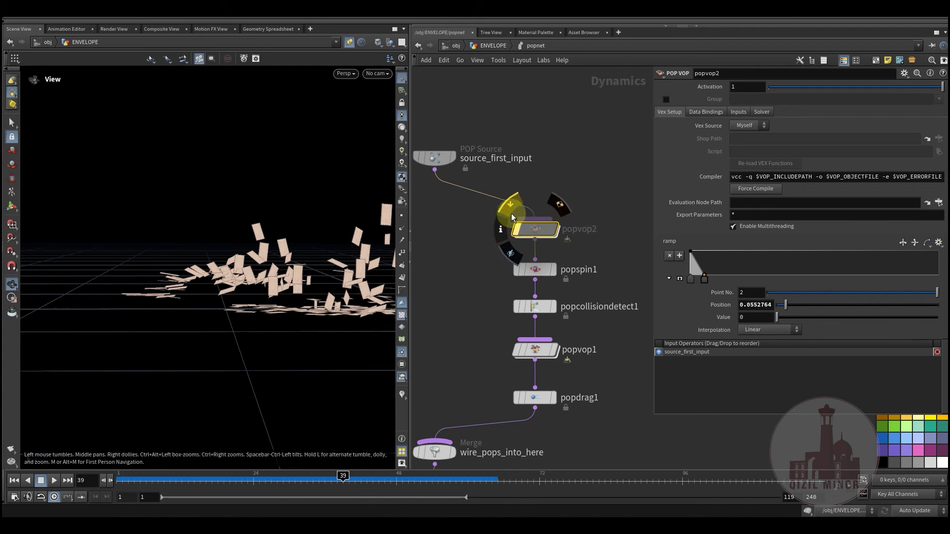
{"action": "left_click", "coordinate": [513, 214]}
{"action": "left_click_drag", "start_coordinate": [114, 483], "coordinate": [238, 487]}
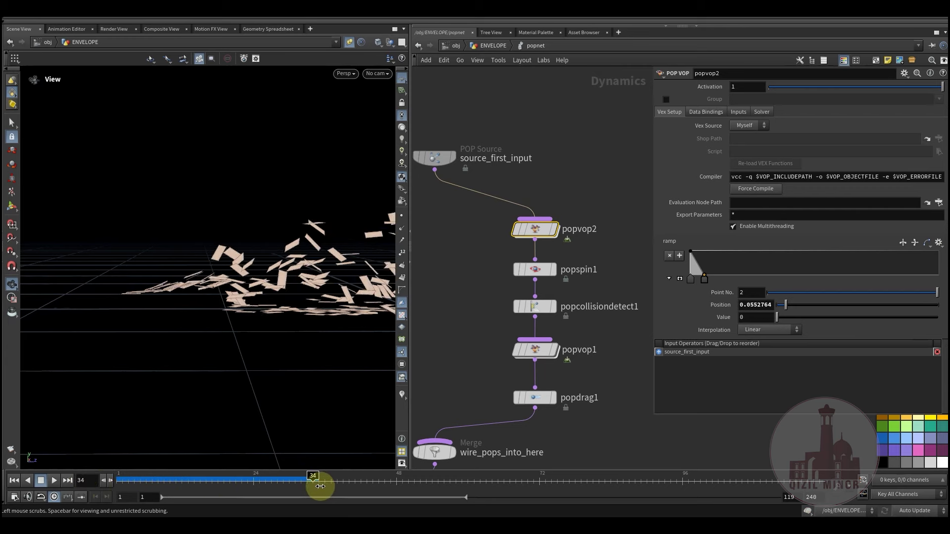
- Bypass popspin1, popcollisiondetect1, popvop1 and popdrag1 together so that only popvop2 acts on the particles
{"action": "left_click_drag", "start_coordinate": [359, 485], "coordinate": [322, 485]}
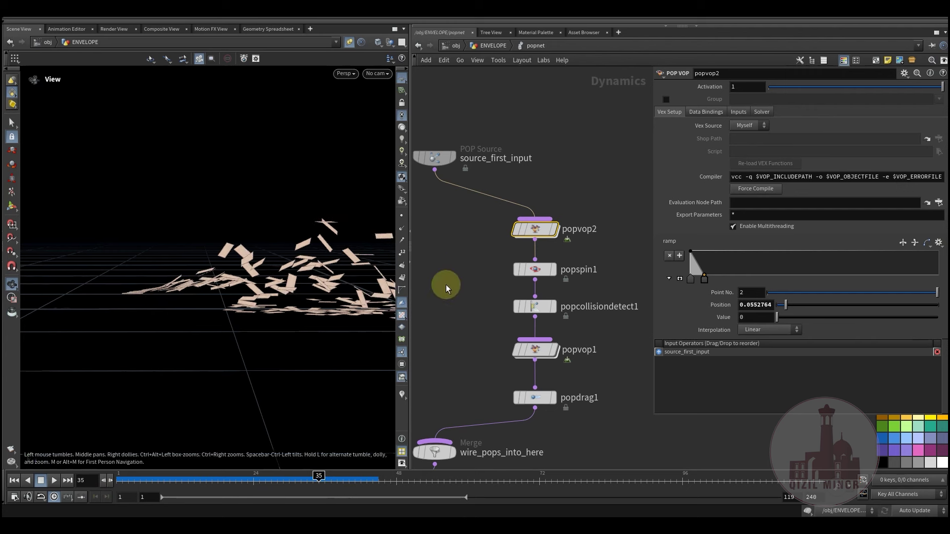
{"action": "middle_click_drag", "start_coordinate": [532, 399], "coordinate": [526, 344]}
{"action": "left_click_drag", "start_coordinate": [578, 374], "coordinate": [523, 212]}
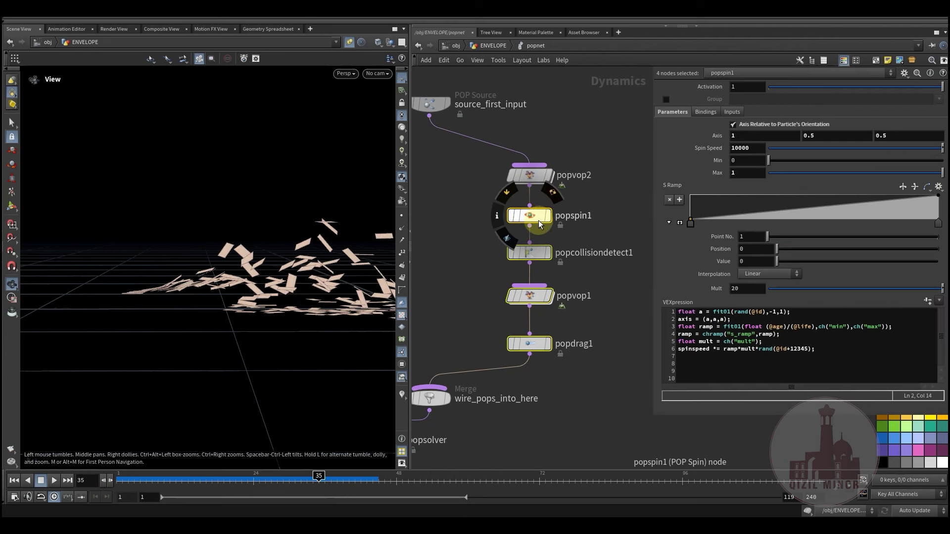
{"action": "left_click", "coordinate": [461, 233]}
- Rewind to frame 1 and scrub the simulation to examine how popvop2 alone orients the envelopes
{"action": "left_click_drag", "start_coordinate": [159, 479], "coordinate": [29, 477]}
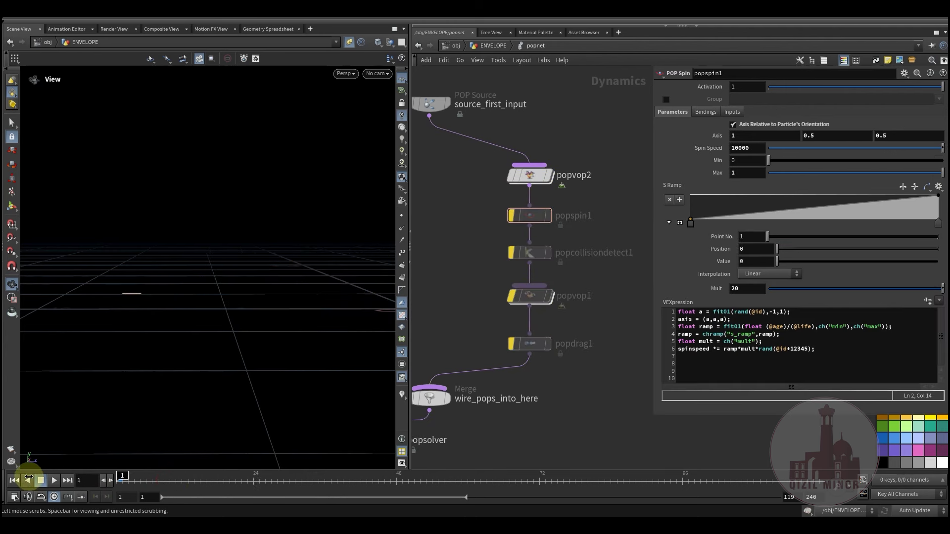
{"action": "left_click_drag", "start_coordinate": [131, 480], "coordinate": [383, 468]}
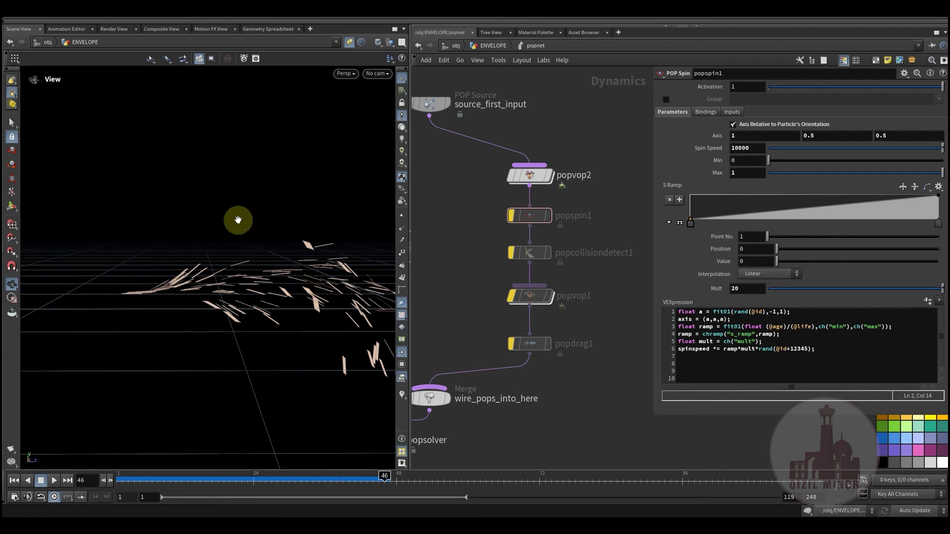
{"action": "left_click_drag", "start_coordinate": [132, 479], "coordinate": [337, 480]}
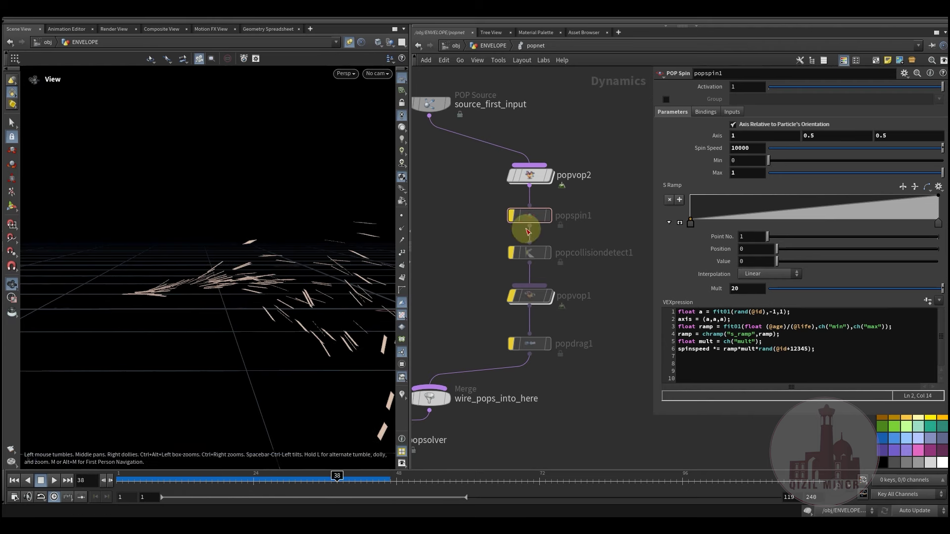
- Stretch popvop2's ramp so it falls from value 1 at position 0 to value 0 at position 1
{"action": "left_click", "coordinate": [539, 178]}
{"action": "left_click_drag", "start_coordinate": [746, 278], "coordinate": [938, 279]}
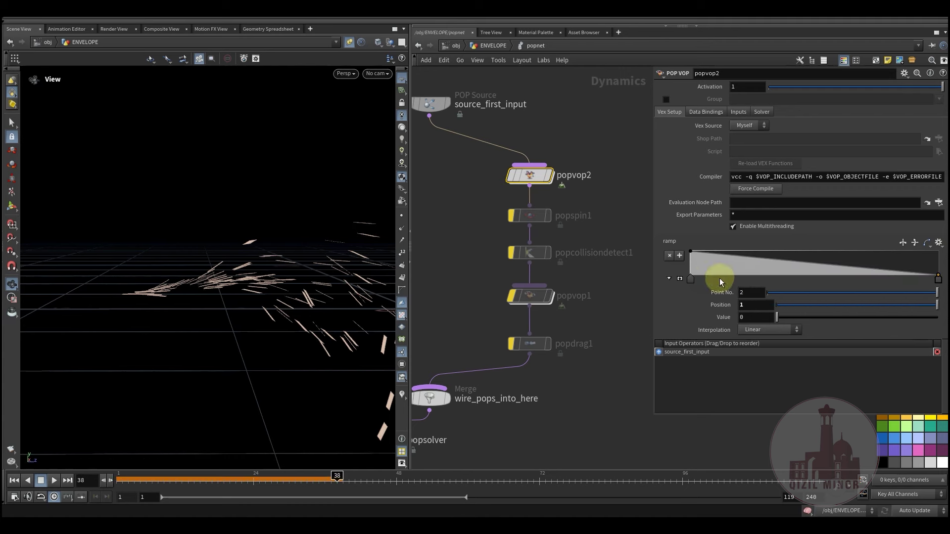
{"action": "left_click_drag", "start_coordinate": [691, 279], "coordinate": [827, 278]}
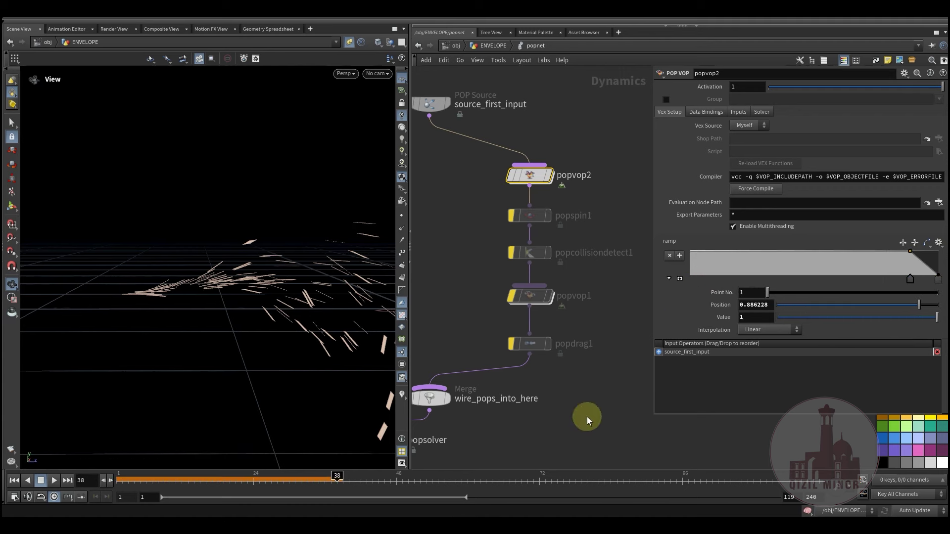
{"action": "left_click_drag", "start_coordinate": [240, 483], "coordinate": [119, 474]}
{"action": "left_click_drag", "start_coordinate": [912, 287], "coordinate": [691, 280]}
- Scrub to frame 50 to examine the envelopes' orientation with the full-length falling ramp
{"action": "left_click_drag", "start_coordinate": [212, 483], "coordinate": [313, 450]}
{"action": "left_click_drag", "start_coordinate": [223, 292], "coordinate": [227, 348]}
{"action": "left_click_drag", "start_coordinate": [187, 485], "coordinate": [408, 477]}
{"action": "left_click_drag", "start_coordinate": [216, 287], "coordinate": [612, 334]}
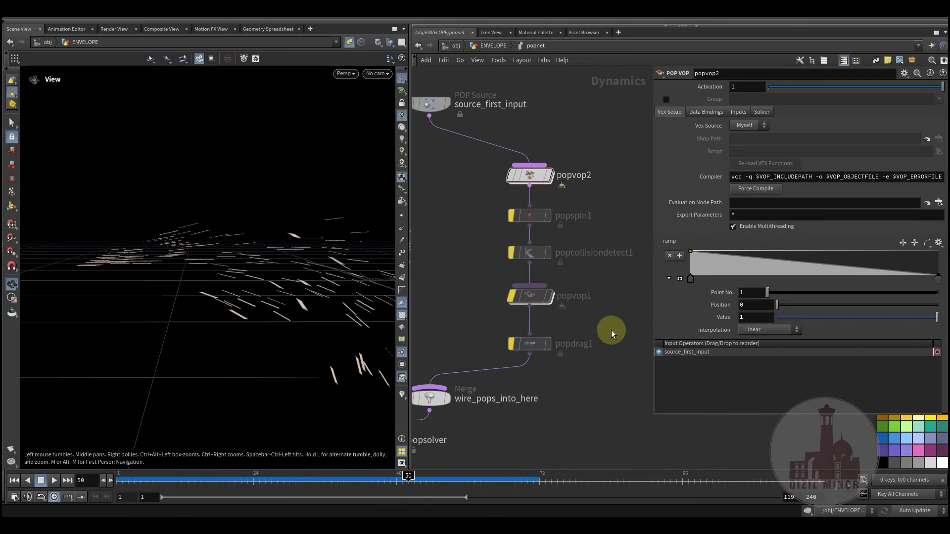
- Move the zero-value point of popvop2's ramp to position 0.0598803, test it by scrubbing, and nudge it slightly earlier
{"action": "left_click_drag", "start_coordinate": [935, 283], "coordinate": [705, 277]}
{"action": "left_click", "coordinate": [314, 374]}
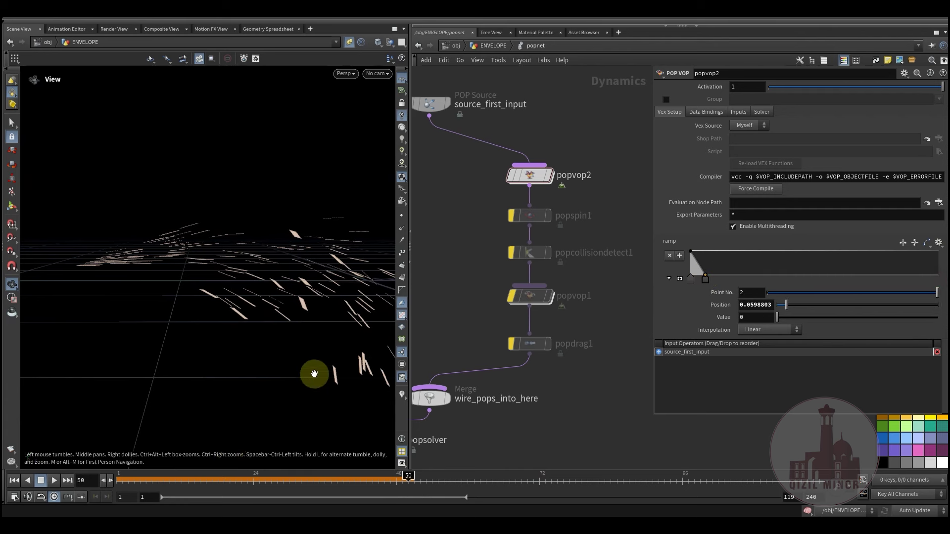
{"action": "left_click_drag", "start_coordinate": [148, 479], "coordinate": [343, 477]}
{"action": "left_click_drag", "start_coordinate": [705, 284], "coordinate": [699, 283]}
- Scrub the simulation from the first frame to compare how the envelopes turn with the short ramp
{"action": "left_click_drag", "start_coordinate": [221, 479], "coordinate": [49, 482]}
{"action": "left_click_drag", "start_coordinate": [122, 481], "coordinate": [402, 475]}
{"action": "left_click_drag", "start_coordinate": [220, 255], "coordinate": [233, 297]}
{"action": "middle_click_drag", "start_coordinate": [485, 228], "coordinate": [499, 252]}
{"action": "left_click_drag", "start_coordinate": [214, 460], "coordinate": [254, 467]}
- Invert popvop2's ramp so it rises from 0 to 1, scrub to frame 55, and set the upper point's position to 0.0419162
{"action": "left_click_drag", "start_coordinate": [717, 274], "coordinate": [712, 249]}
{"action": "key", "text": "Delete"}
{"action": "left_click", "coordinate": [670, 256]}
{"action": "left_click_drag", "start_coordinate": [208, 479], "coordinate": [438, 475]}
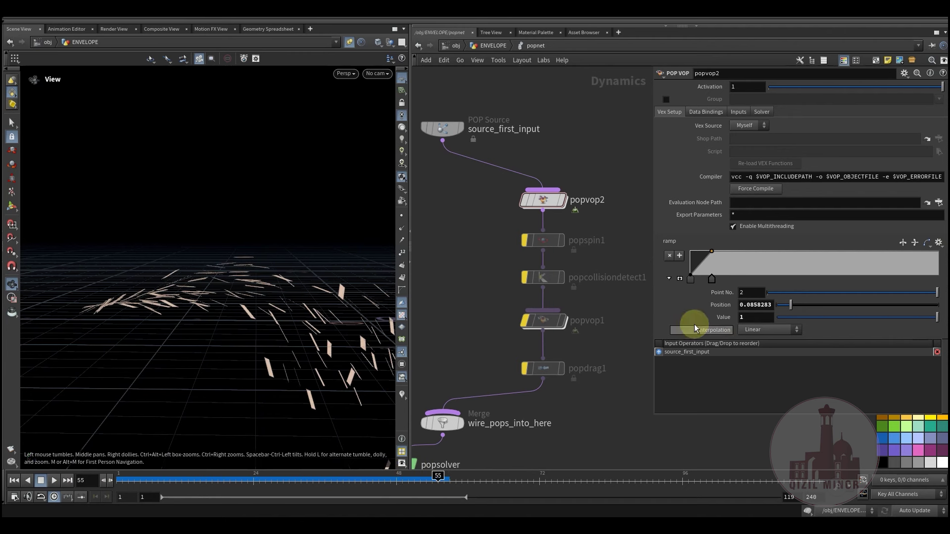
{"action": "left_click_drag", "start_coordinate": [713, 282], "coordinate": [703, 281]}
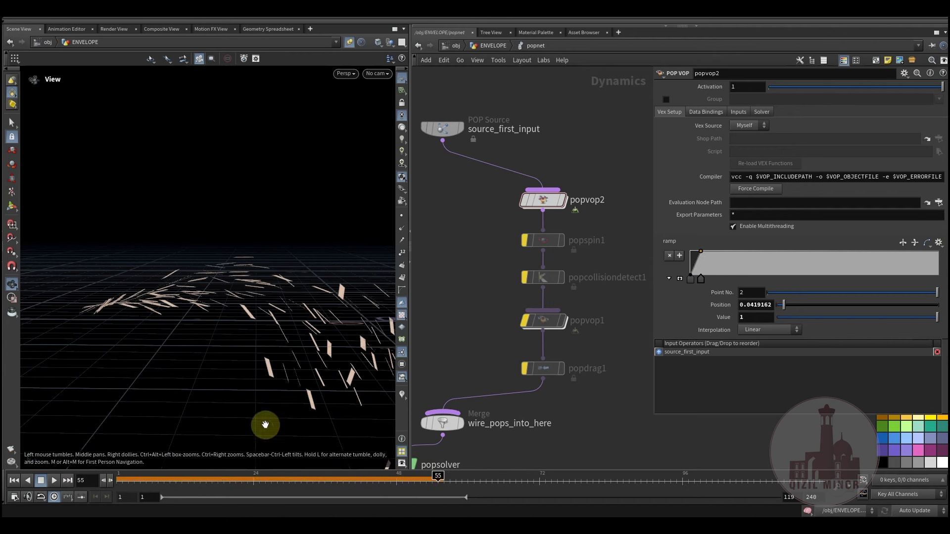
- Scrub to frame 66 and orbit the scene to examine the envelopes with the rising ramp
{"action": "left_click_drag", "start_coordinate": [177, 490], "coordinate": [516, 493]}
{"action": "scroll", "coordinate": [193, 331], "scroll_direction": "down", "scroll_amount": 3}
{"action": "mouse_move", "coordinate": [259, 355]}
{"action": "left_mouse_down"}
{"action": "mouse_move", "coordinate": [229, 250]}
{"action": "mouse_move", "coordinate": [204, 284]}
{"action": "mouse_move", "coordinate": [265, 344]}
{"action": "left_mouse_up"}
{"action": "left_click_drag", "start_coordinate": [364, 492], "coordinate": [501, 494]}
{"action": "left_click_drag", "start_coordinate": [178, 220], "coordinate": [317, 297]}
- Reshape popvop2's ramp to fall from 1 at its start to 0 at position 0.0578842, and scrub to frame 70
{"action": "left_click_drag", "start_coordinate": [690, 274], "coordinate": [679, 260]}
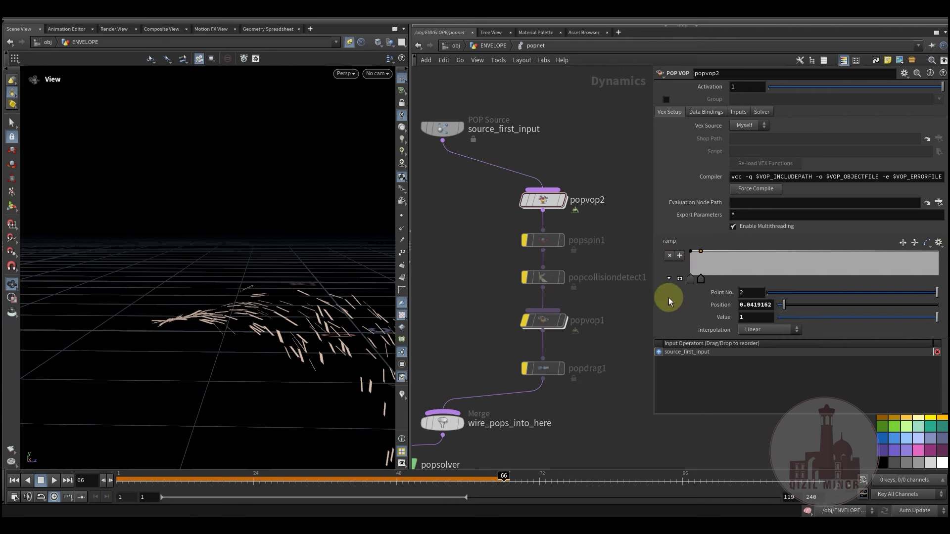
{"action": "left_click_drag", "start_coordinate": [131, 486], "coordinate": [301, 478]}
{"action": "left_click_drag", "start_coordinate": [702, 251], "coordinate": [709, 286]}
{"action": "left_click_drag", "start_coordinate": [287, 482], "coordinate": [527, 482]}
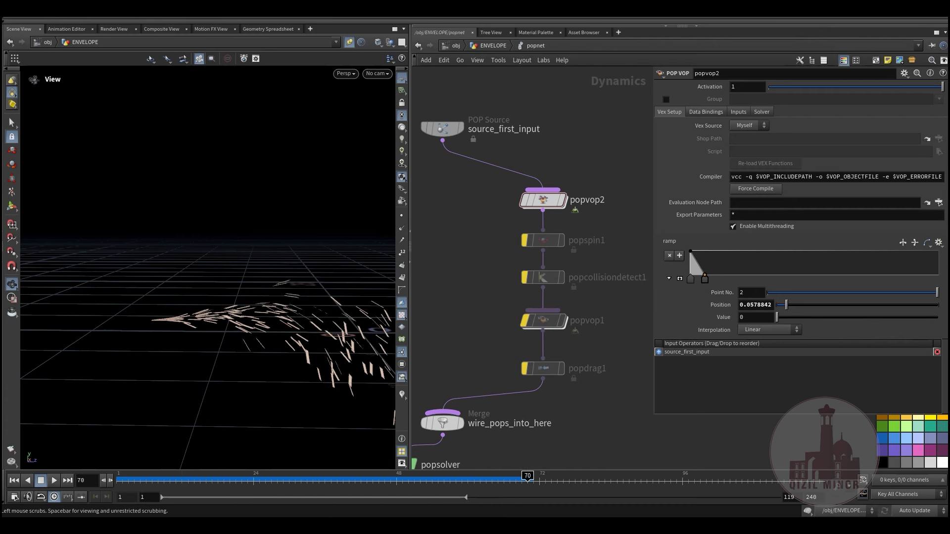
- Re-enable popspin1, show its parameters and return the simulation to frame 1
{"action": "mouse_move", "coordinate": [542, 244]}
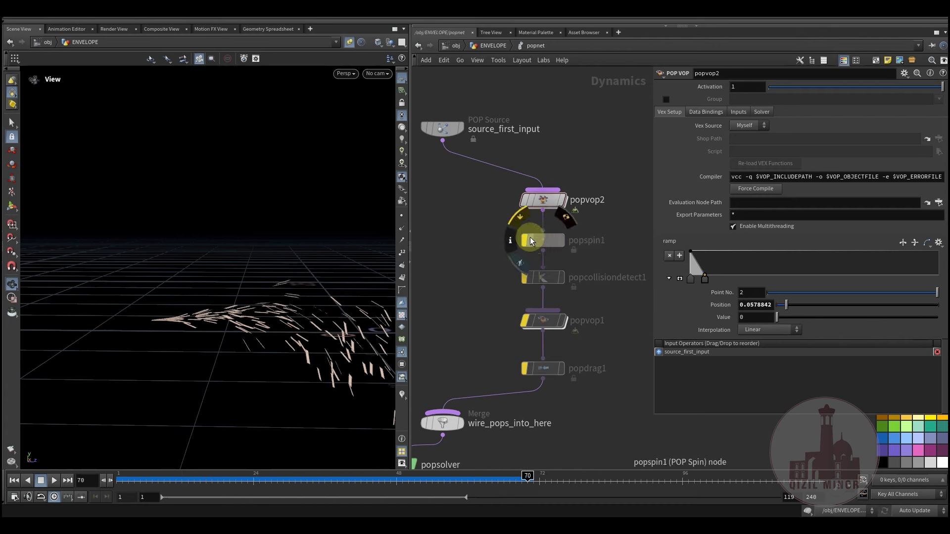
{"action": "left_click", "coordinate": [521, 218]}
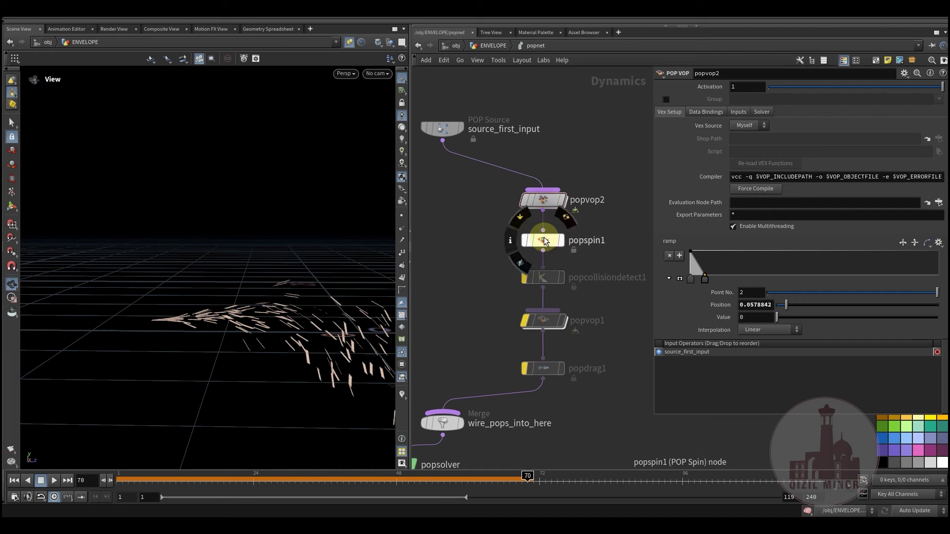
{"action": "left_click", "coordinate": [544, 238]}
{"action": "left_click_drag", "start_coordinate": [284, 265], "coordinate": [268, 341]}
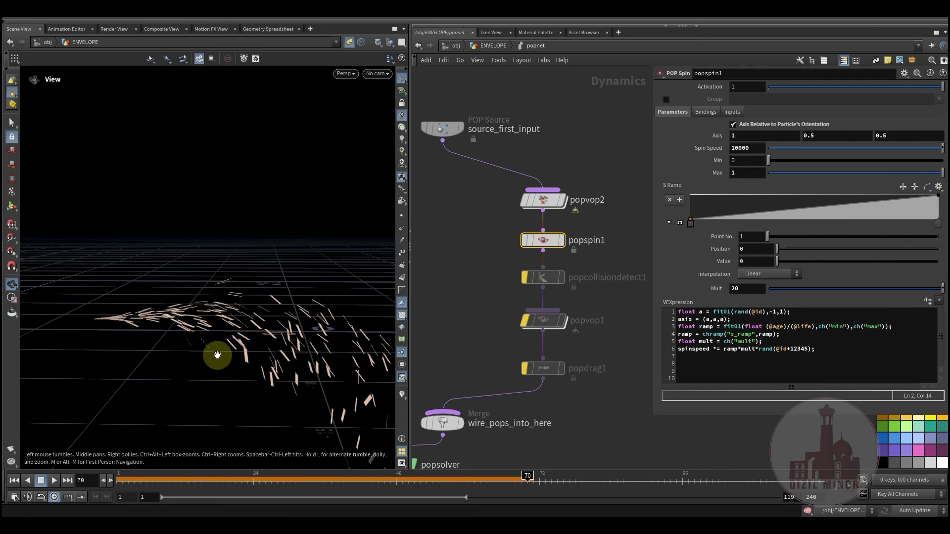
{"action": "left_click", "coordinate": [129, 481]}
{"action": "left_click", "coordinate": [296, 295]}
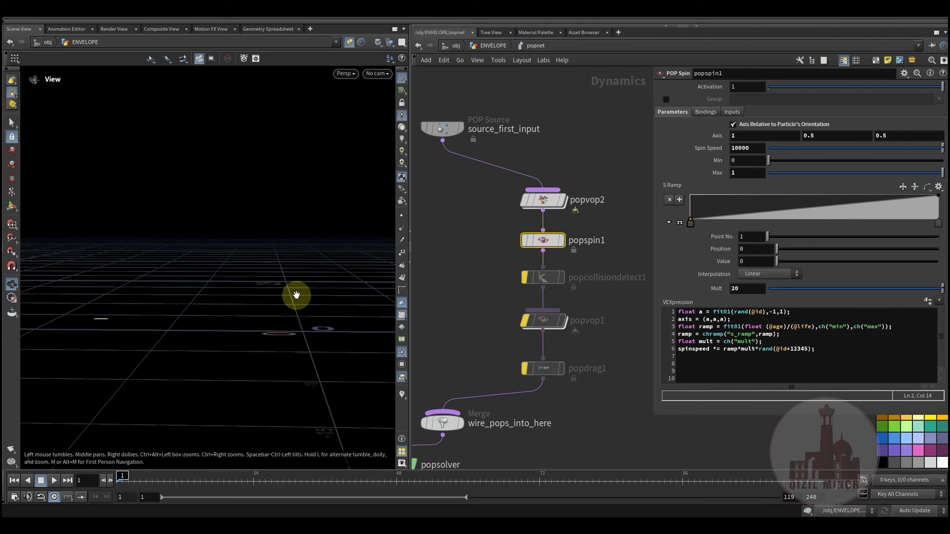
- Open popvop2's VEX network and examine how vectohvec1 and bind1 are mixed into the orient export of bind2
{"action": "double_click", "coordinate": [544, 198]}
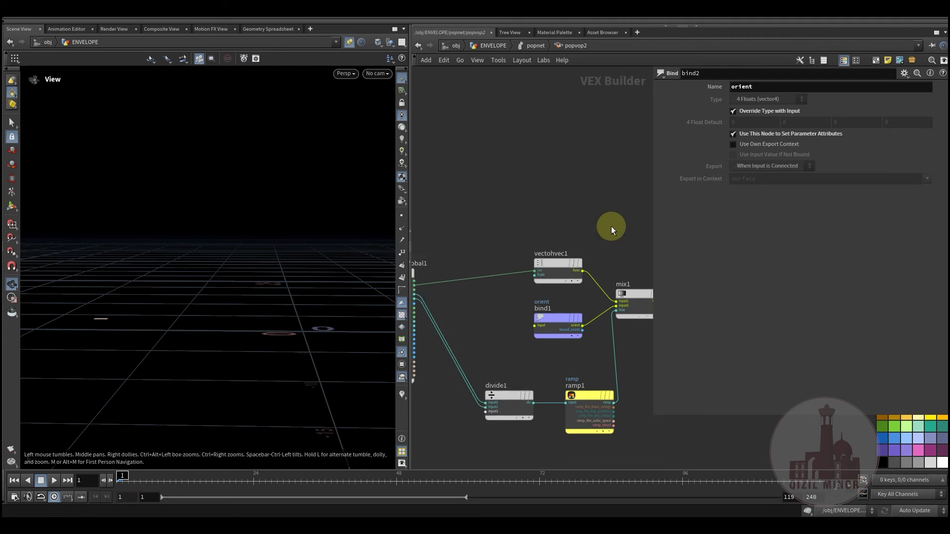
{"action": "scroll", "coordinate": [495, 223], "scroll_direction": "down", "scroll_amount": 2}
{"action": "left_click", "coordinate": [545, 252]}
{"action": "middle_click_drag", "start_coordinate": [606, 231], "coordinate": [567, 225]}
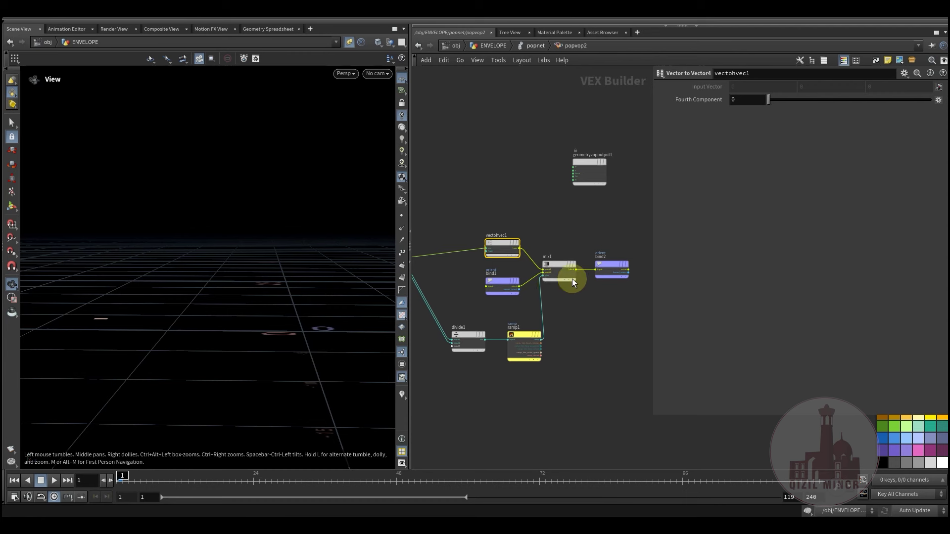
{"action": "left_click_drag", "start_coordinate": [494, 295], "coordinate": [548, 297]}
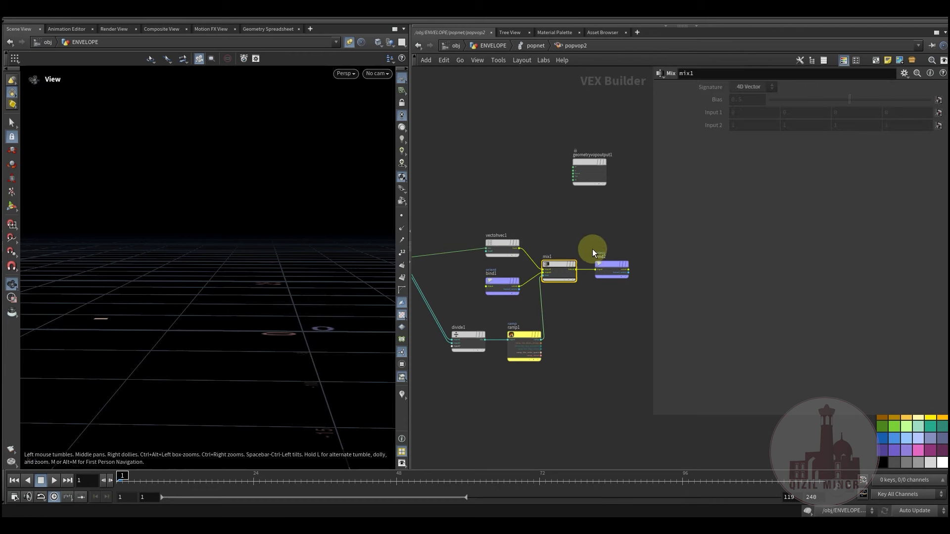
{"action": "left_click_drag", "start_coordinate": [625, 307], "coordinate": [625, 307]}
- Examine how age divided by life passes through divide1 and ramp1 to drive the bias of mix1
{"action": "middle_click_drag", "start_coordinate": [566, 320], "coordinate": [621, 308]}
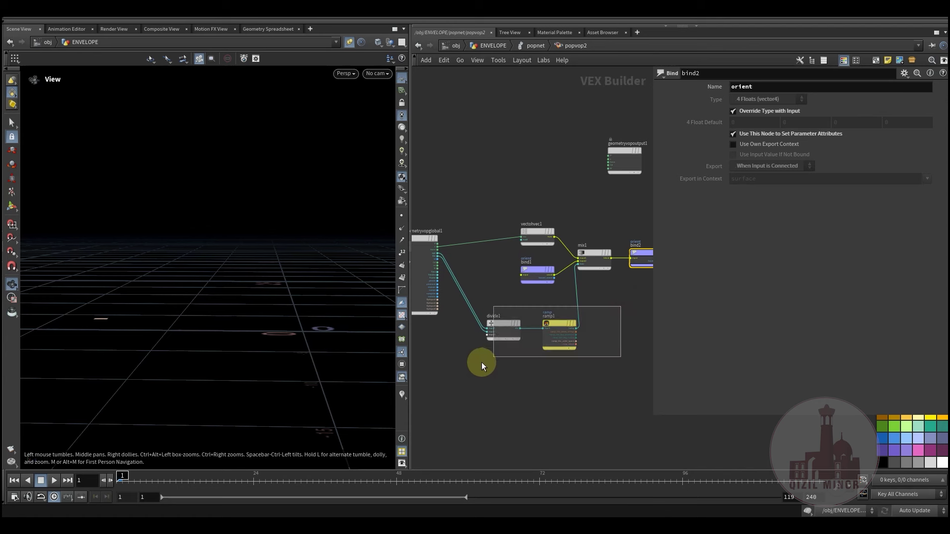
{"action": "left_click_drag", "start_coordinate": [482, 363], "coordinate": [482, 363]}
{"action": "middle_click_drag", "start_coordinate": [473, 284], "coordinate": [514, 283]}
{"action": "scroll", "coordinate": [547, 273], "scroll_direction": "up", "scroll_amount": 3}
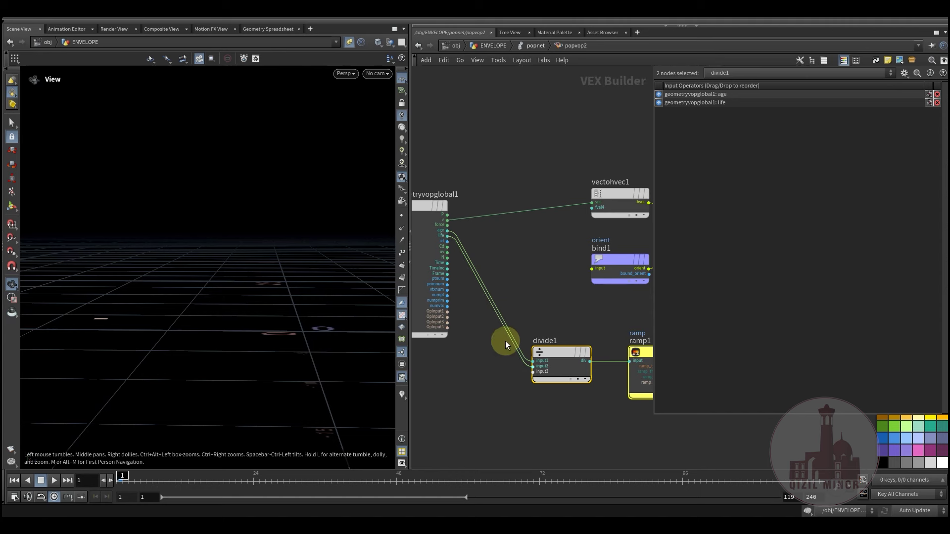
{"action": "middle_click_drag", "start_coordinate": [548, 310], "coordinate": [488, 334]}
{"action": "scroll", "coordinate": [489, 349], "scroll_direction": "down", "scroll_amount": 2}
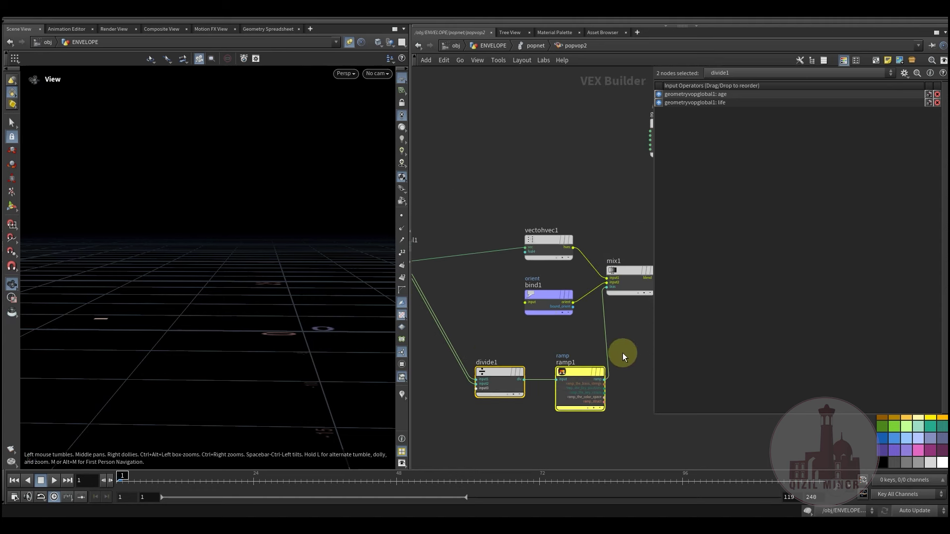
{"action": "left_click_drag", "start_coordinate": [572, 412], "coordinate": [574, 411]}
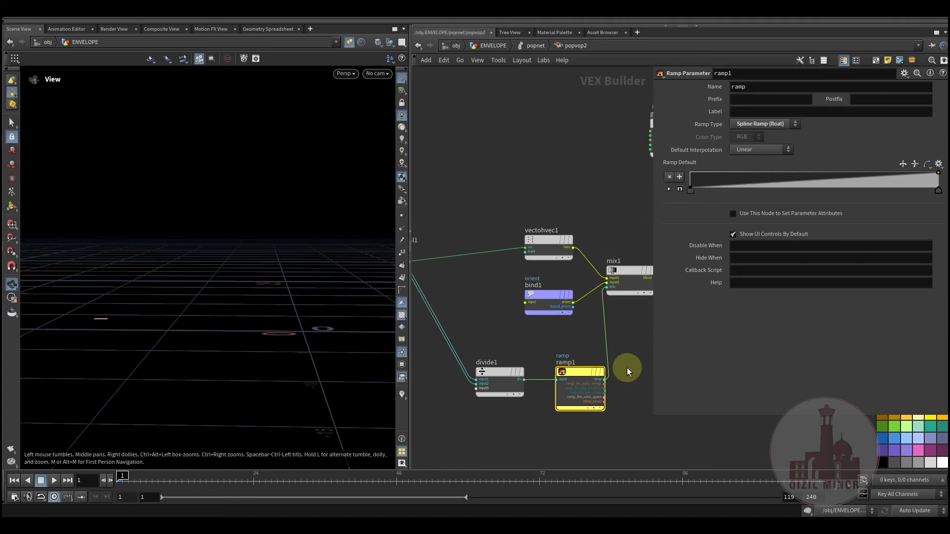
- Return to popnet, select popspin1, and scrub to frame 36 to view the envelopes spinning
{"action": "left_click", "coordinate": [531, 47]}
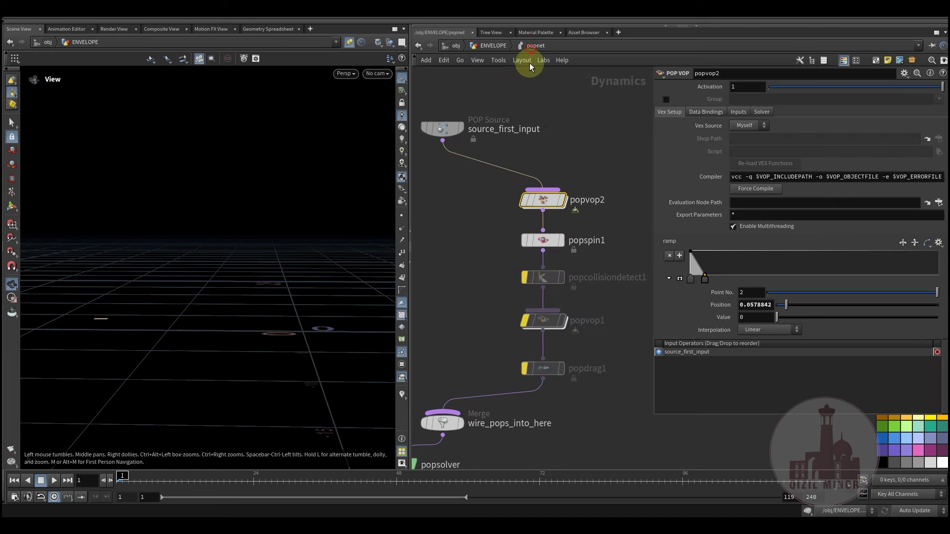
{"action": "left_click", "coordinate": [545, 240]}
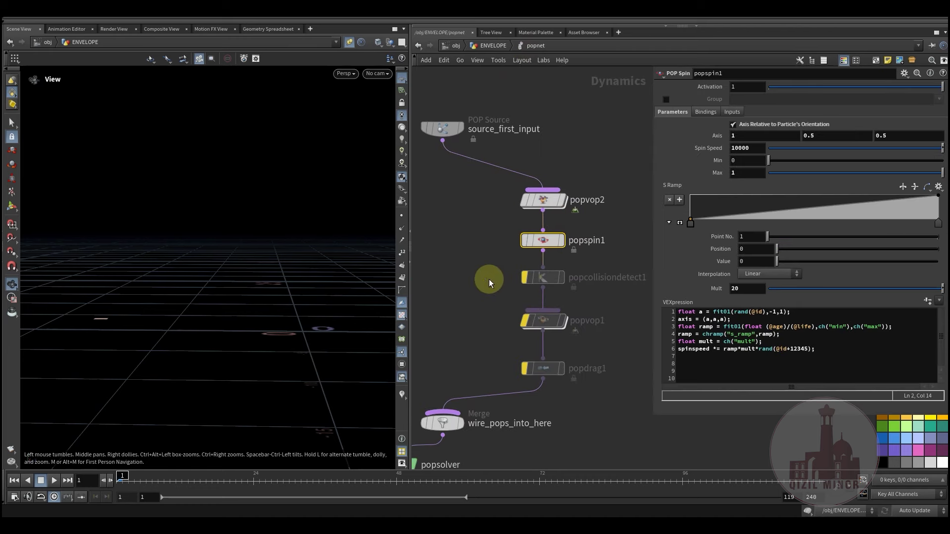
{"action": "middle_click_drag", "start_coordinate": [489, 279], "coordinate": [494, 289]}
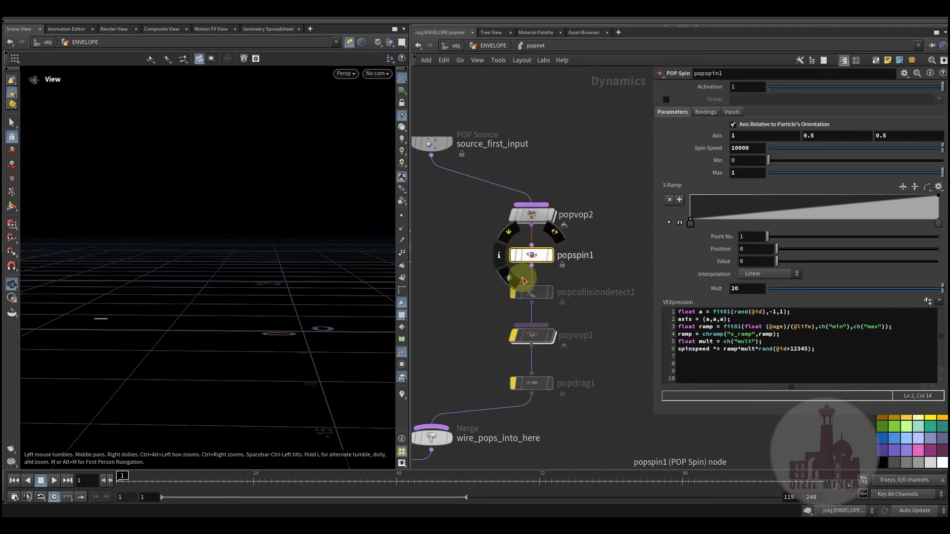
{"action": "left_click_drag", "start_coordinate": [123, 477], "coordinate": [329, 479]}
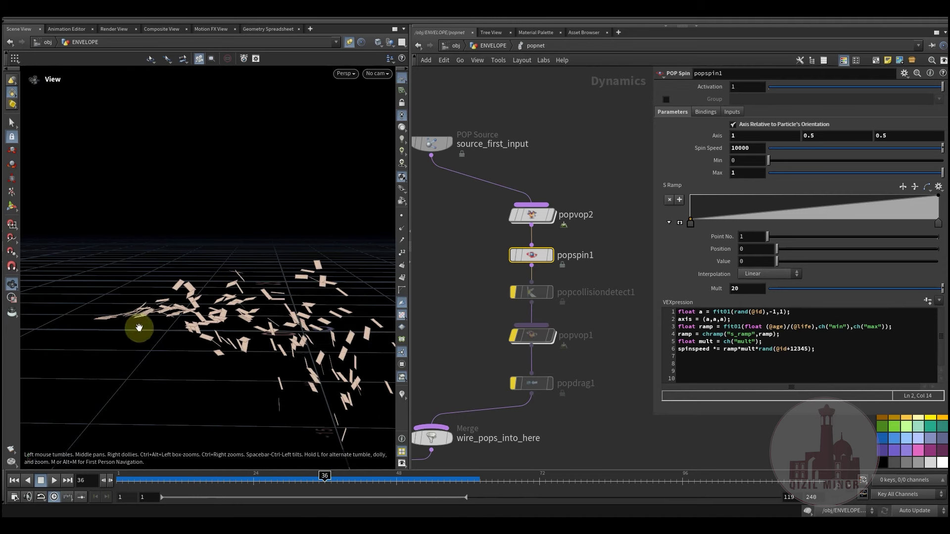
{"action": "left_click_drag", "start_coordinate": [156, 335], "coordinate": [159, 335]}
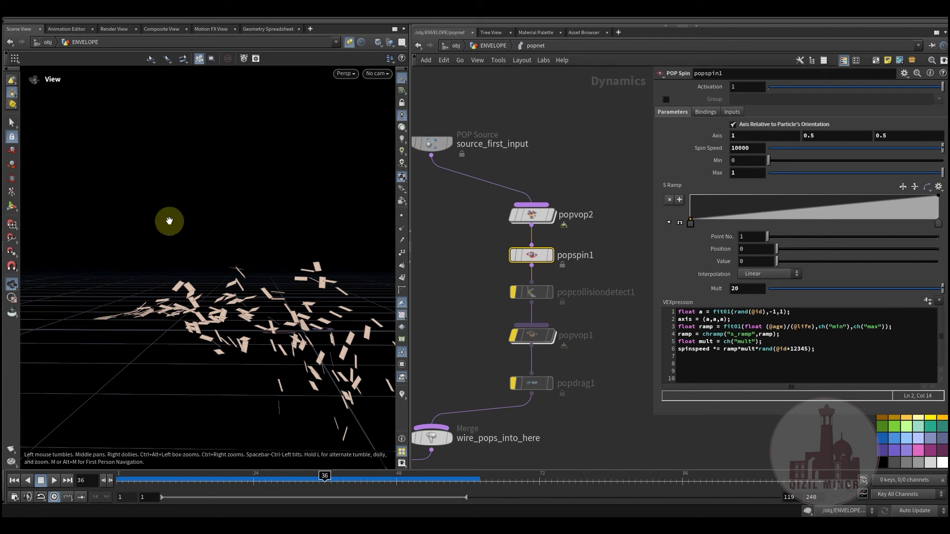
- Scrub the simulation repeatedly up to frame 43, examining the spinning envelopes from several angles
{"action": "left_click_drag", "start_coordinate": [203, 482], "coordinate": [324, 480]}
{"action": "left_click_drag", "start_coordinate": [136, 482], "coordinate": [283, 480]}
{"action": "left_click_drag", "start_coordinate": [95, 322], "coordinate": [208, 428]}
{"action": "left_click_drag", "start_coordinate": [160, 487], "coordinate": [289, 480]}
{"action": "left_click_drag", "start_coordinate": [270, 366], "coordinate": [223, 396]}
{"action": "left_click_drag", "start_coordinate": [144, 472], "coordinate": [378, 480]}
{"action": "left_click_drag", "start_coordinate": [223, 335], "coordinate": [223, 335]}
{"action": "left_click_drag", "start_coordinate": [176, 478], "coordinate": [367, 480]}
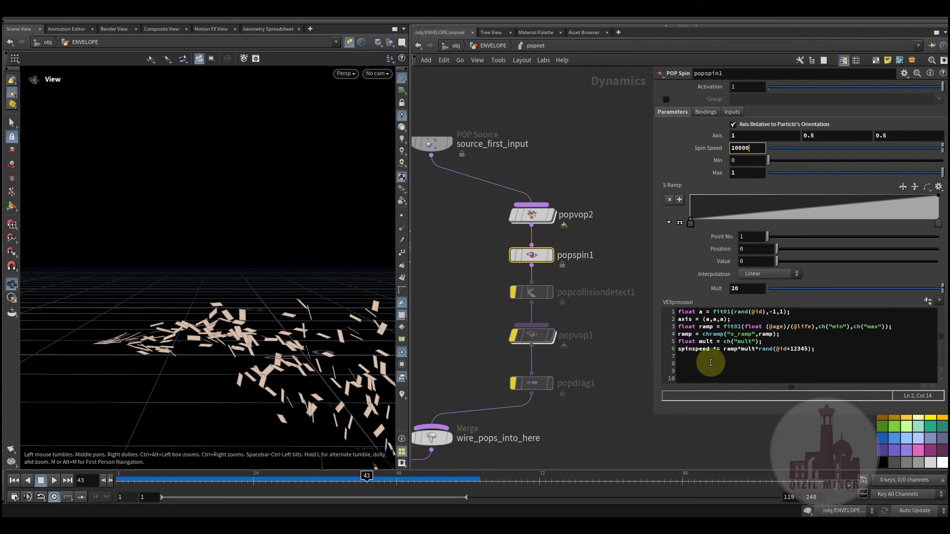
- Highlight the first two lines of popspin1's VEXpression to review how the spin axis is randomized per particle id
{"action": "left_click", "coordinate": [736, 370]}
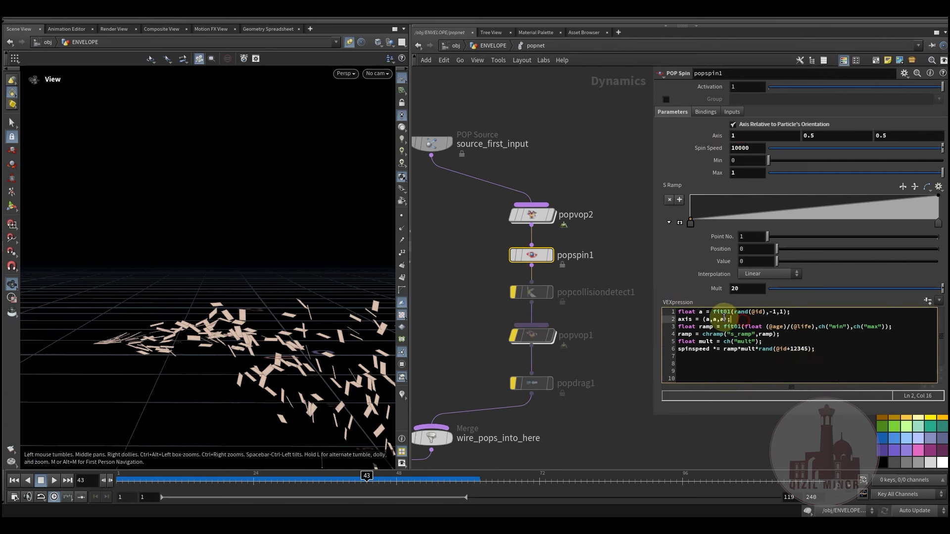
{"action": "left_click_drag", "start_coordinate": [724, 318], "coordinate": [672, 311]}
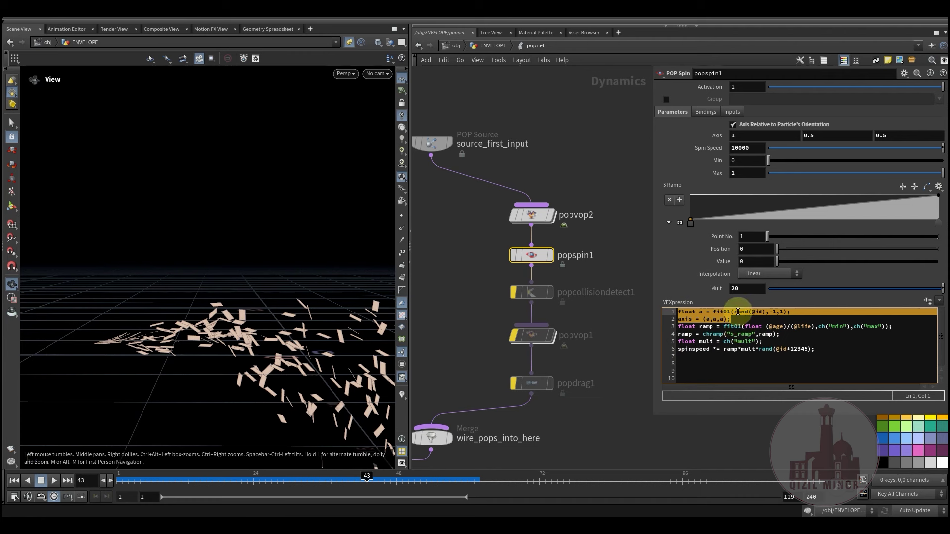
{"action": "left_click", "coordinate": [821, 362]}
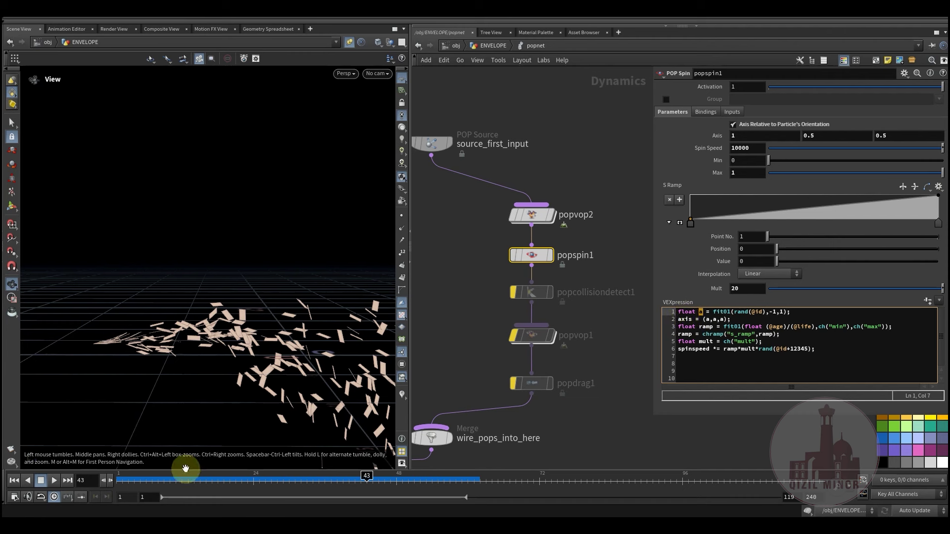
- Scrub to frame 21, inspect the envelopes' rotation close up, and return to the axis line of popspin1's VEXpression
{"action": "left_click_drag", "start_coordinate": [182, 481], "coordinate": [124, 478]}
{"action": "left_click_drag", "start_coordinate": [191, 481], "coordinate": [235, 480]}
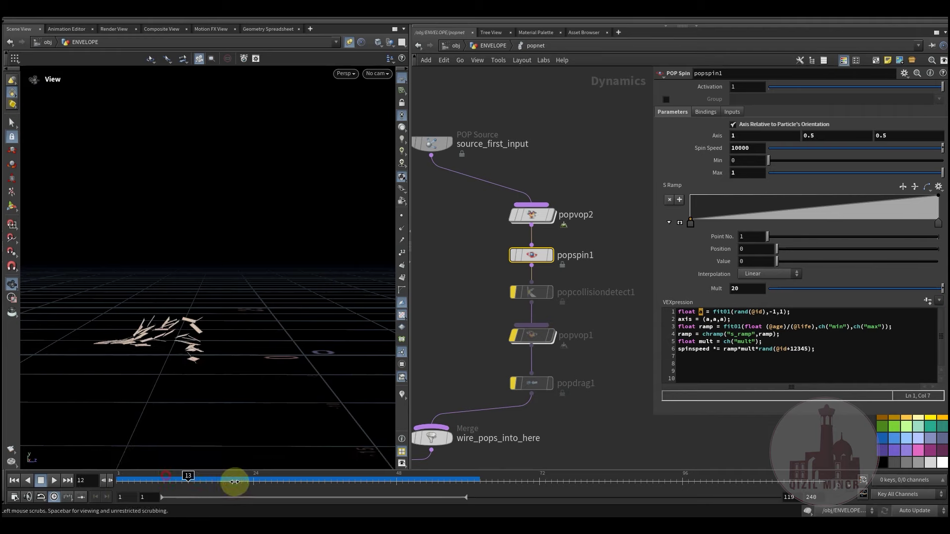
{"action": "left_click_drag", "start_coordinate": [206, 353], "coordinate": [159, 356]}
{"action": "right_click_drag", "start_coordinate": [159, 356], "coordinate": [301, 329]}
{"action": "middle_click_drag", "start_coordinate": [302, 328], "coordinate": [115, 312]}
{"action": "right_click_drag", "start_coordinate": [114, 312], "coordinate": [173, 316]}
{"action": "left_click", "coordinate": [740, 321]}
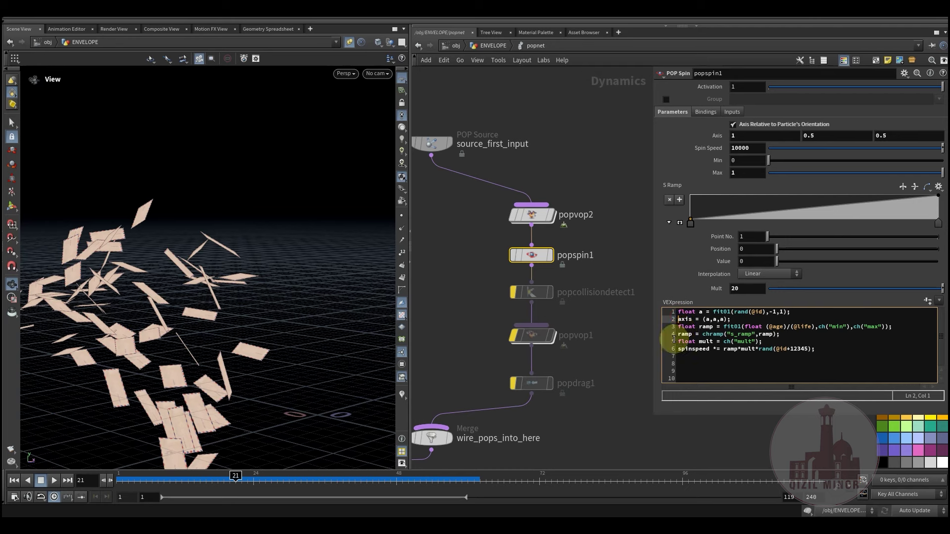
- Comment out the axis line in popspin1's VEXpression and scrub up to frame 40 to compare the envelopes' spin
{"action": "left_click", "coordinate": [561, 424]}
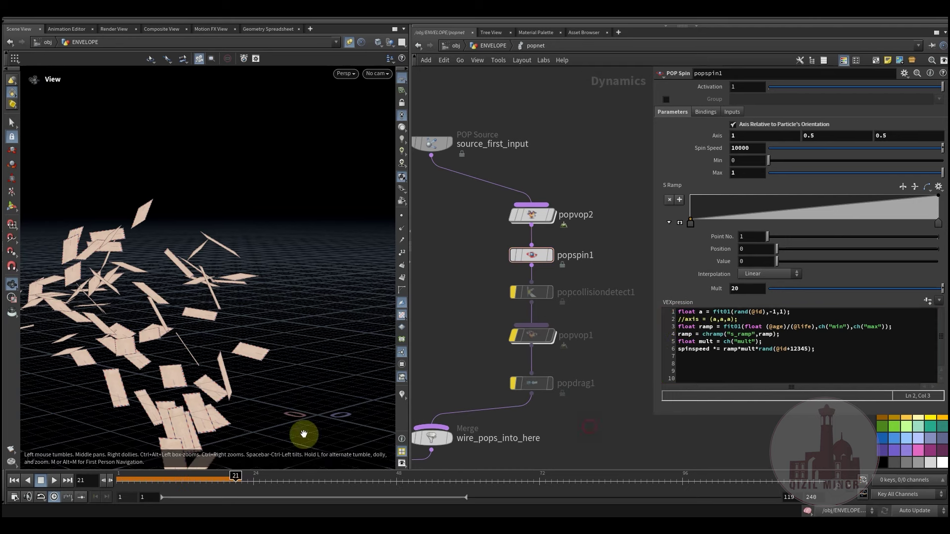
{"action": "left_click_drag", "start_coordinate": [154, 482], "coordinate": [207, 498]}
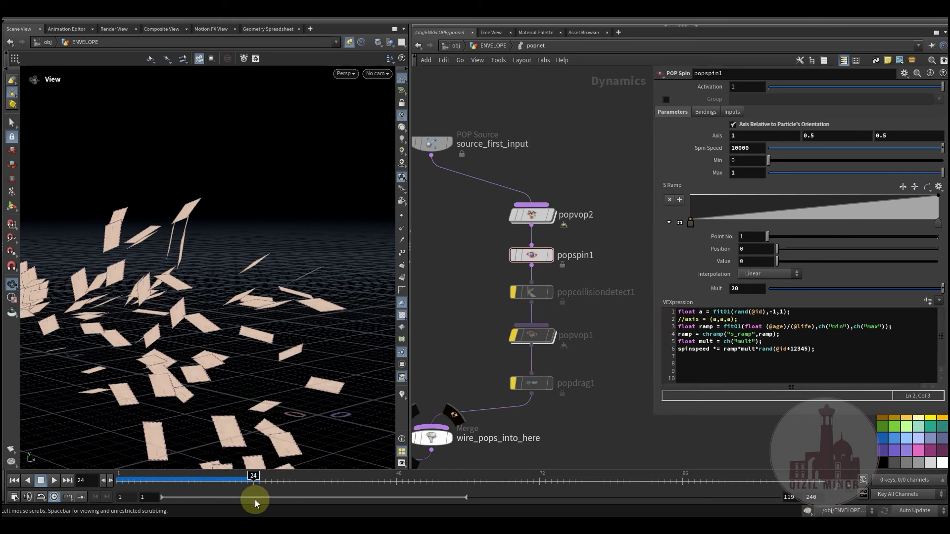
{"action": "left_click_drag", "start_coordinate": [230, 350], "coordinate": [222, 411]}
{"action": "left_click_drag", "start_coordinate": [183, 479], "coordinate": [277, 479]}
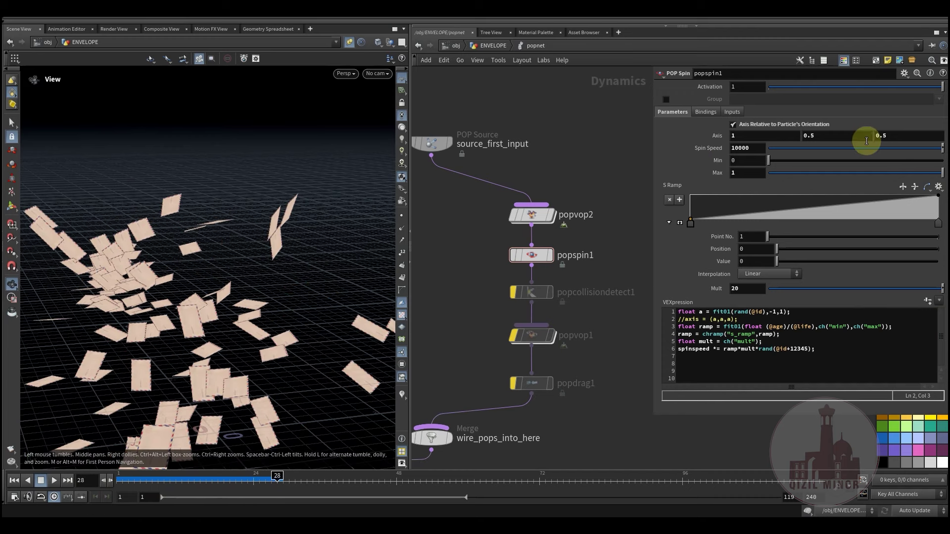
{"action": "left_click_drag", "start_coordinate": [159, 283], "coordinate": [159, 435]}
{"action": "left_click_drag", "start_coordinate": [143, 483], "coordinate": [349, 476]}
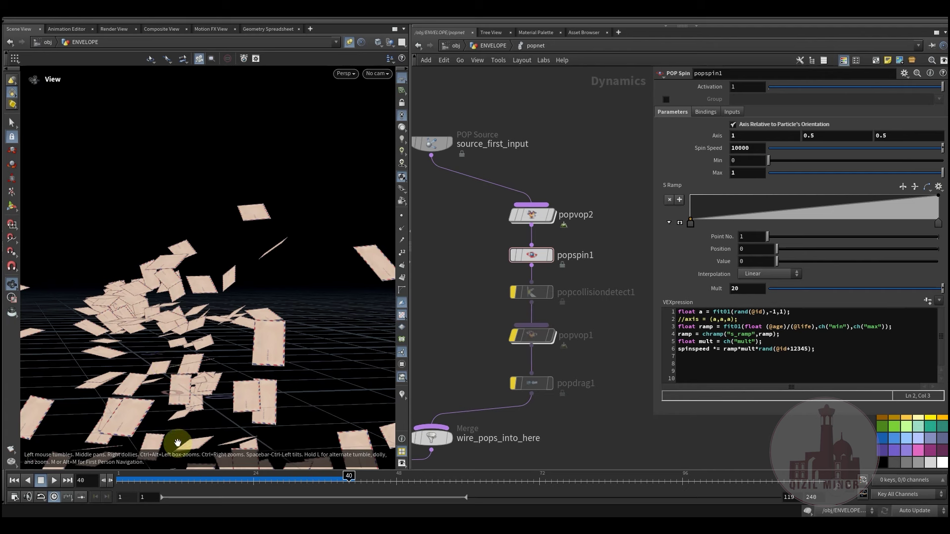
- Reactivate the axis line in popspin1's VEXpression and scrub up to frame 45 to view the randomized spin
{"action": "left_click_drag", "start_coordinate": [140, 480], "coordinate": [224, 483]}
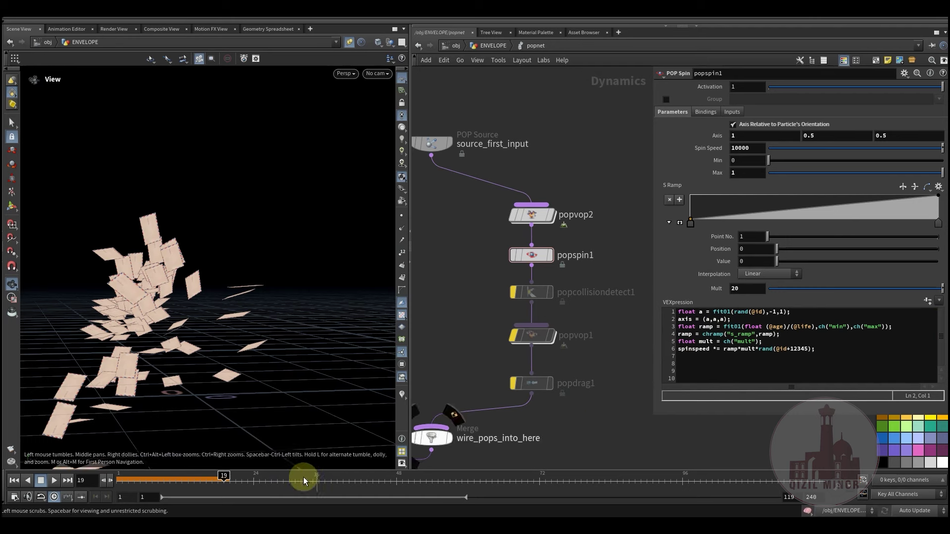
{"action": "left_click_drag", "start_coordinate": [174, 481], "coordinate": [283, 517]}
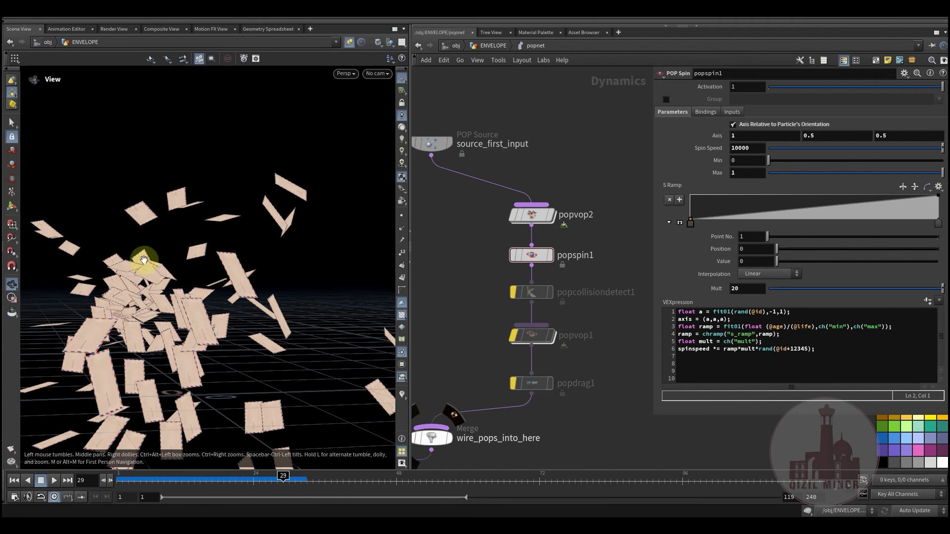
{"action": "left_click_drag", "start_coordinate": [143, 481], "coordinate": [378, 505]}
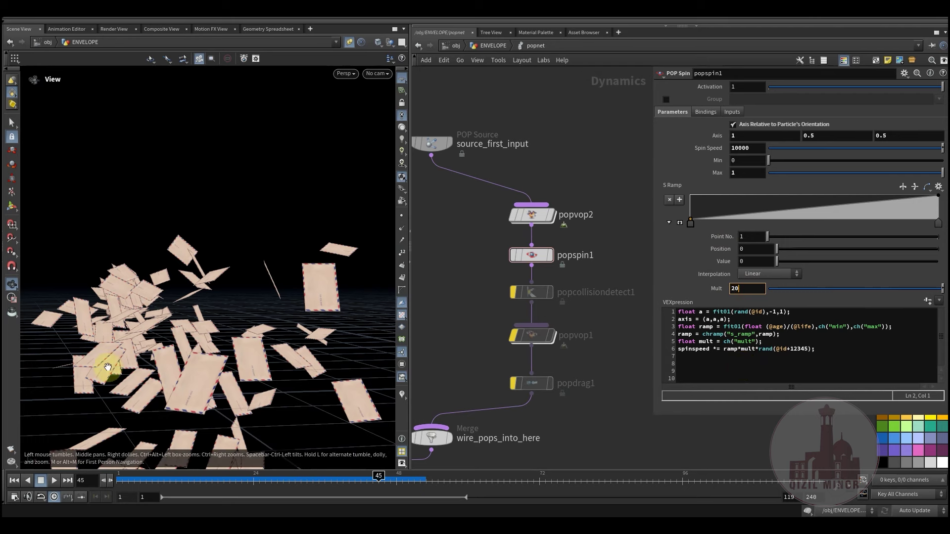
{"action": "left_click_drag", "start_coordinate": [158, 322], "coordinate": [230, 327]}
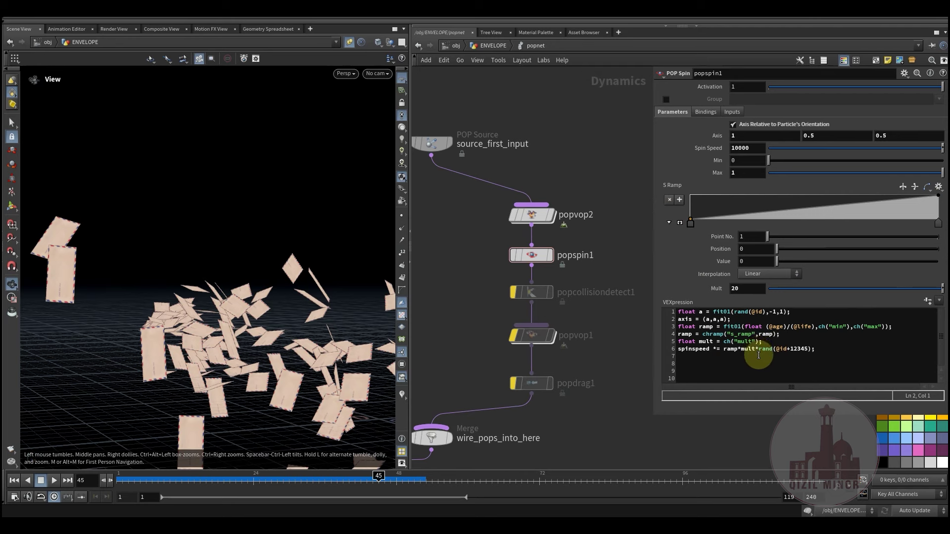
- Scrub the simulation repeatedly, ending at frame 27, while examining the spinning envelopes from closer and farther viewpoints
{"action": "mouse_move", "coordinate": [226, 389]}
{"action": "left_mouse_down"}
{"action": "mouse_move", "coordinate": [254, 335]}
{"action": "mouse_move", "coordinate": [289, 333]}
{"action": "mouse_move", "coordinate": [180, 339]}
{"action": "mouse_move", "coordinate": [229, 336]}
{"action": "mouse_move", "coordinate": [227, 381]}
{"action": "left_mouse_up"}
{"action": "left_click_drag", "start_coordinate": [177, 488], "coordinate": [339, 483]}
{"action": "left_click_drag", "start_coordinate": [236, 354], "coordinate": [343, 479]}
{"action": "left_click_drag", "start_coordinate": [317, 378], "coordinate": [433, 477]}
{"action": "mouse_move", "coordinate": [350, 464]}
{"action": "left_mouse_down"}
{"action": "mouse_move", "coordinate": [272, 458]}
{"action": "mouse_move", "coordinate": [333, 462]}
{"action": "left_mouse_up"}
{"action": "left_click_drag", "start_coordinate": [317, 411], "coordinate": [208, 445]}
{"action": "left_click_drag", "start_coordinate": [170, 480], "coordinate": [271, 476]}
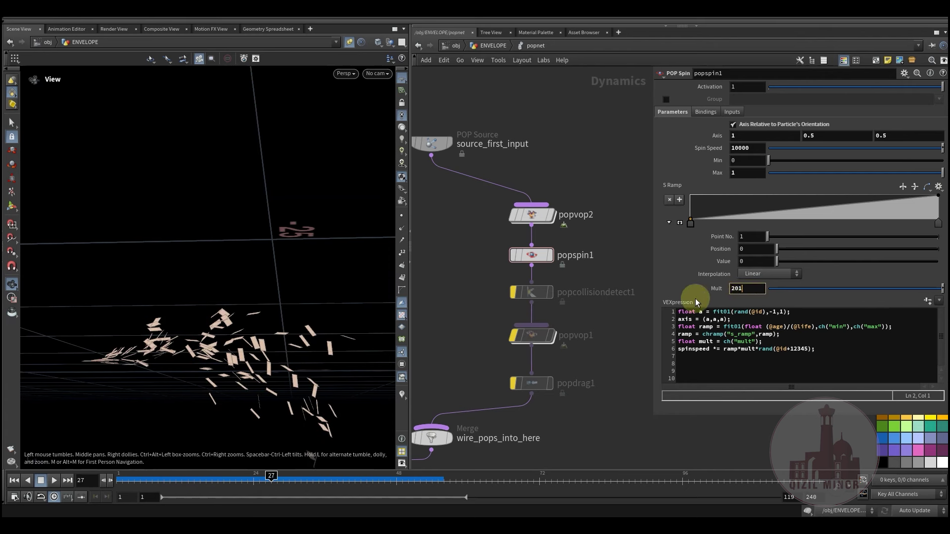
- Try popspin1's Mult at 201 and 2011, scrubbing up to frame 45 to judge the spin
{"action": "left_click_drag", "start_coordinate": [229, 484], "coordinate": [295, 490]}
{"action": "left_click_drag", "start_coordinate": [237, 416], "coordinate": [255, 388]}
{"action": "left_click_drag", "start_coordinate": [193, 488], "coordinate": [319, 476]}
{"action": "left_click", "coordinate": [752, 289]}
{"action": "type", "text": "1"}
{"action": "key", "text": "Return"}
{"action": "left_click_drag", "start_coordinate": [186, 479], "coordinate": [379, 451]}
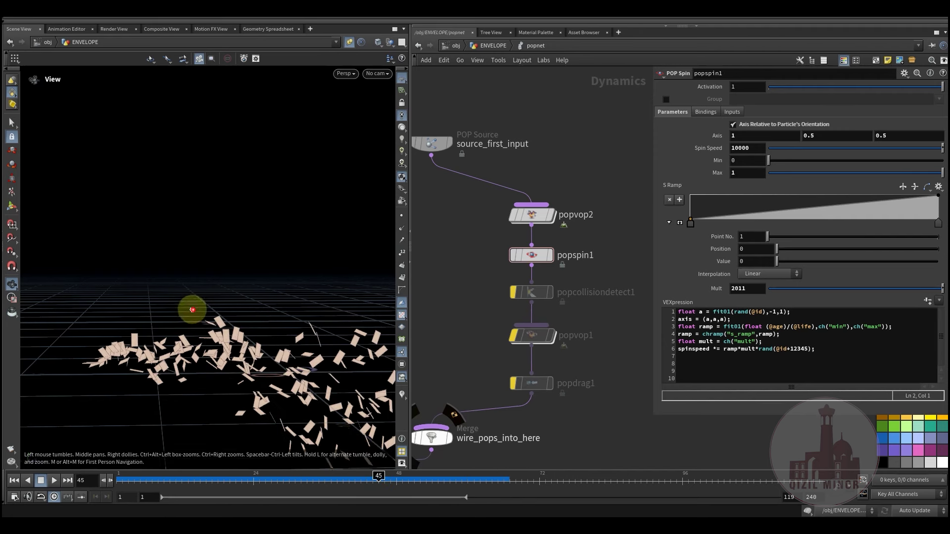
{"action": "left_click_drag", "start_coordinate": [191, 308], "coordinate": [200, 290]}
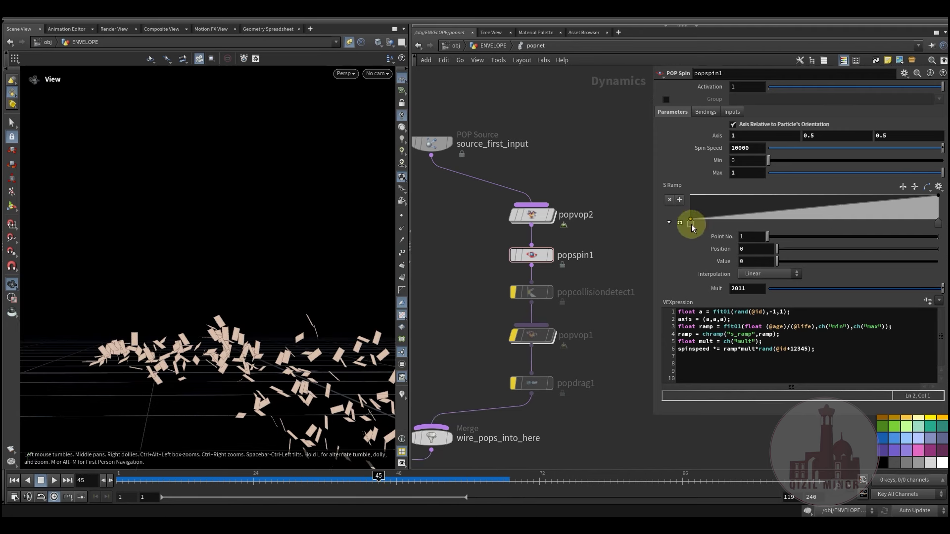
- Move the first point of popspin1's S Ramp to position 0.754491 and scrub from frame 1 to test a delayed spin
{"action": "left_click_drag", "start_coordinate": [691, 223], "coordinate": [801, 227]}
{"action": "left_click_drag", "start_coordinate": [878, 225], "coordinate": [879, 224]}
{"action": "left_click_drag", "start_coordinate": [223, 477], "coordinate": [79, 481]}
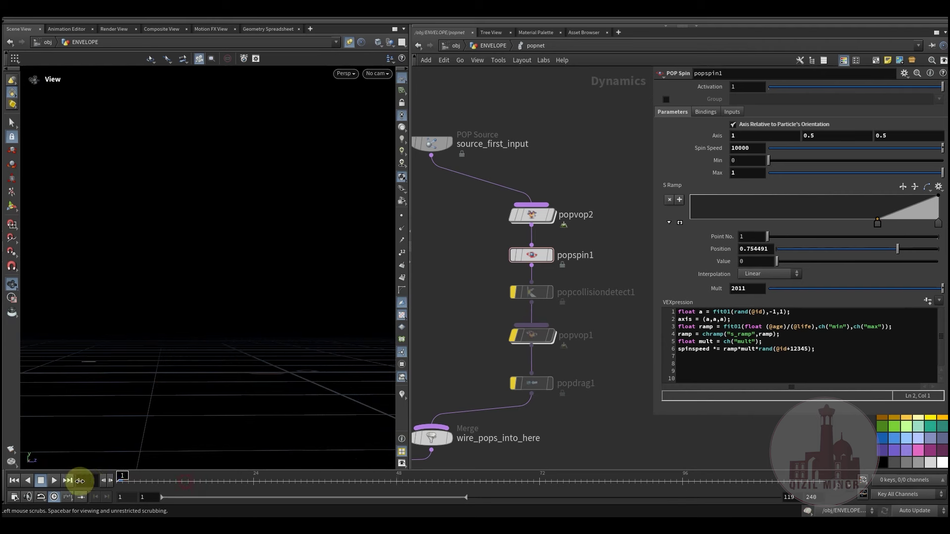
{"action": "left_click_drag", "start_coordinate": [168, 488], "coordinate": [390, 481]}
{"action": "left_click_drag", "start_coordinate": [208, 479], "coordinate": [438, 476]}
{"action": "left_click_drag", "start_coordinate": [341, 458], "coordinate": [366, 452]}
- Test the S Ramp's first point at positions 0.349301 and 0.127745, scrubbing the simulation after each change
{"action": "left_click_drag", "start_coordinate": [876, 227], "coordinate": [777, 225]}
{"action": "left_click_drag", "start_coordinate": [170, 474], "coordinate": [462, 449]}
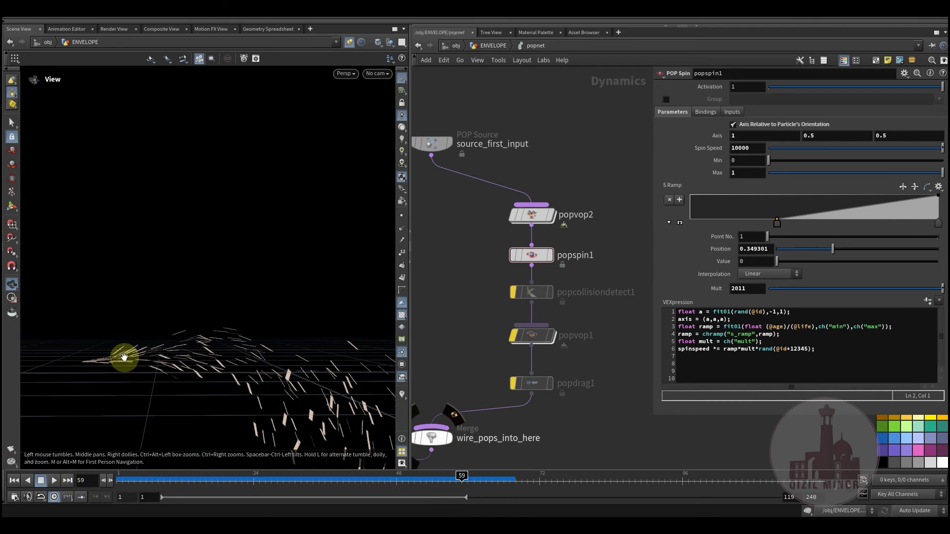
{"action": "left_click_drag", "start_coordinate": [776, 221], "coordinate": [722, 222]}
{"action": "left_click_drag", "start_coordinate": [145, 488], "coordinate": [420, 480]}
{"action": "left_click_drag", "start_coordinate": [331, 388], "coordinate": [279, 365]}
{"action": "left_click_drag", "start_coordinate": [201, 485], "coordinate": [242, 333]}
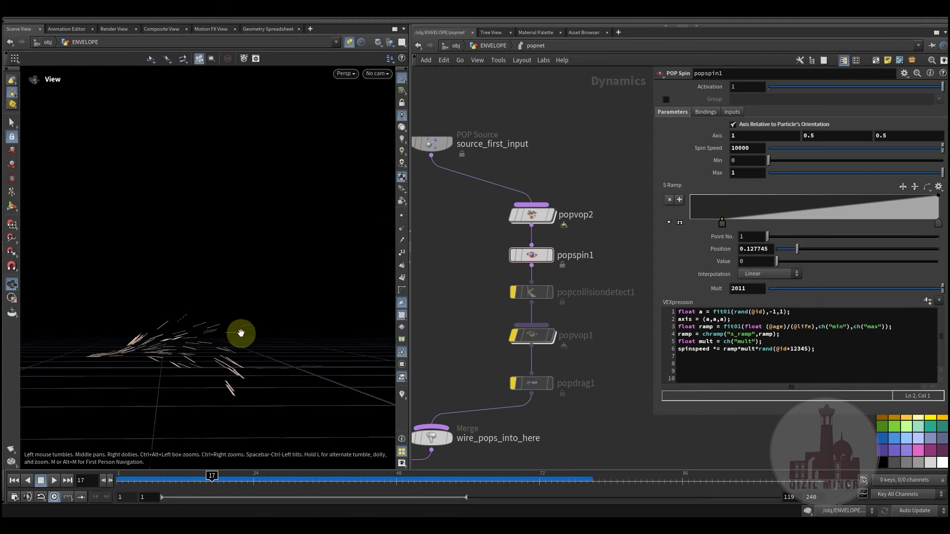
- Move the S Ramp's second point to position 0.185629 and scrub up to frame 48
{"action": "left_click_drag", "start_coordinate": [940, 227], "coordinate": [736, 222]}
{"action": "left_click_drag", "start_coordinate": [269, 478], "coordinate": [363, 467]}
{"action": "left_click_drag", "start_coordinate": [424, 460], "coordinate": [398, 436]}
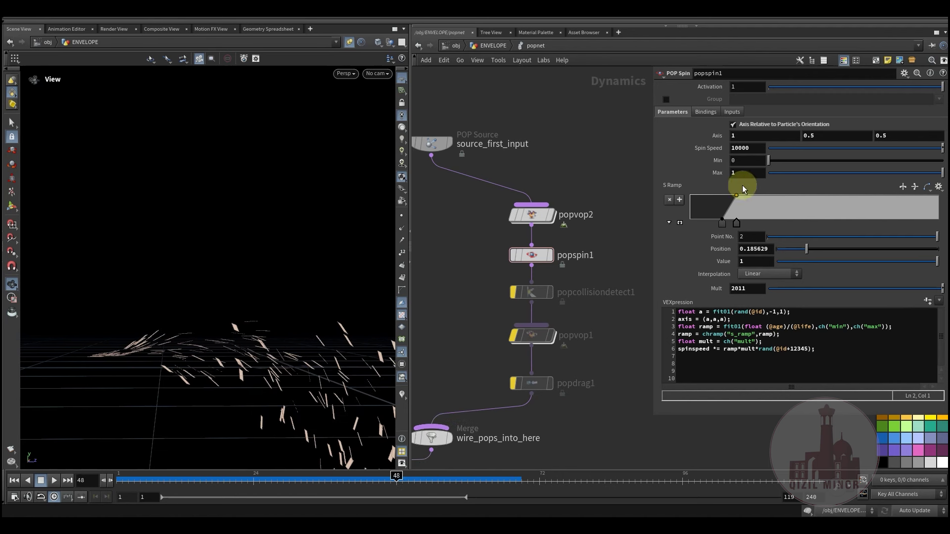
- Test popspin1's Min at 0.244, 0 and 0.007, scrubbing up to frame 64 to check the effect
{"action": "left_click_drag", "start_coordinate": [783, 160], "coordinate": [811, 161]}
{"action": "left_click_drag", "start_coordinate": [201, 476], "coordinate": [188, 491]}
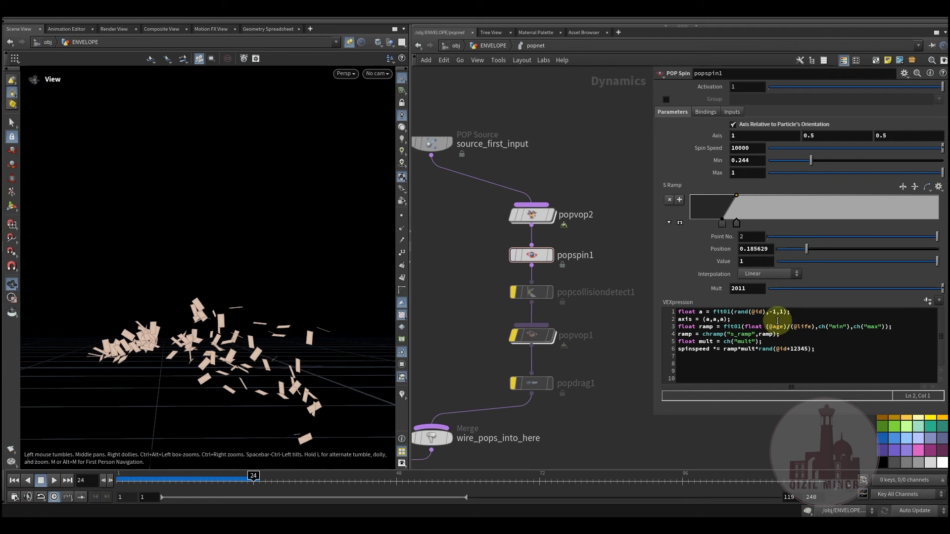
{"action": "left_click_drag", "start_coordinate": [795, 162], "coordinate": [753, 160]}
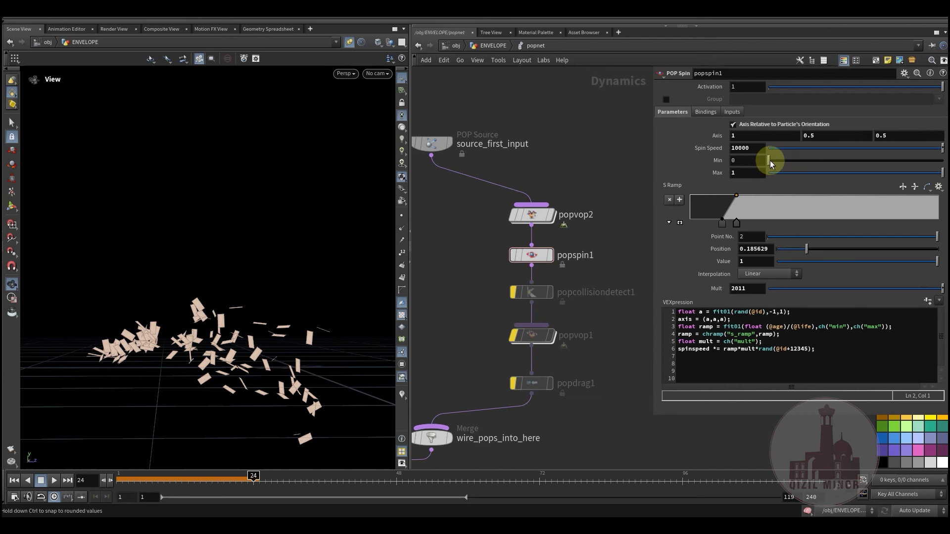
{"action": "middle_click_drag", "start_coordinate": [758, 161], "coordinate": [797, 204]}
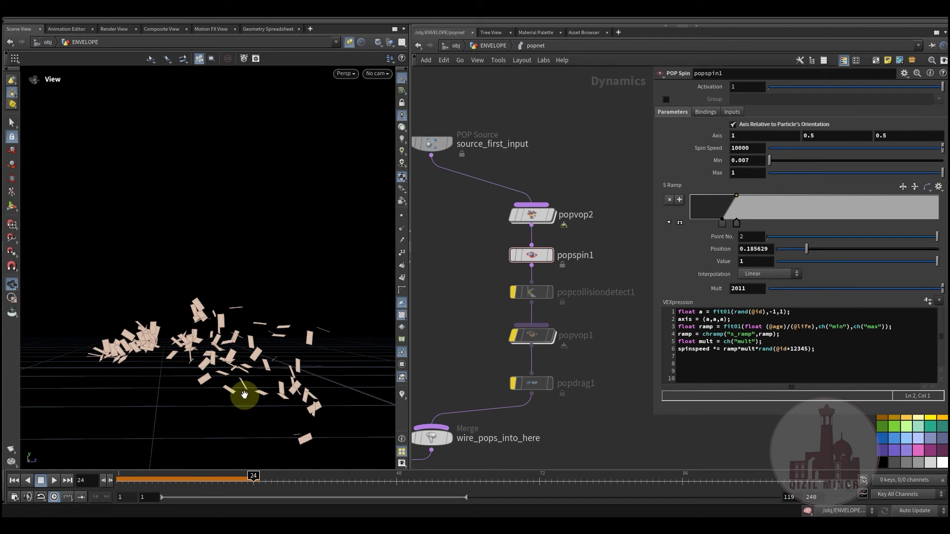
{"action": "left_click_drag", "start_coordinate": [166, 481], "coordinate": [487, 482]}
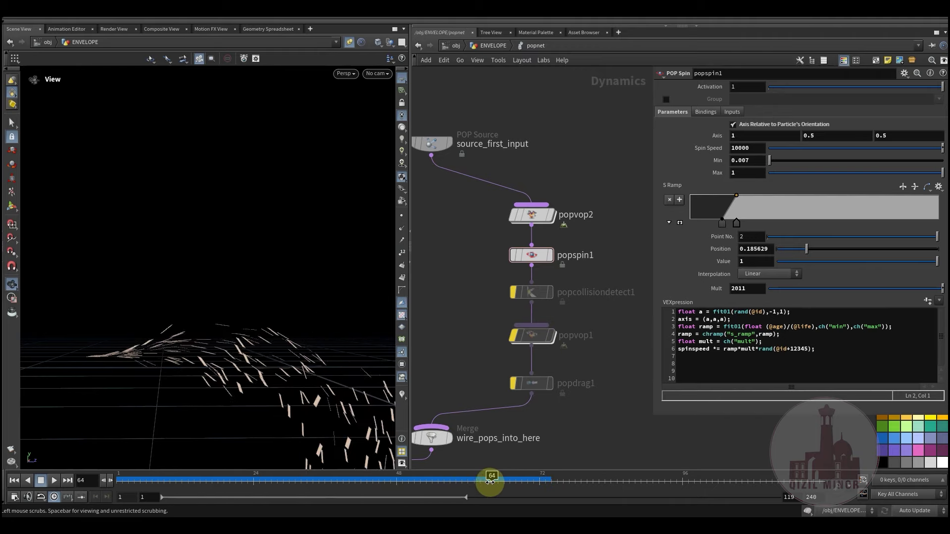
- Set popspin1's Max to 0.298 and the S Ramp's first point to position 0, scrubbing to check each change
{"action": "left_click_drag", "start_coordinate": [826, 177], "coordinate": [819, 176]}
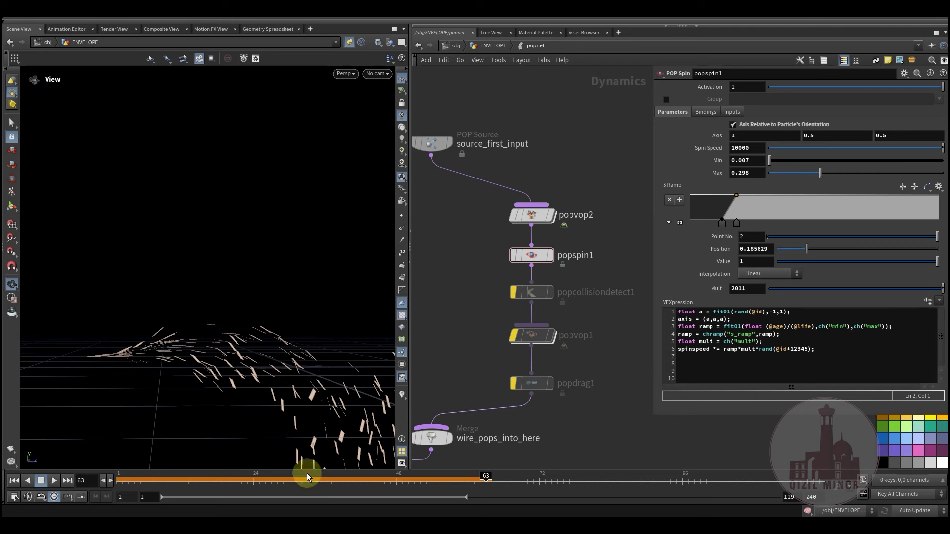
{"action": "left_click_drag", "start_coordinate": [184, 483], "coordinate": [545, 476]}
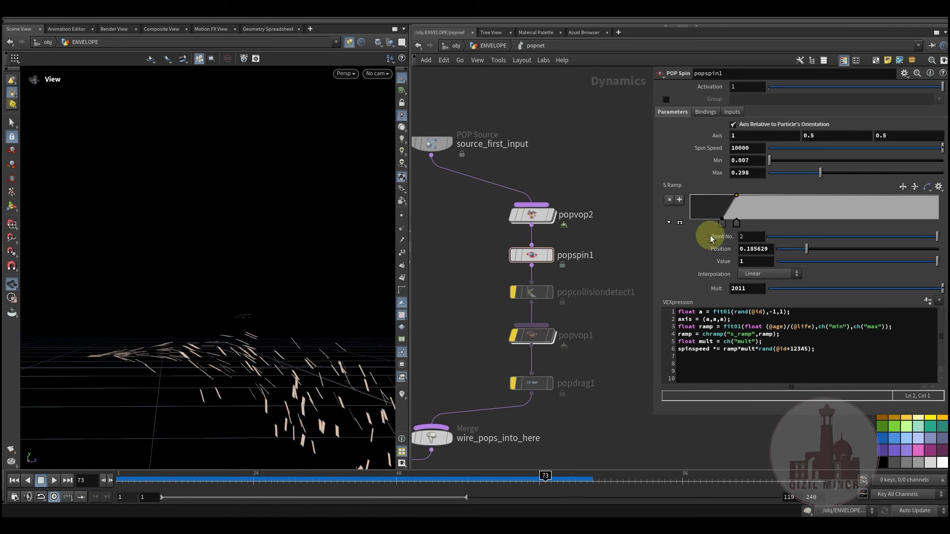
{"action": "left_click_drag", "start_coordinate": [721, 224], "coordinate": [655, 224]}
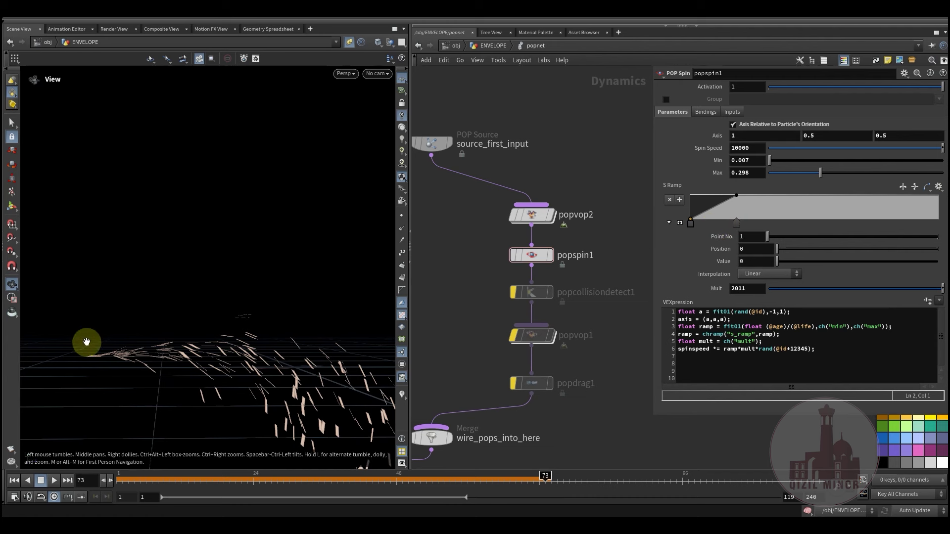
{"action": "left_click_drag", "start_coordinate": [116, 476], "coordinate": [336, 466]}
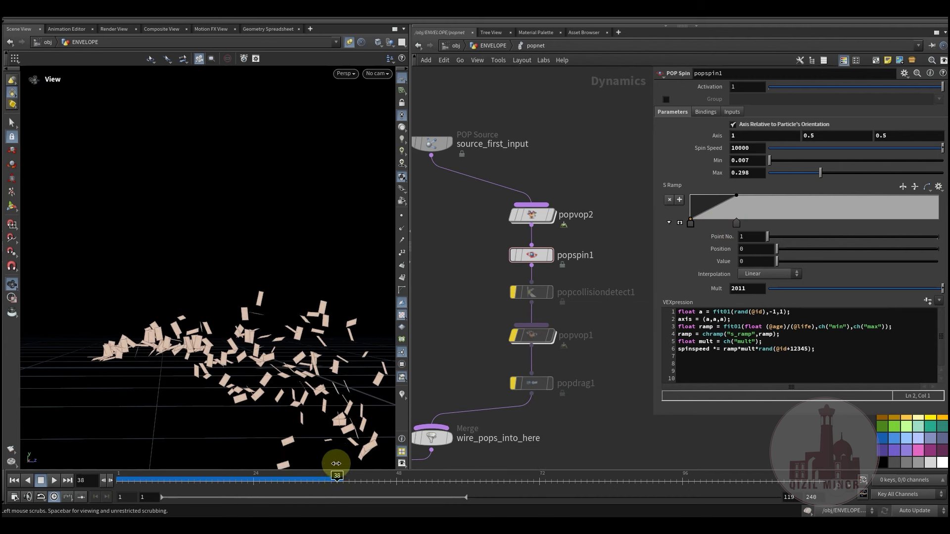
- Reset popspin1's Min to 0, Max to 1 and the S Ramp's second point to position 1, then scrub to frame 22
{"action": "left_click_drag", "start_coordinate": [769, 161], "coordinate": [805, 228]}
{"action": "left_click_drag", "start_coordinate": [821, 173], "coordinate": [877, 174]}
{"action": "left_click_drag", "start_coordinate": [191, 478], "coordinate": [367, 478]}
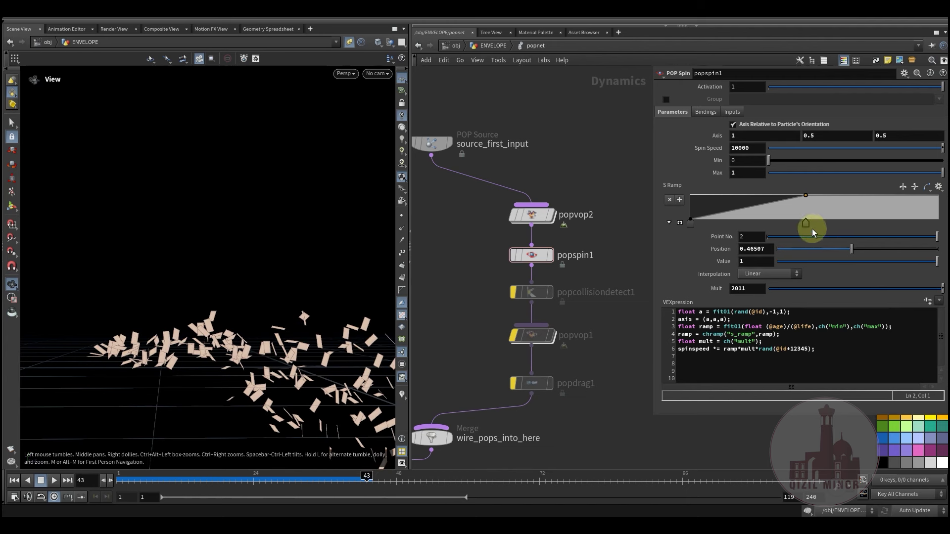
{"action": "left_click_drag", "start_coordinate": [825, 224], "coordinate": [939, 223]}
{"action": "left_click", "coordinate": [128, 478]}
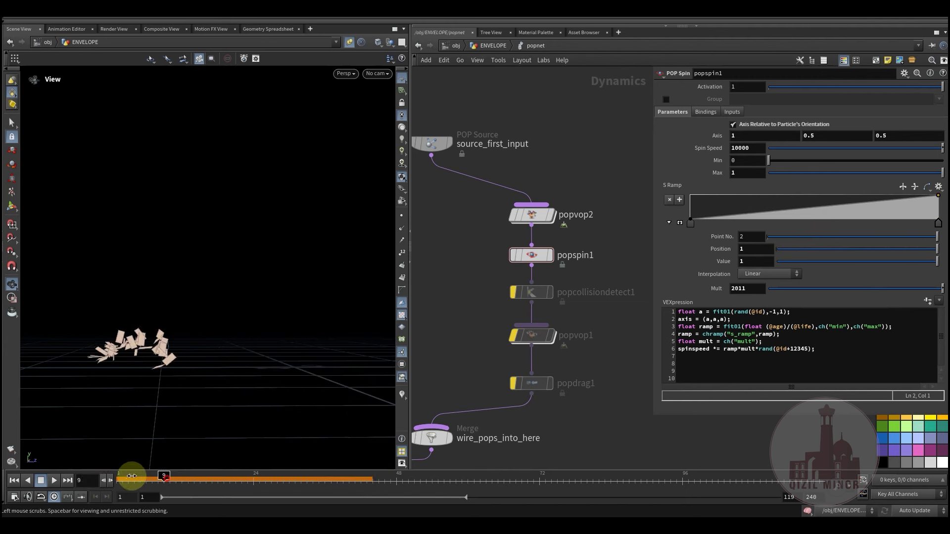
{"action": "left_click_drag", "start_coordinate": [173, 473], "coordinate": [242, 476]}
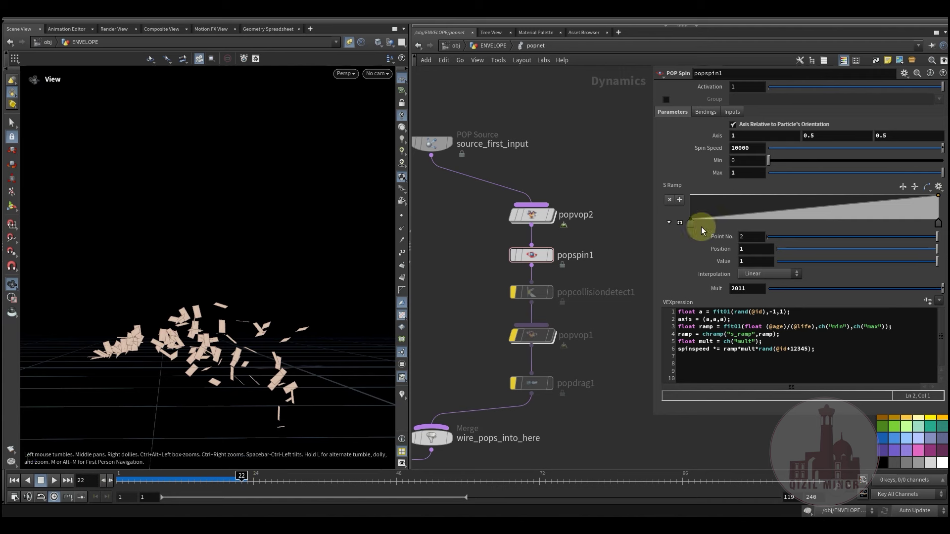
- Restore popspin1's Mult to 20 and the S Ramp's first point to position 0 after trying 0.359281, and scrub to frame 66
{"action": "left_click_drag", "start_coordinate": [691, 224], "coordinate": [779, 224]}
{"action": "left_click_drag", "start_coordinate": [180, 479], "coordinate": [99, 478]}
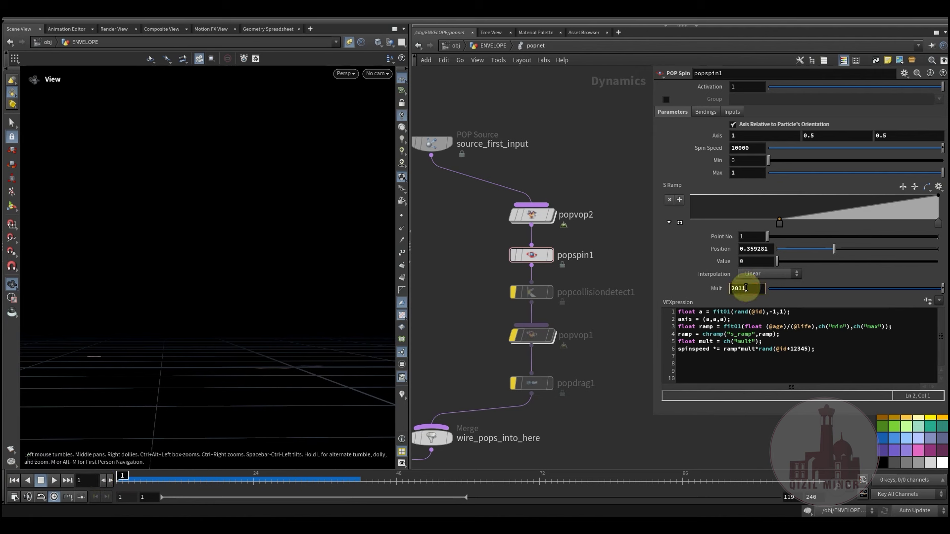
{"action": "double_click", "coordinate": [587, 333]}
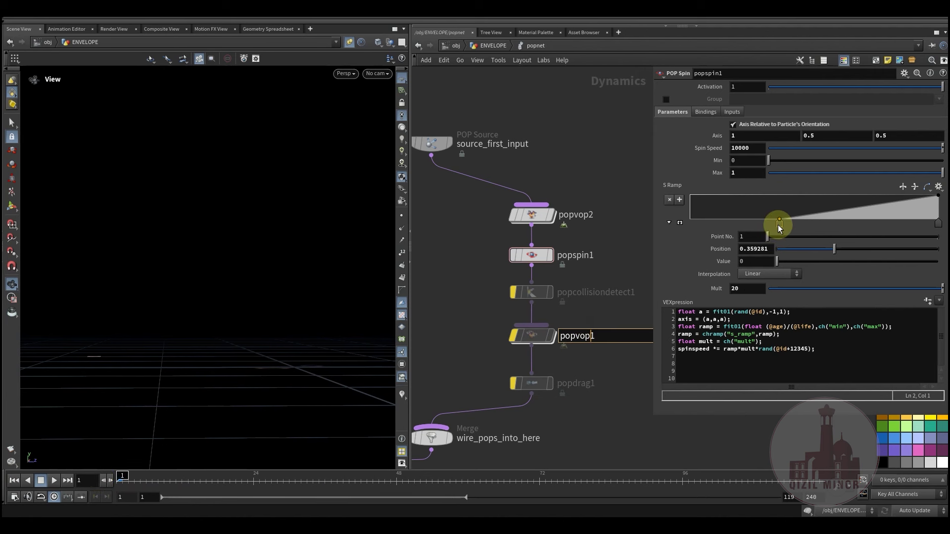
{"action": "left_click_drag", "start_coordinate": [779, 224], "coordinate": [670, 221]}
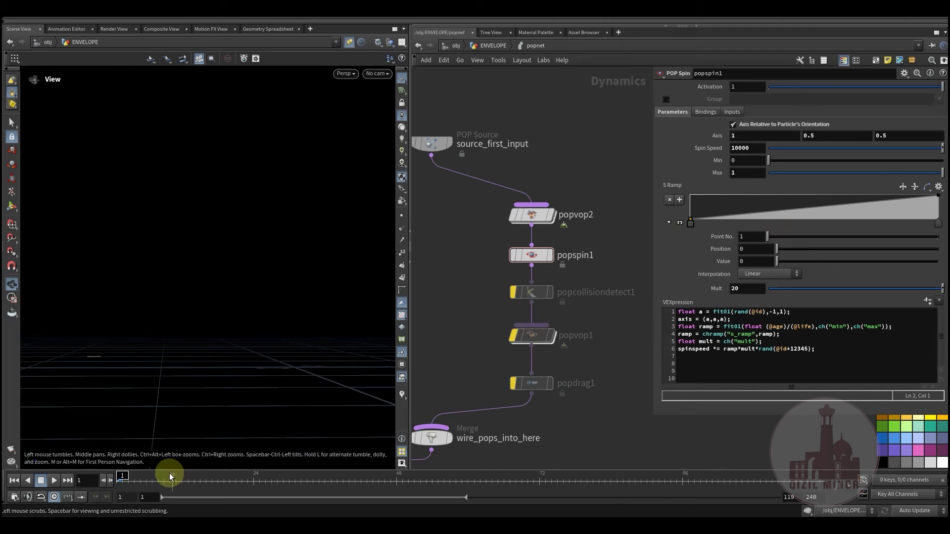
{"action": "left_click_drag", "start_coordinate": [96, 481], "coordinate": [509, 483]}
- Remove the bypass from popcollisiondetect1, select the node, and show its Collision settings
{"action": "middle_click_drag", "start_coordinate": [456, 269], "coordinate": [448, 259]}
{"action": "middle_click_drag", "start_coordinate": [436, 323], "coordinate": [443, 271]}
{"action": "mouse_move", "coordinate": [532, 236]}
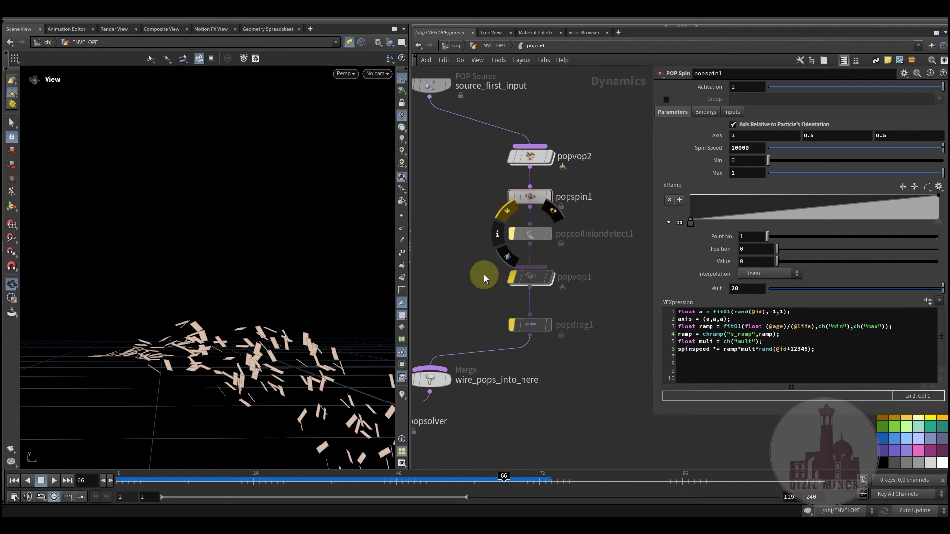
{"action": "key", "text": "b"}
{"action": "left_click", "coordinate": [531, 232]}
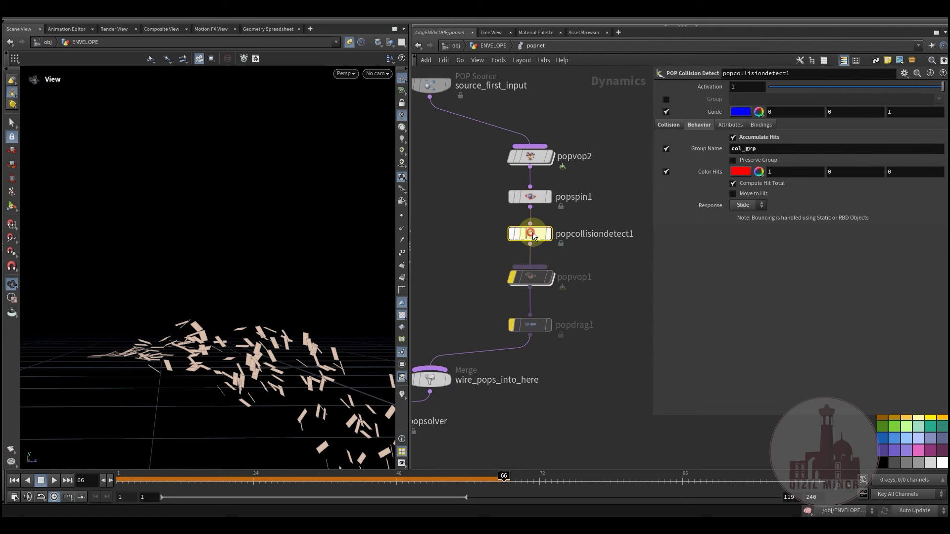
{"action": "left_click", "coordinate": [672, 125]}
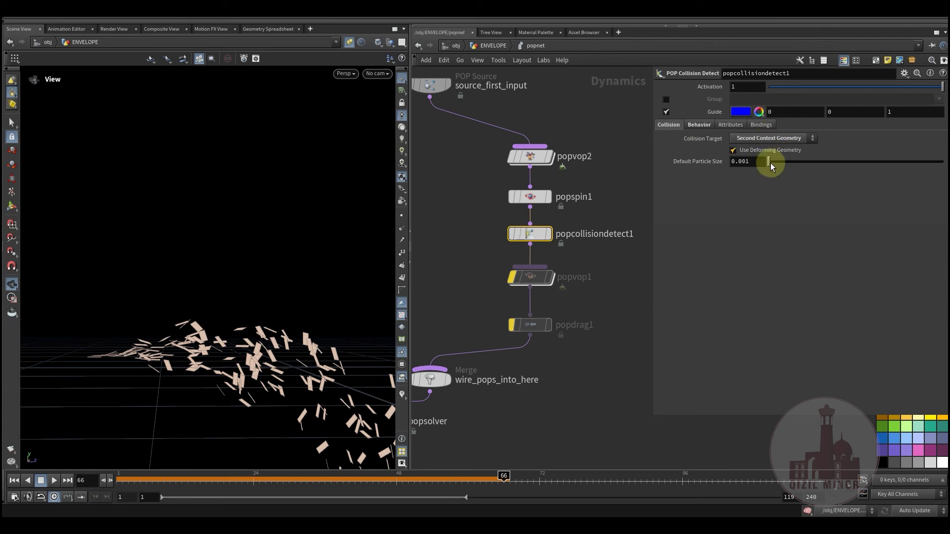
- Scrub to frame 53 to check the envelopes' ground collision, and review popcollisiondetect1's Behavior settings, including the col_grp group
{"action": "left_click_drag", "start_coordinate": [159, 477], "coordinate": [404, 492]}
{"action": "left_click_drag", "start_coordinate": [257, 358], "coordinate": [227, 378]}
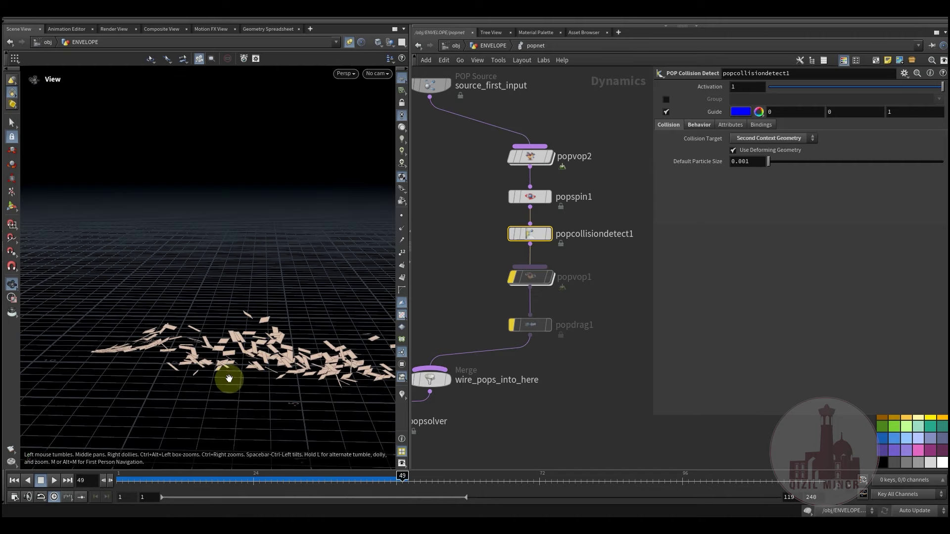
{"action": "left_click_drag", "start_coordinate": [192, 483], "coordinate": [429, 482]}
{"action": "left_click", "coordinate": [696, 126]}
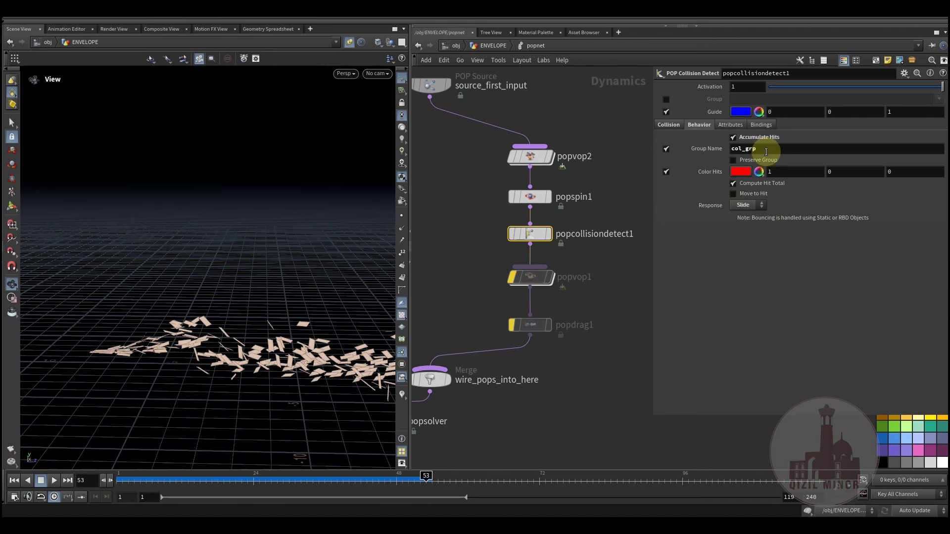
{"action": "left_click_drag", "start_coordinate": [230, 343], "coordinate": [264, 362]}
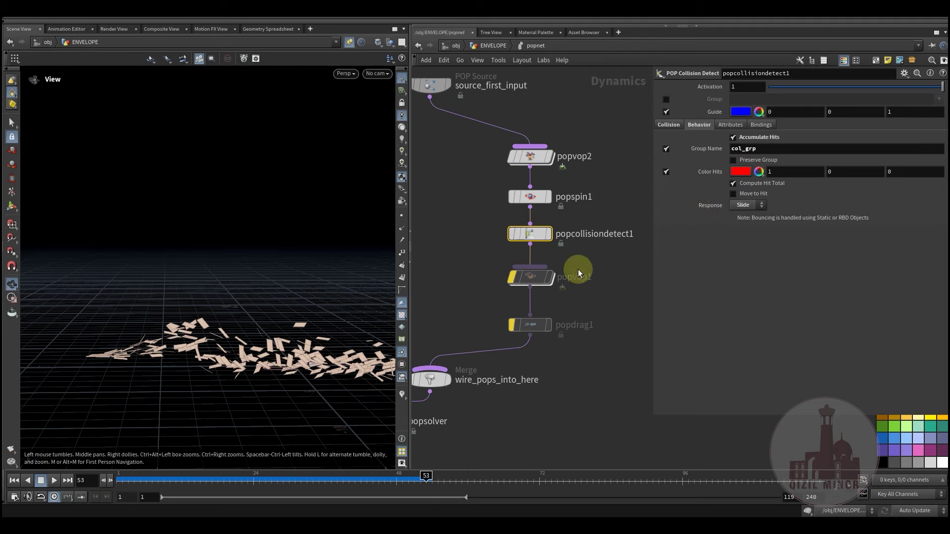
- Scrub through the envelopes' ground collision, return to frame 1, and show popcollisiondetect1's Collision settings
{"action": "left_click_drag", "start_coordinate": [170, 484], "coordinate": [384, 490]}
{"action": "left_click_drag", "start_coordinate": [276, 355], "coordinate": [257, 378]}
{"action": "left_click_drag", "start_coordinate": [123, 481], "coordinate": [95, 452]}
{"action": "left_click", "coordinate": [528, 236]}
{"action": "middle_click_drag", "start_coordinate": [460, 254], "coordinate": [453, 245]}
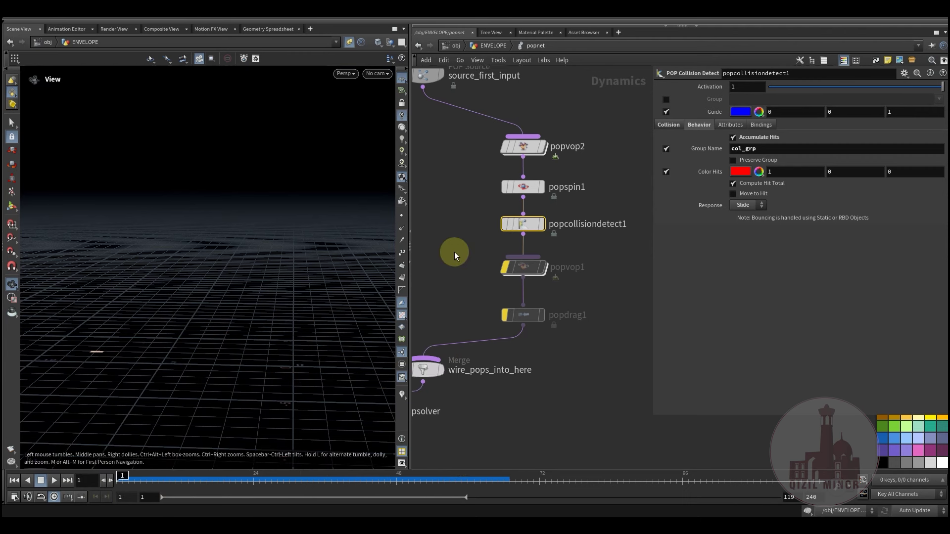
{"action": "left_click", "coordinate": [668, 125]}
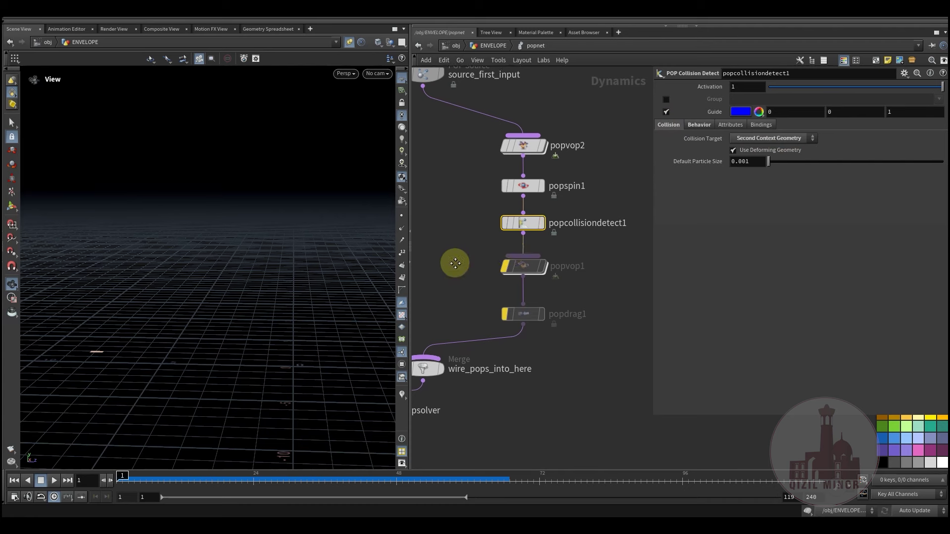
{"action": "middle_click_drag", "start_coordinate": [452, 263], "coordinate": [475, 233]}
- Remove the bypass from popdrag1, select the node, check its col_grp group, and scrub from frame 1 to frame 58
{"action": "mouse_move", "coordinate": [535, 233]}
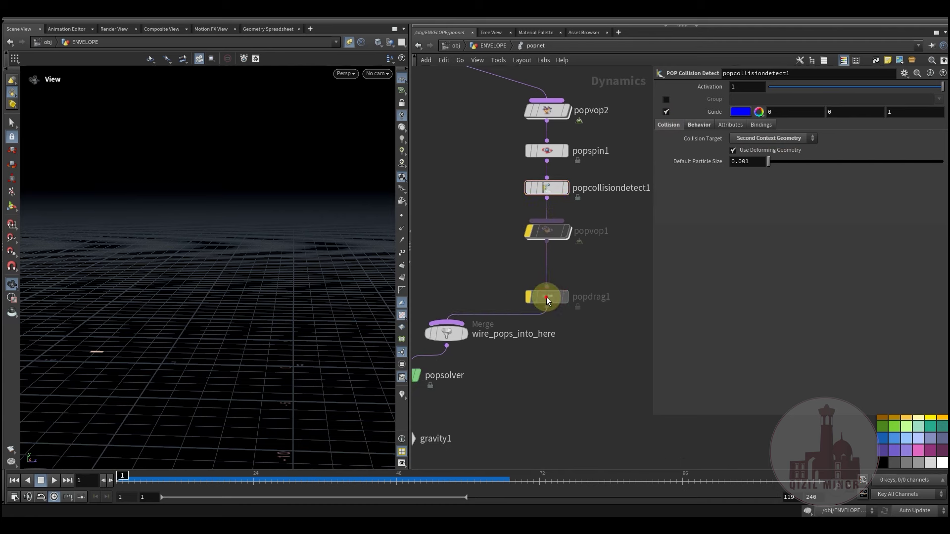
{"action": "left_click", "coordinate": [546, 297]}
{"action": "left_click", "coordinate": [519, 271]}
{"action": "middle_click_drag", "start_coordinate": [499, 283], "coordinate": [485, 256]}
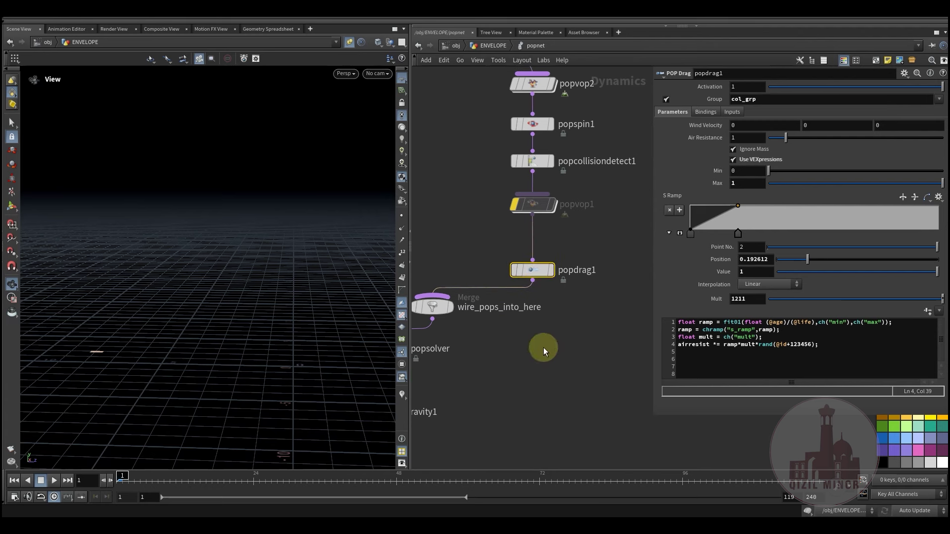
{"action": "left_click", "coordinate": [728, 99]}
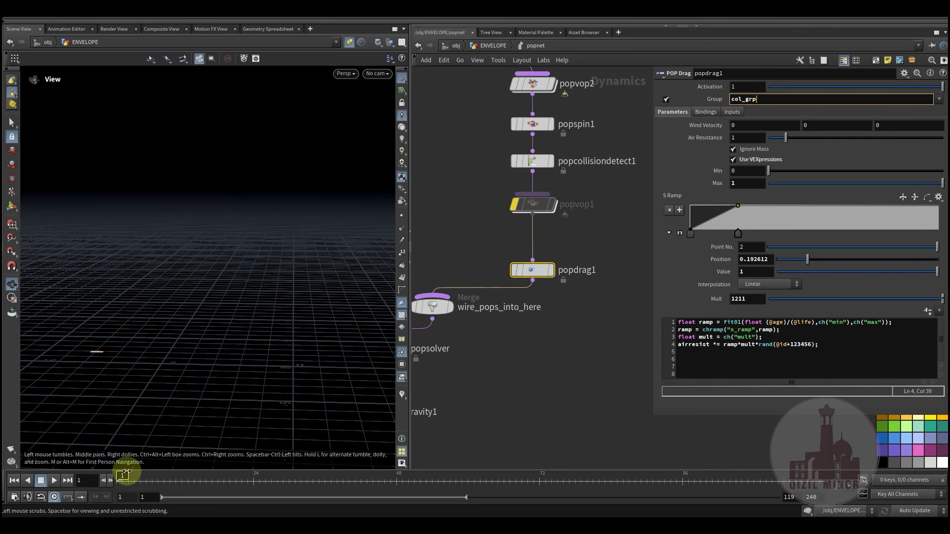
{"action": "left_click_drag", "start_coordinate": [121, 476], "coordinate": [457, 491]}
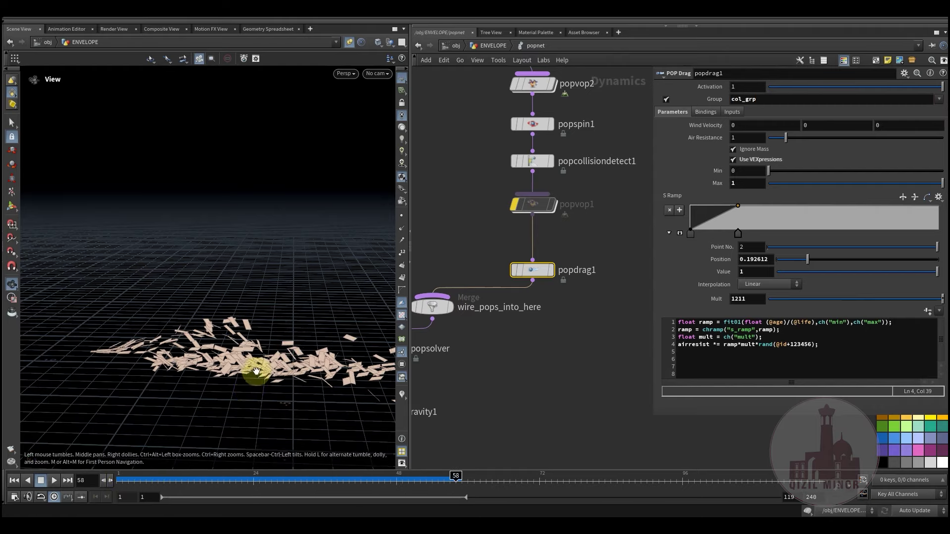
- Scrub to frame 78 and examine popdrag1's Mult, Air Resistance and VEXpression code that drives airresist
{"action": "left_click_drag", "start_coordinate": [258, 360], "coordinate": [216, 436]}
{"action": "left_click_drag", "start_coordinate": [162, 485], "coordinate": [575, 479]}
{"action": "left_click", "coordinate": [822, 354]}
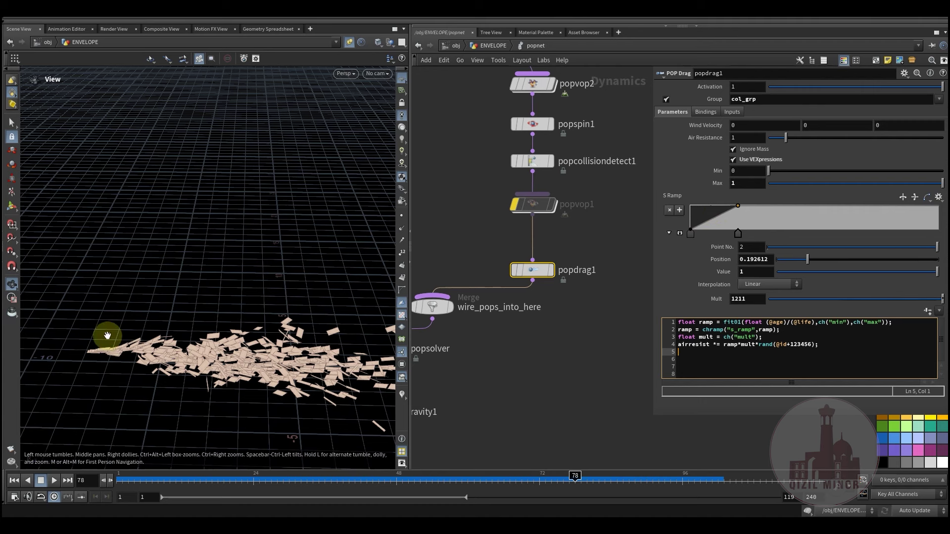
{"action": "left_click_drag", "start_coordinate": [757, 300], "coordinate": [711, 297]}
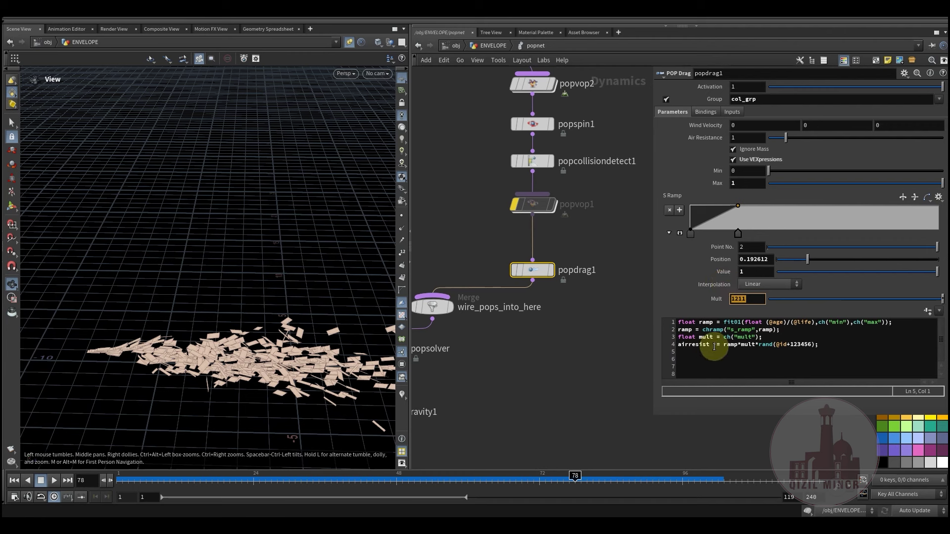
{"action": "left_click", "coordinate": [742, 138]}
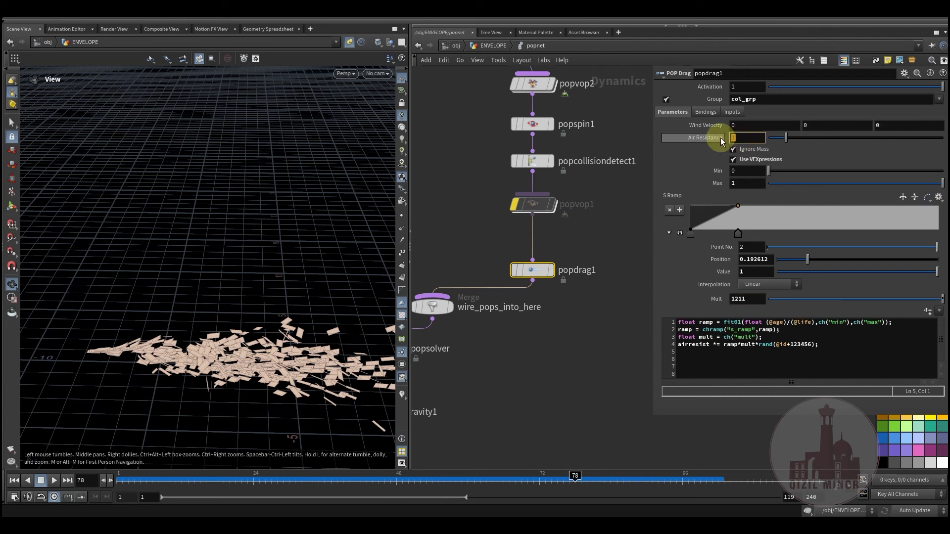
{"action": "left_click", "coordinate": [715, 365]}
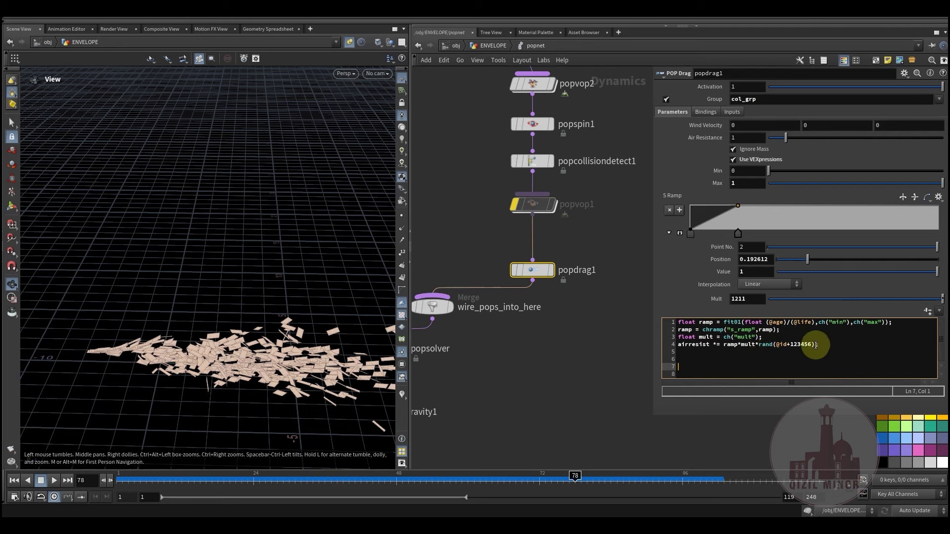
- Scrub through the envelopes settling on the ground with the drag active, and stop at frame 92
{"action": "left_click_drag", "start_coordinate": [128, 480], "coordinate": [647, 498]}
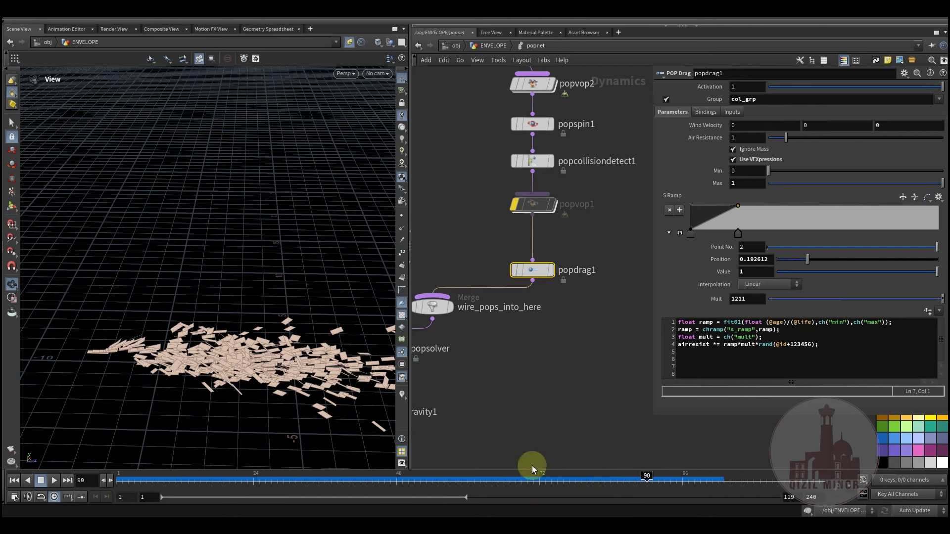
{"action": "mouse_move", "coordinate": [298, 486]}
{"action": "left_mouse_down"}
{"action": "mouse_move", "coordinate": [706, 484]}
{"action": "mouse_move", "coordinate": [418, 492]}
{"action": "mouse_move", "coordinate": [665, 513]}
{"action": "left_mouse_up"}
{"action": "left_click_drag", "start_coordinate": [725, 518], "coordinate": [658, 507]}
{"action": "mouse_move", "coordinate": [267, 378]}
{"action": "left_mouse_down"}
{"action": "mouse_move", "coordinate": [254, 409]}
{"action": "mouse_move", "coordinate": [262, 377]}
{"action": "left_mouse_up"}
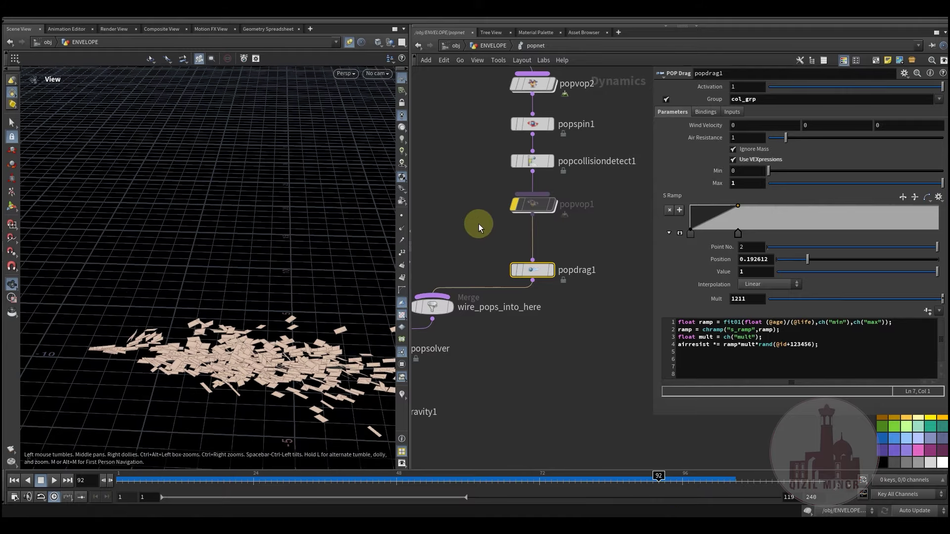
- Remove the bypass from popvop1 and scrub to frame 92 to check close up how the envelopes land flat
{"action": "middle_click_drag", "start_coordinate": [479, 224], "coordinate": [493, 272]}
{"action": "mouse_move", "coordinate": [541, 246]}
{"action": "left_click_drag", "start_coordinate": [235, 365], "coordinate": [273, 386]}
{"action": "left_click_drag", "start_coordinate": [186, 480], "coordinate": [378, 479]}
{"action": "left_click_drag", "start_coordinate": [277, 346], "coordinate": [244, 420]}
{"action": "right_click_drag", "start_coordinate": [244, 419], "coordinate": [371, 327]}
{"action": "left_click_drag", "start_coordinate": [287, 331], "coordinate": [270, 367]}
{"action": "left_click_drag", "start_coordinate": [180, 483], "coordinate": [778, 500]}
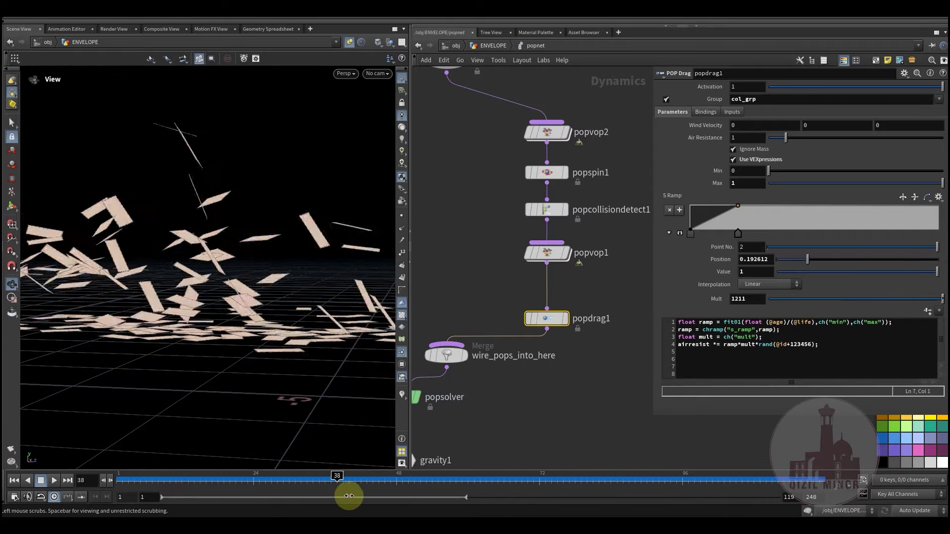
{"action": "left_click_drag", "start_coordinate": [230, 431], "coordinate": [207, 370]}
{"action": "left_click_drag", "start_coordinate": [193, 484], "coordinate": [658, 475]}
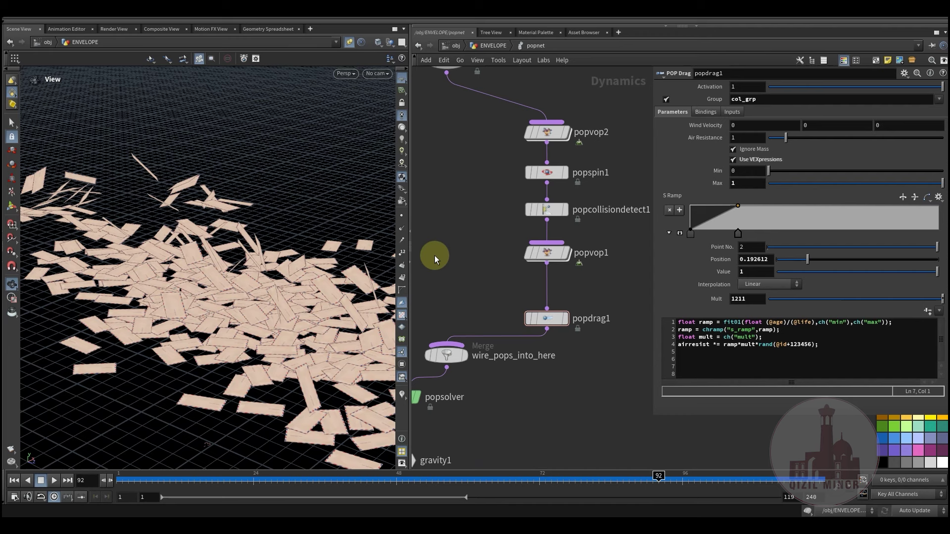
- Open popvop1's VEX network and move the makexform1 node up, farther from random1
{"action": "double_click", "coordinate": [547, 254]}
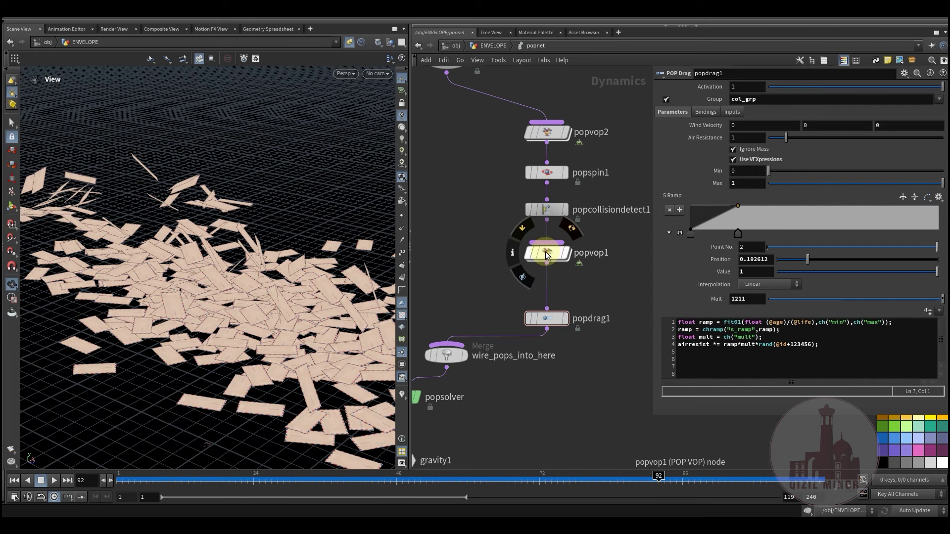
{"action": "scroll", "coordinate": [452, 255], "scroll_direction": "down", "scroll_amount": 8}
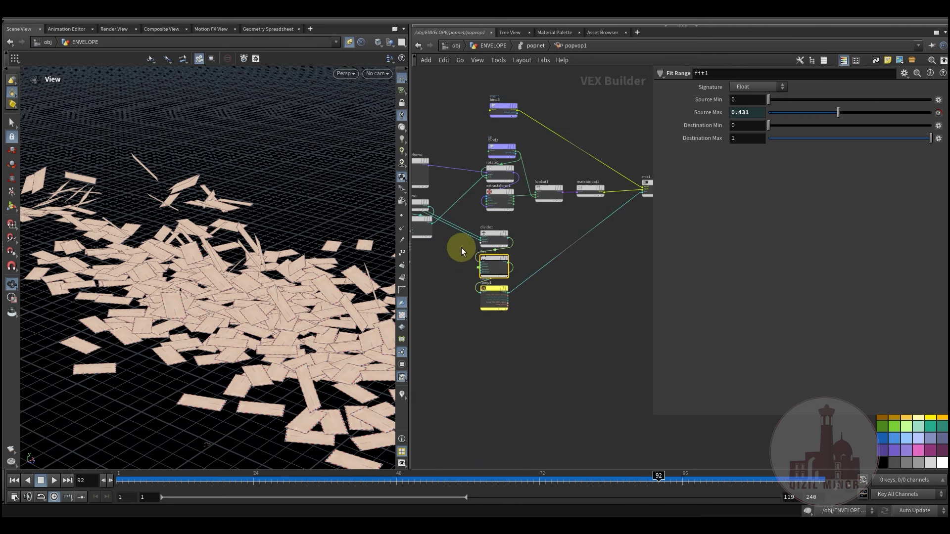
{"action": "scroll", "coordinate": [519, 289], "scroll_direction": "up", "scroll_amount": 8}
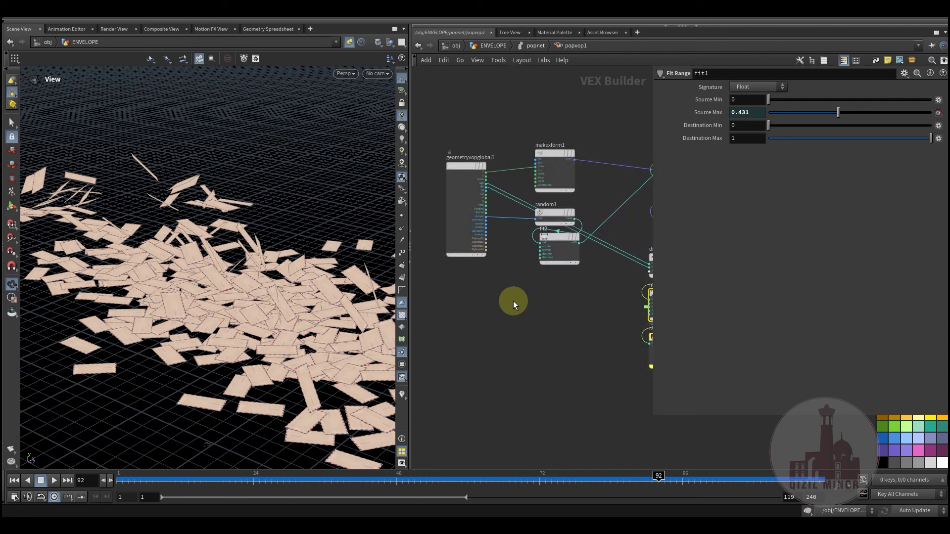
{"action": "middle_click_drag", "start_coordinate": [547, 366], "coordinate": [504, 432]}
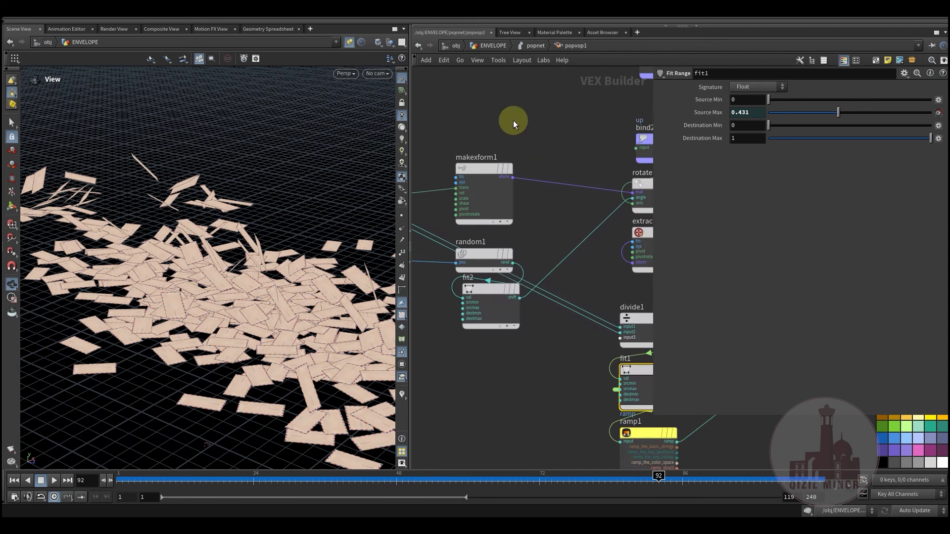
{"action": "middle_click_drag", "start_coordinate": [485, 157], "coordinate": [494, 223]}
{"action": "left_click_drag", "start_coordinate": [483, 237], "coordinate": [500, 190]}
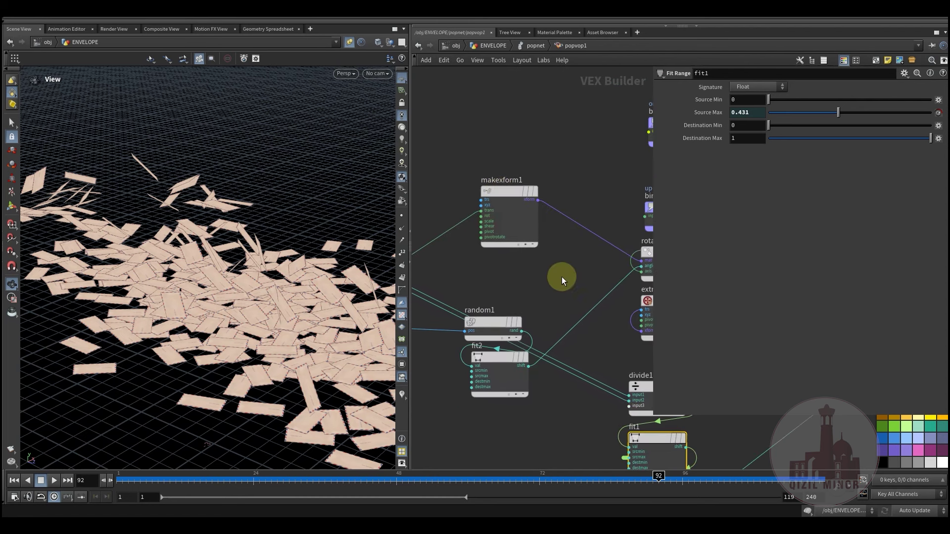
- Follow the VEX network to its output end and show the settings of the orient bind1 node
{"action": "middle_click_drag", "start_coordinate": [577, 241], "coordinate": [488, 284]}
{"action": "scroll", "coordinate": [495, 255], "scroll_direction": "down", "scroll_amount": 3}
{"action": "middle_click_drag", "start_coordinate": [502, 223], "coordinate": [413, 198]}
{"action": "scroll", "coordinate": [473, 235], "scroll_direction": "down", "scroll_amount": 3}
{"action": "middle_click_drag", "start_coordinate": [575, 341], "coordinate": [454, 343]}
{"action": "scroll", "coordinate": [539, 250], "scroll_direction": "up", "scroll_amount": 3}
{"action": "left_click_drag", "start_coordinate": [548, 252], "coordinate": [584, 265]}
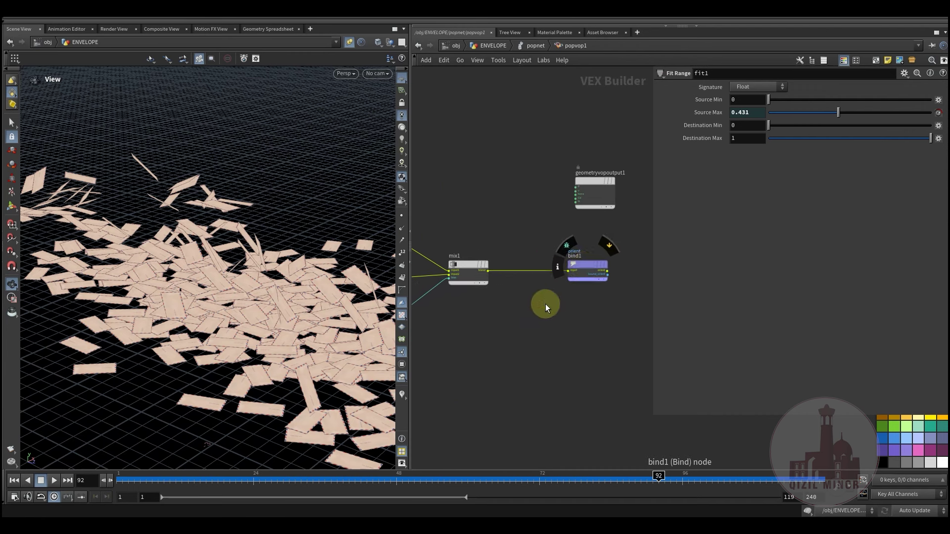
{"action": "left_click", "coordinate": [599, 270]}
{"action": "middle_click_drag", "start_coordinate": [520, 333], "coordinate": [556, 288]}
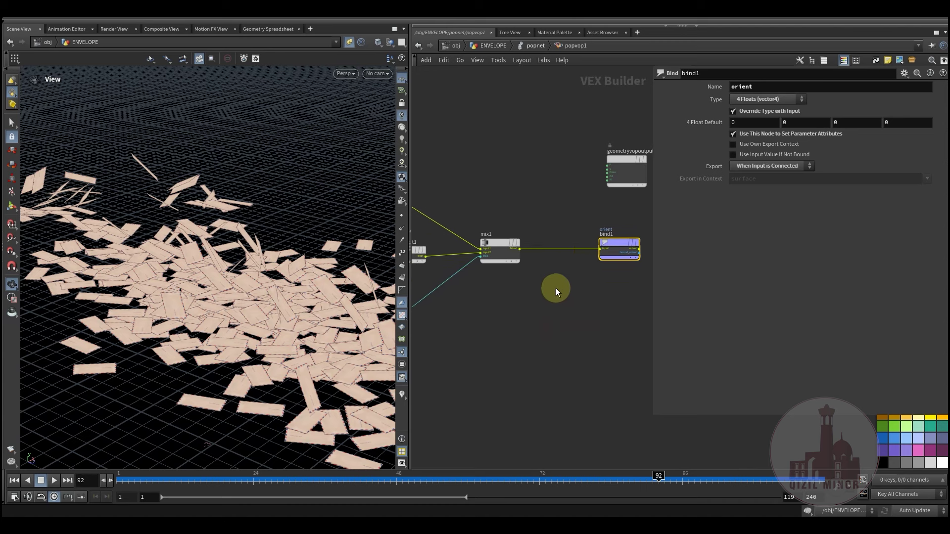
- Rearrange the network by moving mix1 closer to bind1 and the orient bind3 node closer to mix1
{"action": "left_click_drag", "start_coordinate": [505, 245], "coordinate": [550, 249]}
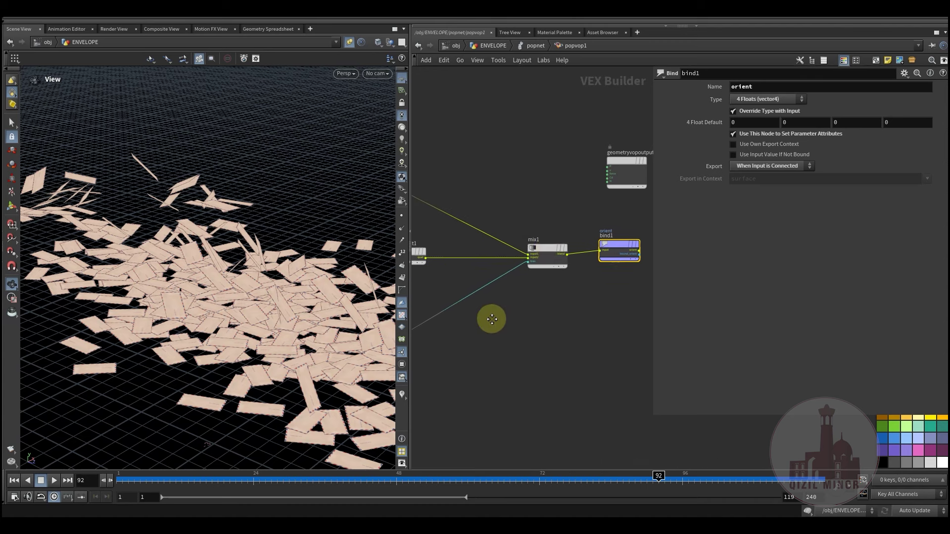
{"action": "middle_click_drag", "start_coordinate": [492, 318], "coordinate": [638, 356]}
{"action": "scroll", "coordinate": [558, 243], "scroll_direction": "down", "scroll_amount": 2}
{"action": "left_click_drag", "start_coordinate": [448, 187], "coordinate": [587, 209]}
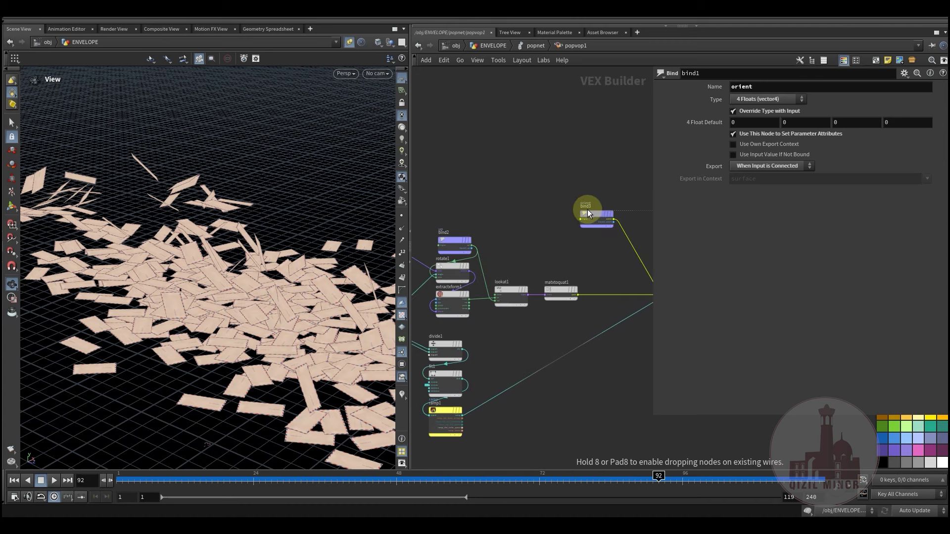
{"action": "middle_click_drag", "start_coordinate": [574, 259], "coordinate": [490, 257]}
{"action": "scroll", "coordinate": [517, 216], "scroll_direction": "up", "scroll_amount": 2}
{"action": "left_click_drag", "start_coordinate": [509, 212], "coordinate": [571, 222]}
{"action": "left_click_drag", "start_coordinate": [244, 301], "coordinate": [272, 277]}
{"action": "middle_click_drag", "start_coordinate": [546, 384], "coordinate": [570, 316]}
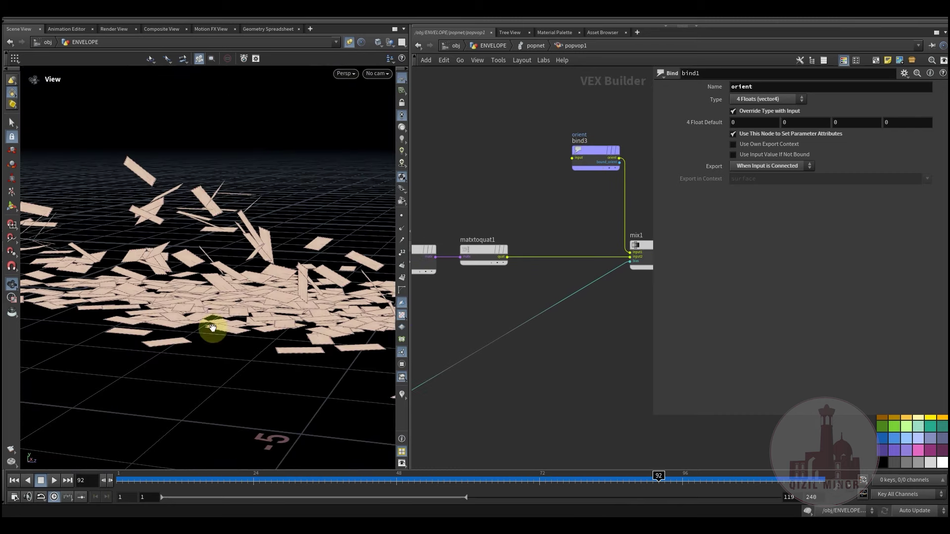
- Select the divide1, fit1 and ramp1 nodes together and trace their connection to mix1
{"action": "scroll", "coordinate": [515, 377], "scroll_direction": "down", "scroll_amount": 3}
{"action": "middle_click_drag", "start_coordinate": [482, 381], "coordinate": [559, 368]}
{"action": "scroll", "coordinate": [454, 255], "scroll_direction": "up", "scroll_amount": 4}
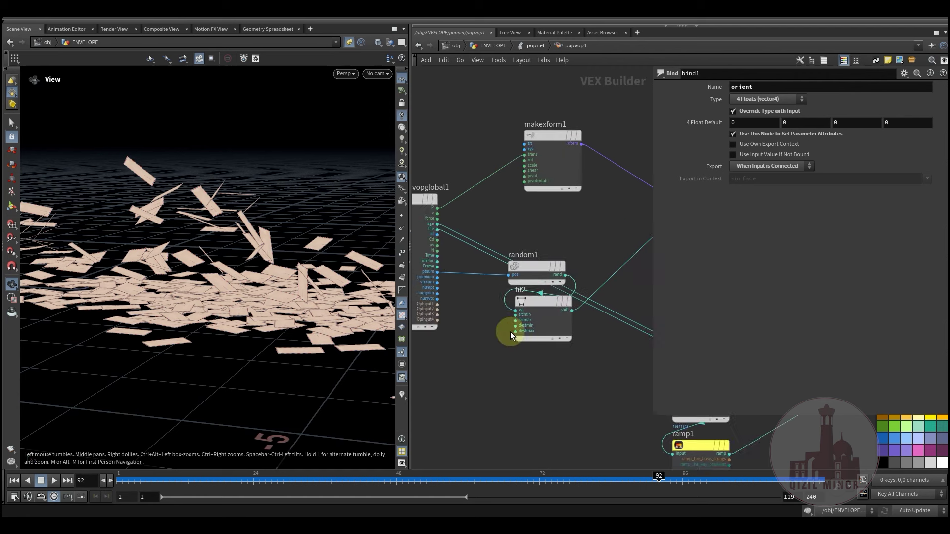
{"action": "middle_click_drag", "start_coordinate": [555, 406], "coordinate": [403, 318]}
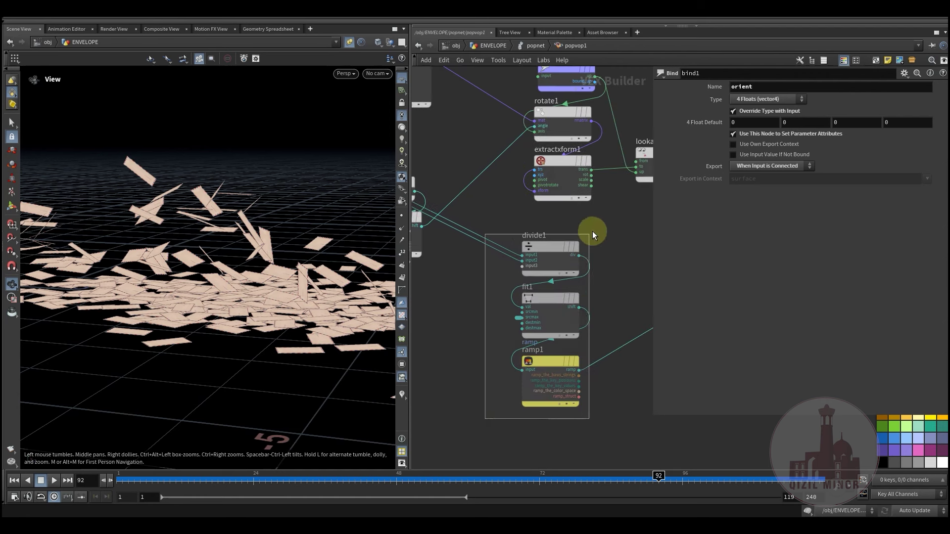
{"action": "left_click_drag", "start_coordinate": [592, 230], "coordinate": [593, 232]}
{"action": "middle_click_drag", "start_coordinate": [576, 398], "coordinate": [472, 378]}
{"action": "scroll", "coordinate": [535, 379], "scroll_direction": "down", "scroll_amount": 3}
{"action": "middle_click_drag", "start_coordinate": [568, 368], "coordinate": [500, 392]}
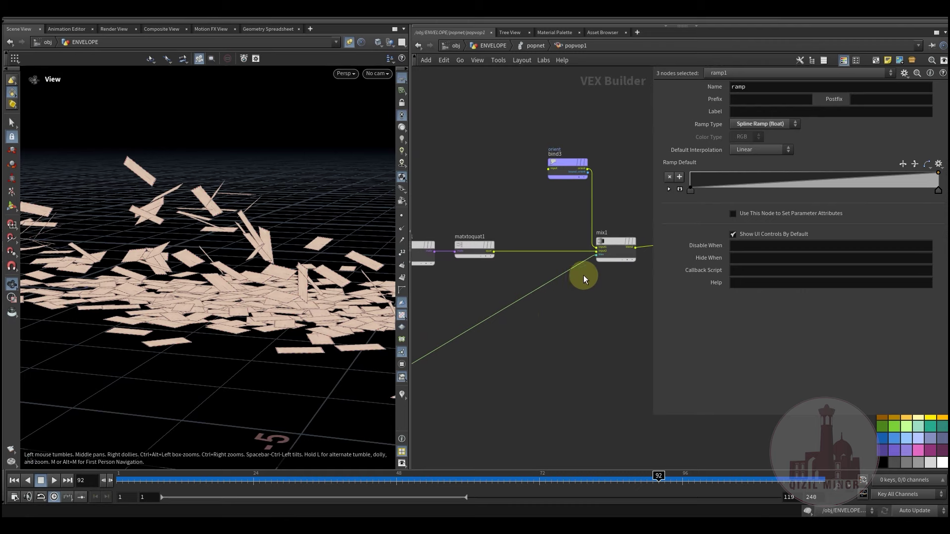
{"action": "middle_click_drag", "start_coordinate": [560, 339], "coordinate": [580, 322]}
- Scrub the timeline to examine how the envelopes blend to their flat orientation, stopping at frame 89
{"action": "left_click_drag", "start_coordinate": [198, 489], "coordinate": [385, 506]}
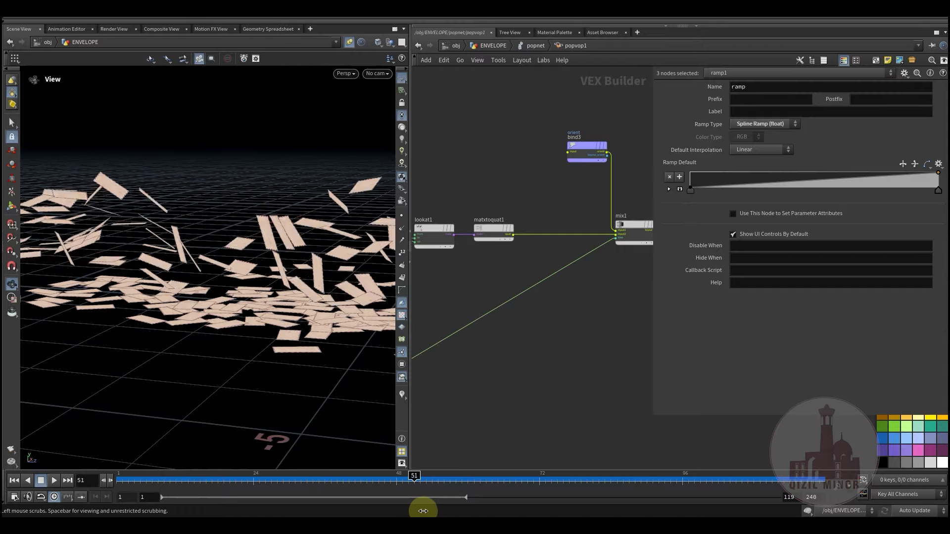
{"action": "left_click_drag", "start_coordinate": [261, 497], "coordinate": [402, 488]}
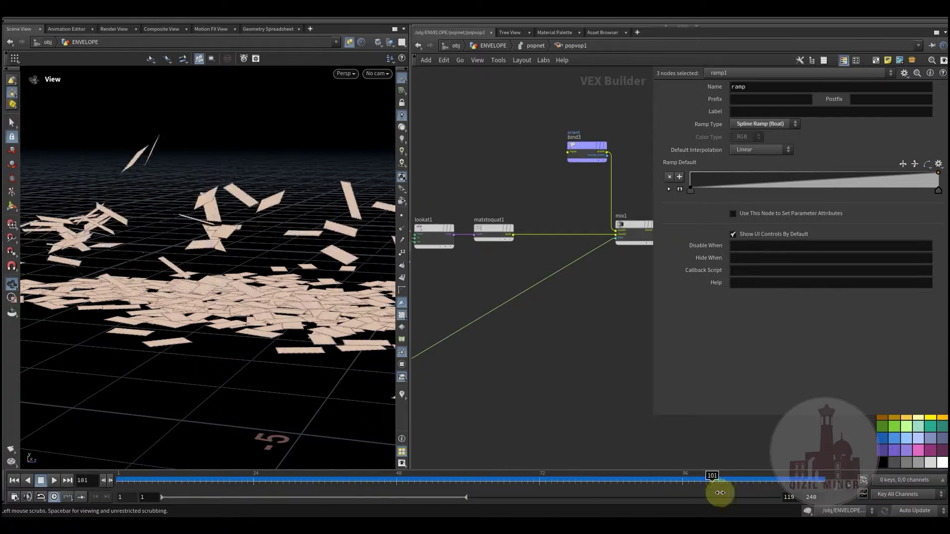
{"action": "left_click_drag", "start_coordinate": [246, 492], "coordinate": [403, 495]}
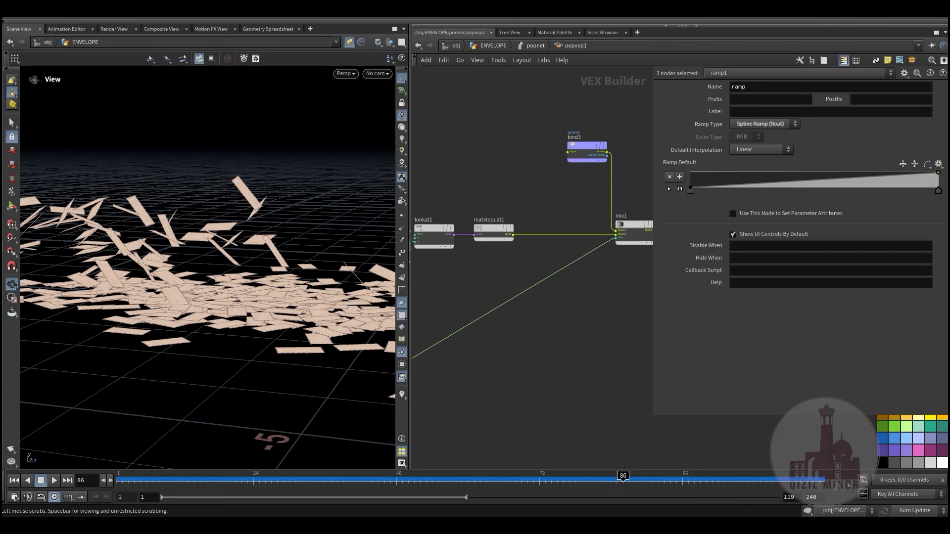
{"action": "mouse_move", "coordinate": [635, 479]}
{"action": "left_mouse_down"}
{"action": "mouse_move", "coordinate": [678, 479]}
{"action": "mouse_move", "coordinate": [641, 482]}
{"action": "left_mouse_up"}
- Show bind3's orient settings, then select the bind2, rotate1 and extractxform1 nodes together and deselect them
{"action": "middle_click_drag", "start_coordinate": [534, 399], "coordinate": [682, 487]}
{"action": "middle_click_drag", "start_coordinate": [566, 389], "coordinate": [428, 353]}
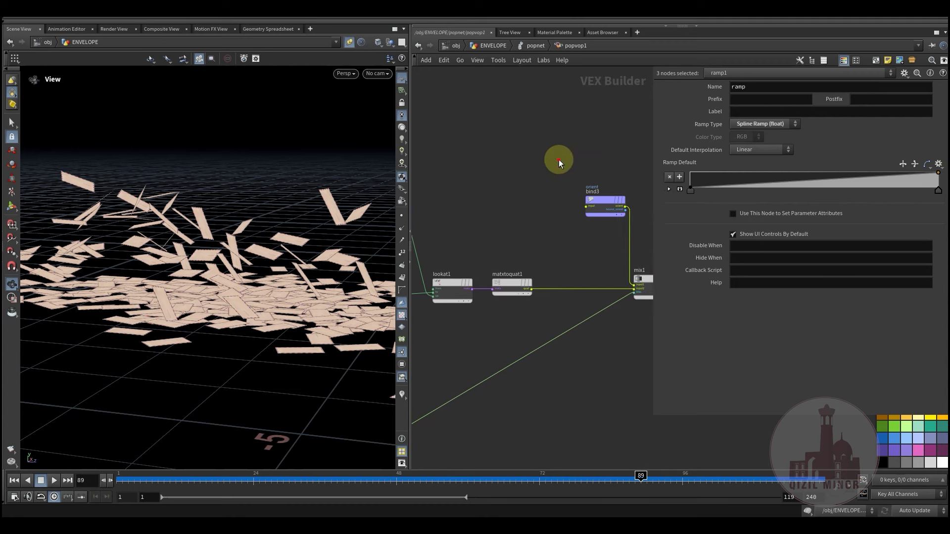
{"action": "left_click", "coordinate": [592, 205]}
{"action": "middle_click_drag", "start_coordinate": [497, 197], "coordinate": [615, 217]}
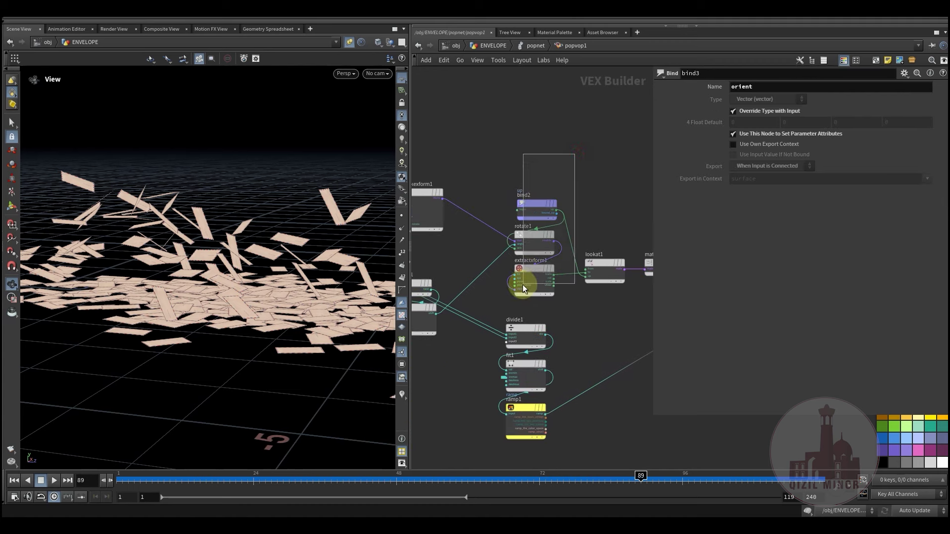
{"action": "left_click_drag", "start_coordinate": [522, 284], "coordinate": [523, 285]}
{"action": "left_click", "coordinate": [572, 126]}
{"action": "middle_click_drag", "start_coordinate": [573, 170], "coordinate": [613, 183]}
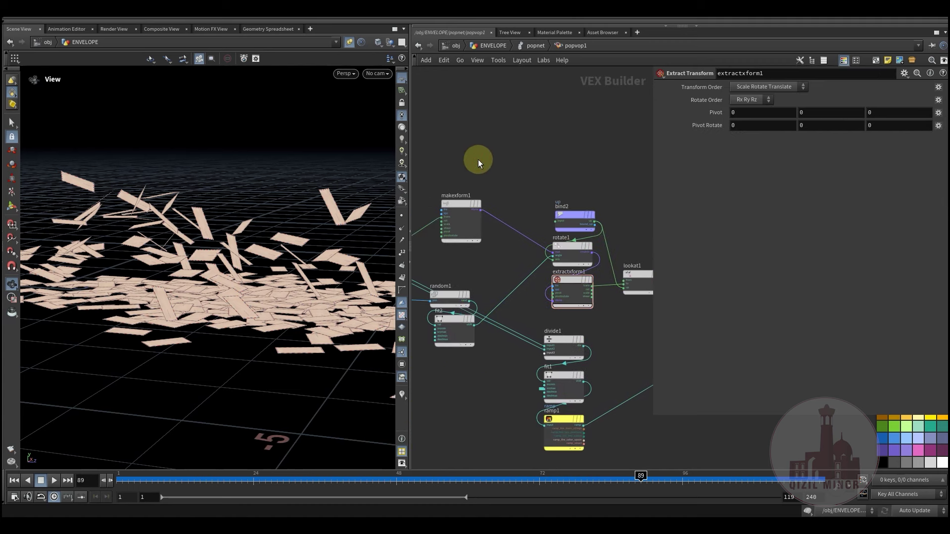
- Select makexform1 to point it out, and show the settings of the up bind2 node feeding rotate1 and lookat1
{"action": "left_click", "coordinate": [465, 210]}
{"action": "middle_click_drag", "start_coordinate": [545, 173], "coordinate": [551, 167]}
{"action": "scroll", "coordinate": [534, 183], "scroll_direction": "up", "scroll_amount": 3}
{"action": "middle_click_drag", "start_coordinate": [539, 205], "coordinate": [374, 296]}
{"action": "left_click_drag", "start_coordinate": [497, 220], "coordinate": [498, 203]}
{"action": "mouse_move", "coordinate": [544, 117]}
{"action": "middle_mouse_down"}
{"action": "mouse_move", "coordinate": [547, 140]}
{"action": "mouse_move", "coordinate": [549, 117]}
{"action": "middle_mouse_up"}
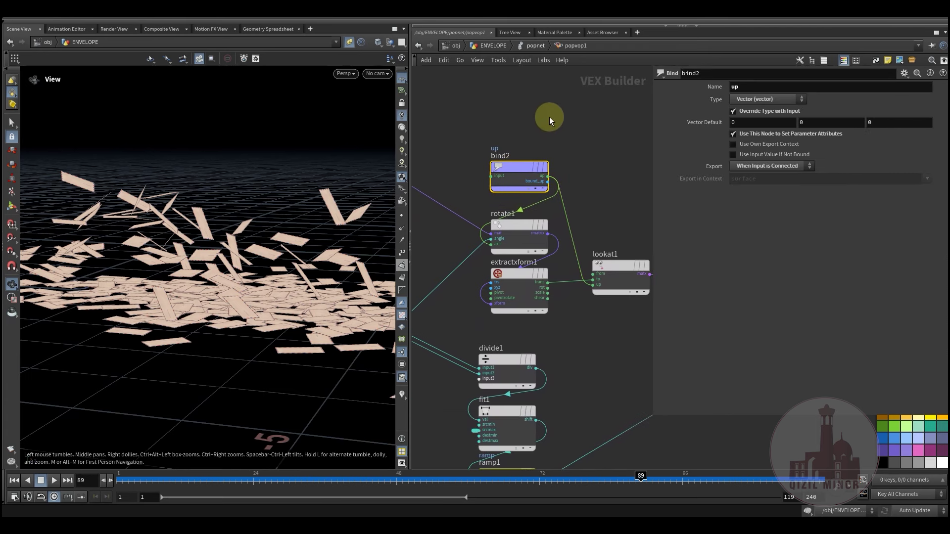
{"action": "middle_click_drag", "start_coordinate": [471, 164], "coordinate": [490, 194]}
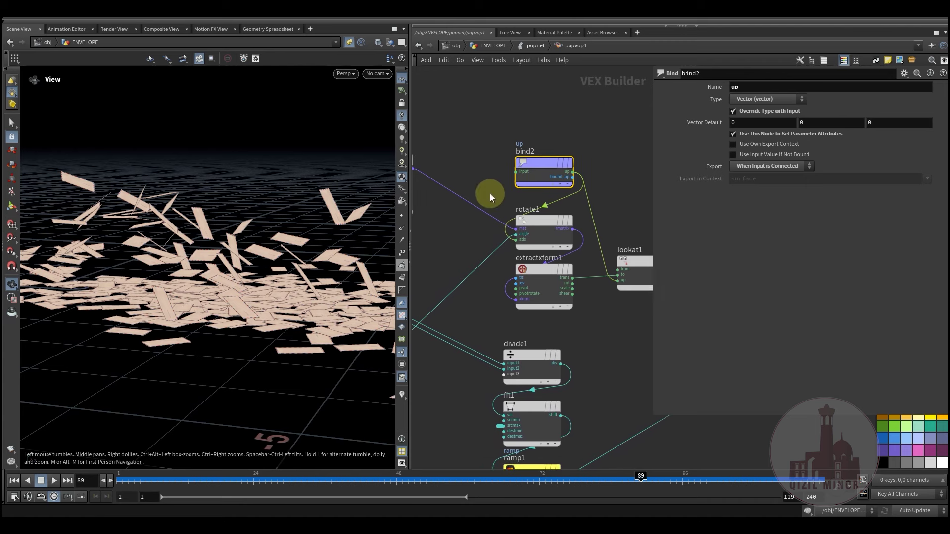
- Select rotate1 in the popvop1 network and show its settings
{"action": "middle_click_drag", "start_coordinate": [480, 287], "coordinate": [519, 252]}
{"action": "scroll", "coordinate": [534, 231], "scroll_direction": "up", "scroll_amount": 2}
{"action": "left_click_drag", "start_coordinate": [507, 113], "coordinate": [465, 226]}
{"action": "middle_click_drag", "start_coordinate": [536, 273], "coordinate": [497, 250]}
{"action": "left_click", "coordinate": [586, 207]}
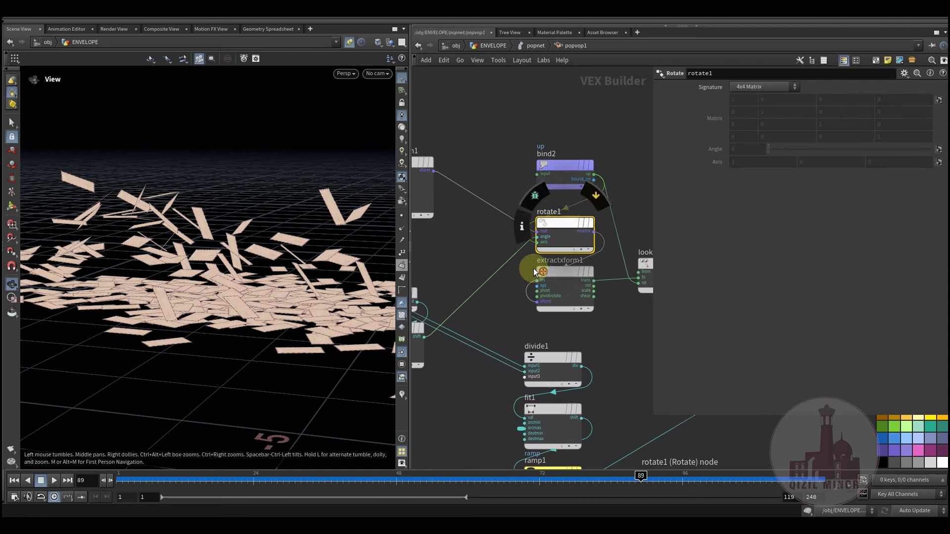
- Trace the connections from rotate1 and extractxform1 into lookat1 and on to matxtoquat1
{"action": "middle_click_drag", "start_coordinate": [650, 332], "coordinate": [567, 338]}
{"action": "scroll", "coordinate": [560, 326], "scroll_direction": "up", "scroll_amount": 3}
{"action": "scroll", "coordinate": [534, 364], "scroll_direction": "down", "scroll_amount": 3}
{"action": "middle_click_drag", "start_coordinate": [534, 365], "coordinate": [611, 332]}
{"action": "middle_click_drag", "start_coordinate": [505, 307], "coordinate": [436, 343]}
{"action": "scroll", "coordinate": [546, 343], "scroll_direction": "up", "scroll_amount": 3}
{"action": "middle_click_drag", "start_coordinate": [568, 343], "coordinate": [552, 369]}
{"action": "scroll", "coordinate": [551, 367], "scroll_direction": "down", "scroll_amount": 5}
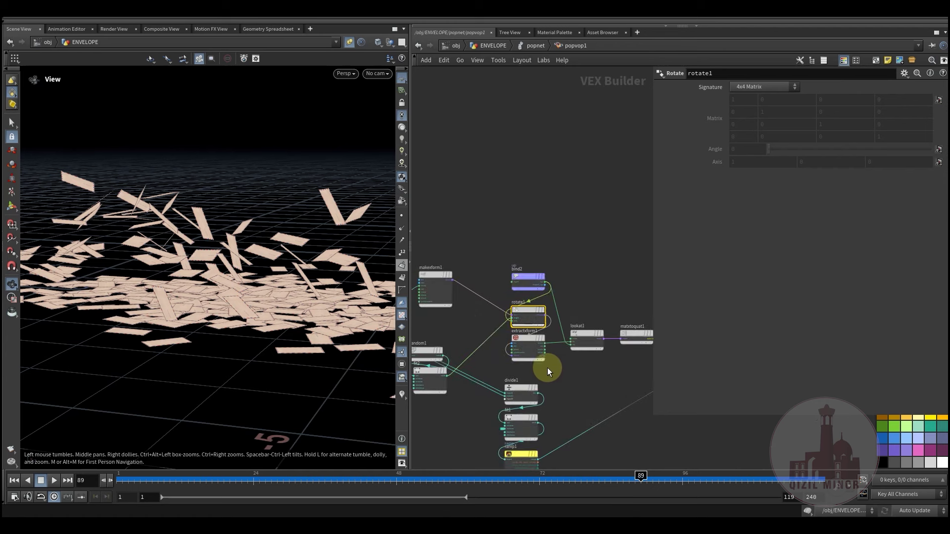
- Connect geometryvopglobal1's N output to the to input of lookat1 and examine the envelopes' orientation from above
{"action": "middle_click_drag", "start_coordinate": [461, 323], "coordinate": [568, 307]}
{"action": "scroll", "coordinate": [465, 318], "scroll_direction": "up", "scroll_amount": 6}
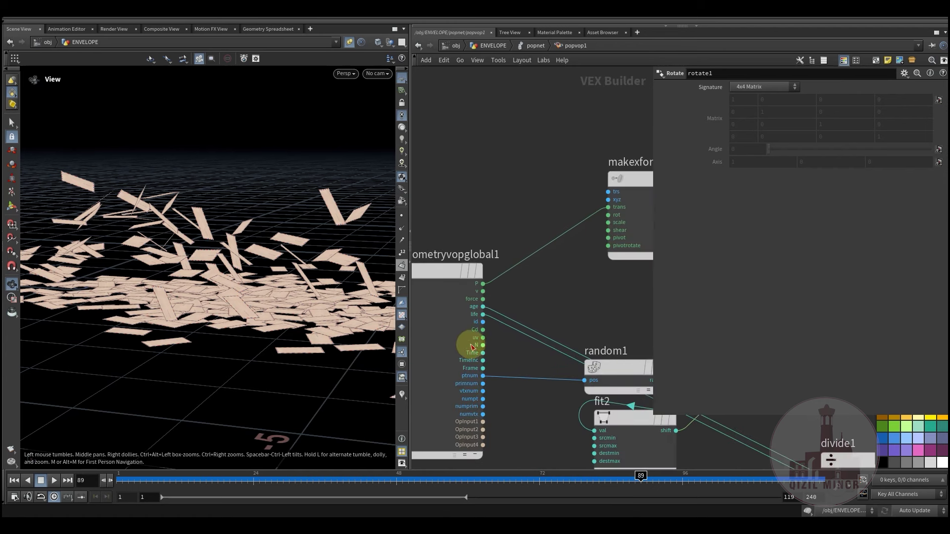
{"action": "middle_click_drag", "start_coordinate": [643, 354], "coordinate": [414, 290]}
{"action": "scroll", "coordinate": [531, 336], "scroll_direction": "down", "scroll_amount": 3}
{"action": "middle_click_drag", "start_coordinate": [539, 349], "coordinate": [416, 347]}
{"action": "left_click", "coordinate": [560, 304]}
{"action": "left_click_drag", "start_coordinate": [237, 300], "coordinate": [248, 341]}
- Reconnect extractxform1's trans output to the to input of lookat1
{"action": "middle_click_drag", "start_coordinate": [518, 360], "coordinate": [593, 374]}
{"action": "scroll", "coordinate": [541, 367], "scroll_direction": "up", "scroll_amount": 1}
{"action": "scroll", "coordinate": [575, 354], "scroll_direction": "up", "scroll_amount": 1}
{"action": "scroll", "coordinate": [593, 377], "scroll_direction": "down", "scroll_amount": 2}
{"action": "mouse_move", "coordinate": [459, 298]}
{"action": "middle_mouse_down"}
{"action": "mouse_move", "coordinate": [522, 265]}
{"action": "mouse_move", "coordinate": [462, 256]}
{"action": "mouse_move", "coordinate": [452, 291]}
{"action": "middle_mouse_up"}
{"action": "scroll", "coordinate": [531, 321], "scroll_direction": "up", "scroll_amount": 2}
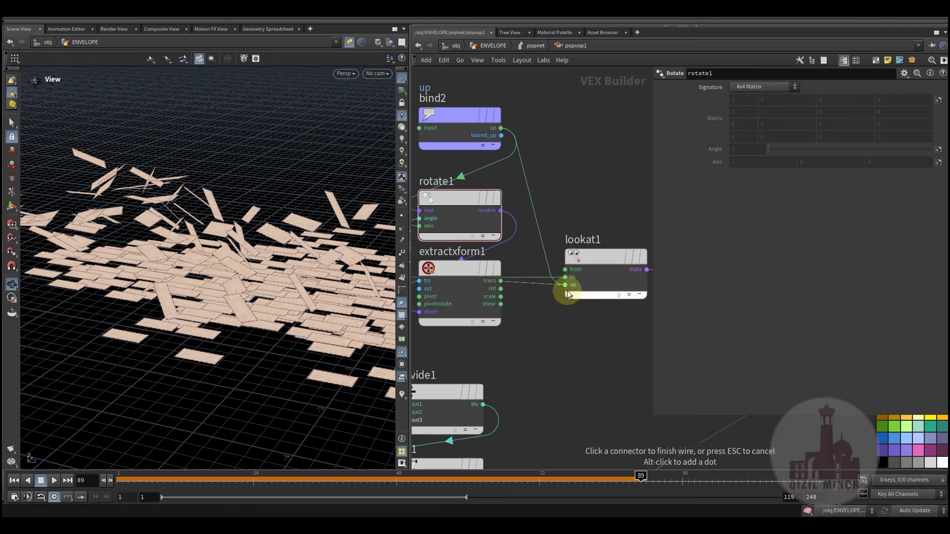
{"action": "left_click", "coordinate": [566, 277]}
- Tidy the network layout by moving makexform1 up and placing random1 and fit2 in a column beneath it
{"action": "middle_click_drag", "start_coordinate": [562, 349], "coordinate": [607, 373]}
{"action": "scroll", "coordinate": [606, 372], "scroll_direction": "down", "scroll_amount": 2}
{"action": "middle_click_drag", "start_coordinate": [499, 287], "coordinate": [546, 293]}
{"action": "middle_click_drag", "start_coordinate": [482, 340], "coordinate": [553, 322]}
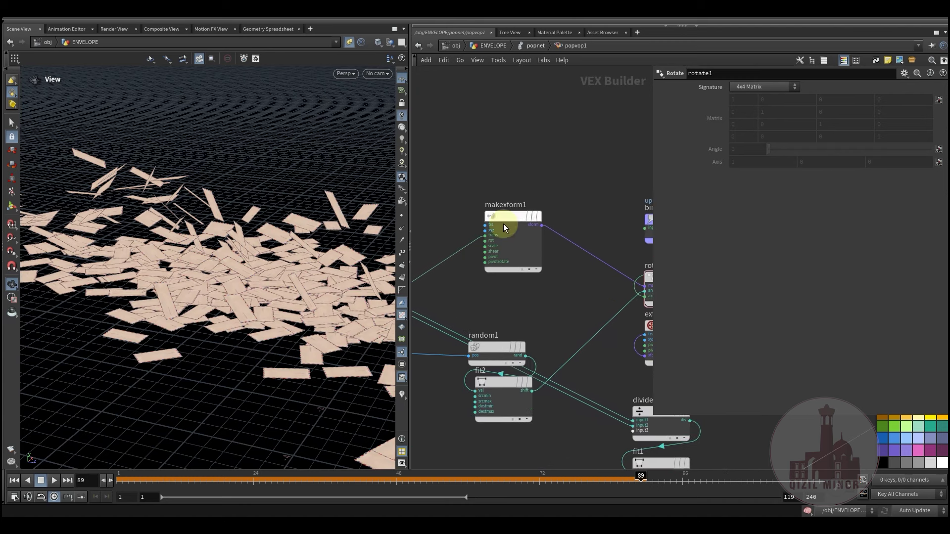
{"action": "left_click_drag", "start_coordinate": [506, 217], "coordinate": [496, 166]}
{"action": "left_click_drag", "start_coordinate": [477, 418], "coordinate": [479, 418]}
{"action": "left_click_drag", "start_coordinate": [497, 349], "coordinate": [505, 257]}
{"action": "middle_click_drag", "start_coordinate": [461, 389], "coordinate": [487, 369]}
{"action": "left_click_drag", "start_coordinate": [520, 251], "coordinate": [526, 230]}
{"action": "left_click", "coordinate": [604, 337]}
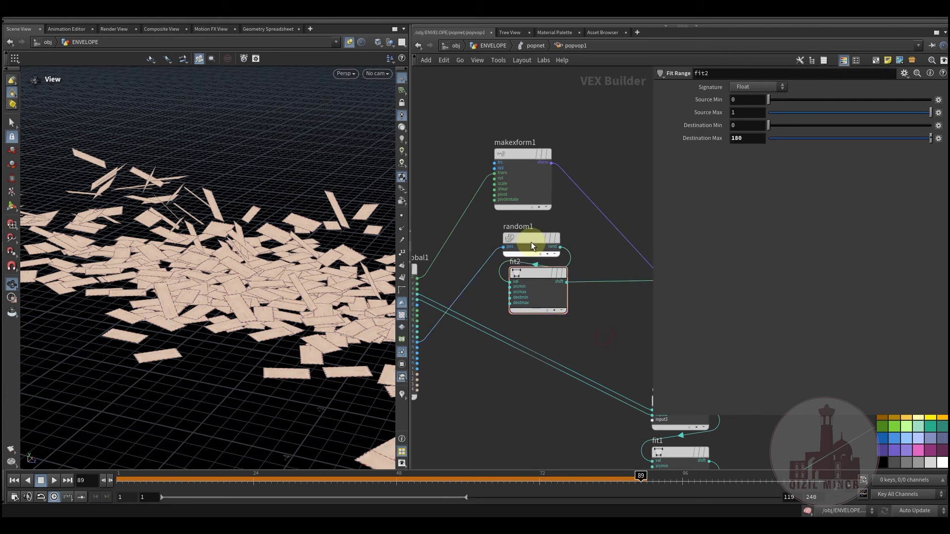
{"action": "left_click_drag", "start_coordinate": [533, 272], "coordinate": [527, 280]}
- Show fit2's range settings and follow its output to rotate1's angle input, selecting rotate1
{"action": "left_click", "coordinate": [528, 280]}
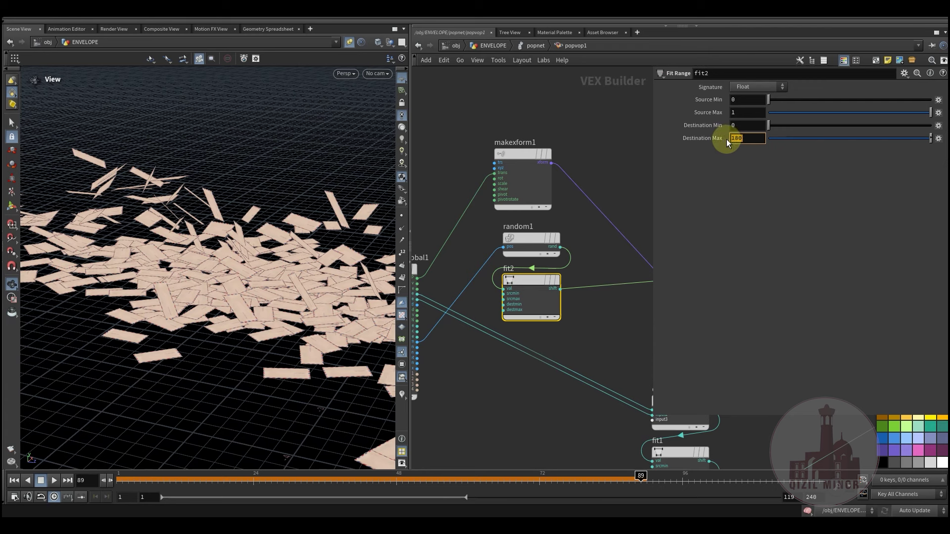
{"action": "middle_click_drag", "start_coordinate": [591, 322], "coordinate": [509, 283]}
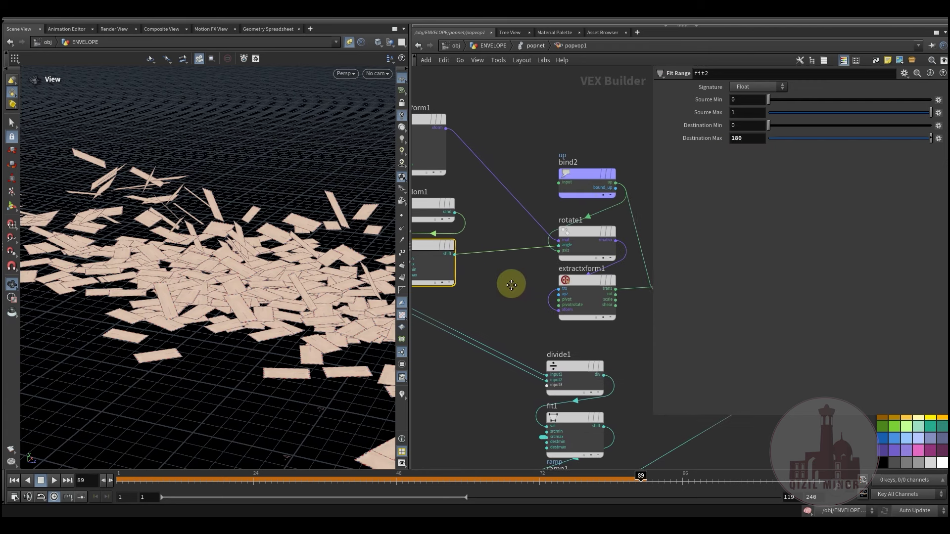
{"action": "left_click", "coordinate": [578, 241]}
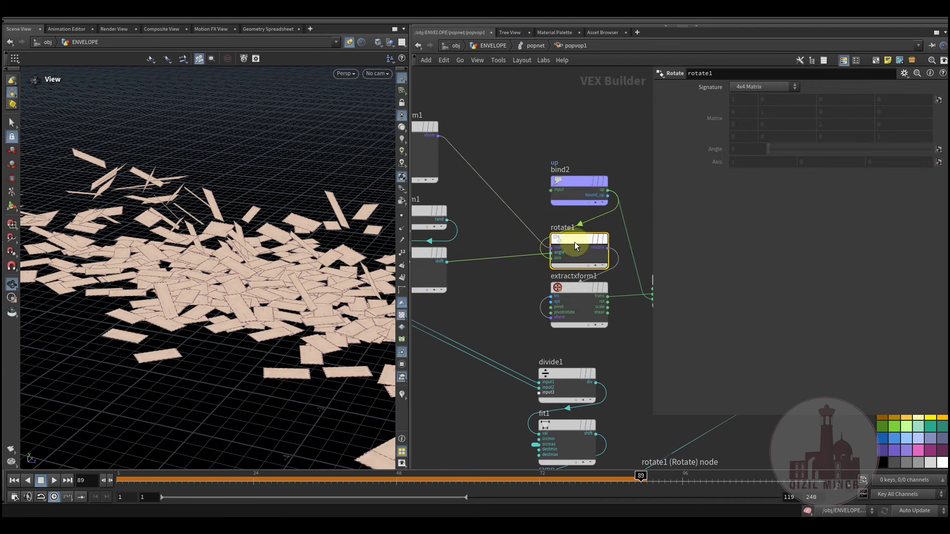
{"action": "mouse_move", "coordinate": [578, 240]}
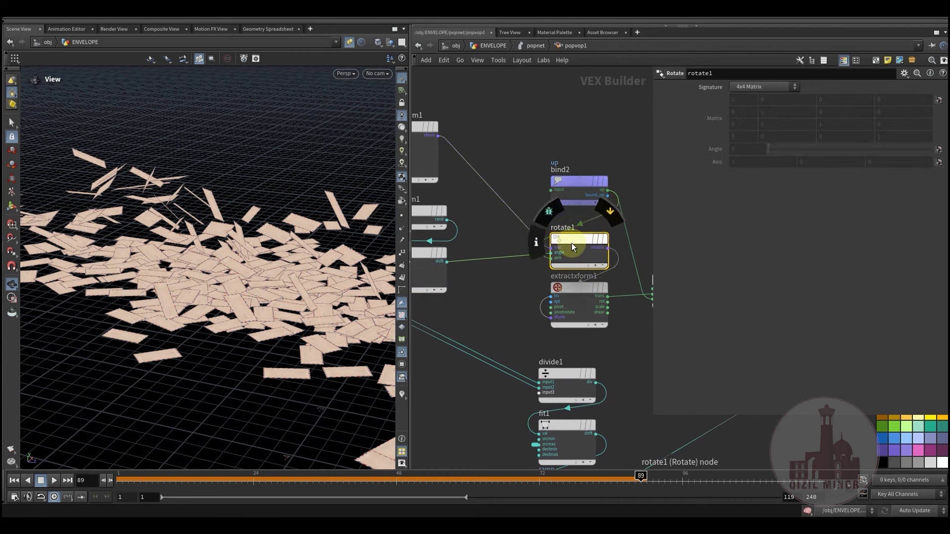
{"action": "middle_click_drag", "start_coordinate": [529, 277], "coordinate": [506, 298]}
{"action": "scroll", "coordinate": [507, 298], "scroll_direction": "up", "scroll_amount": 2}
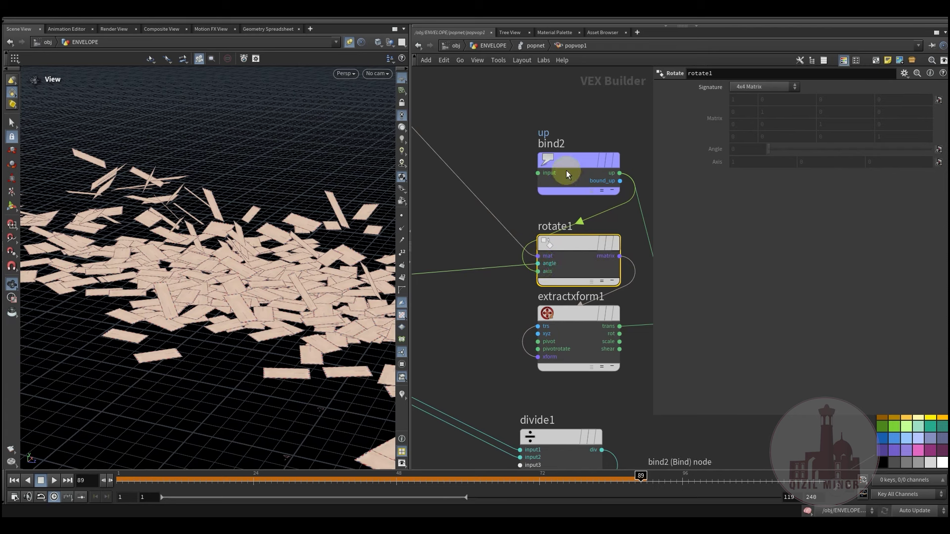
- Move the up bind2 node slightly closer to rotate1 and view the envelope pile from a higher angle
{"action": "middle_click_drag", "start_coordinate": [495, 318], "coordinate": [510, 352]}
{"action": "left_click_drag", "start_coordinate": [595, 201], "coordinate": [593, 215]}
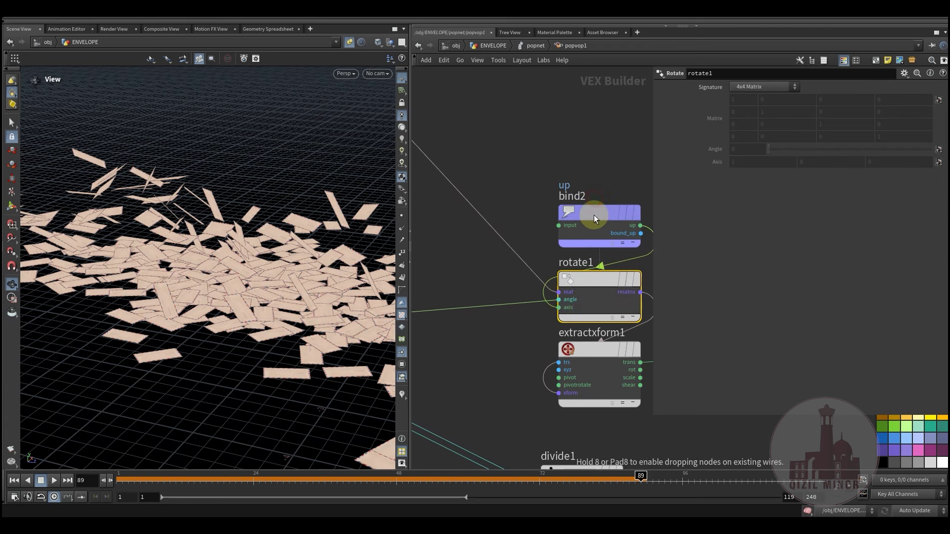
{"action": "middle_click_drag", "start_coordinate": [536, 335], "coordinate": [623, 300]}
{"action": "middle_click_drag", "start_coordinate": [581, 332], "coordinate": [514, 329]}
{"action": "left_click_drag", "start_coordinate": [262, 308], "coordinate": [278, 322]}
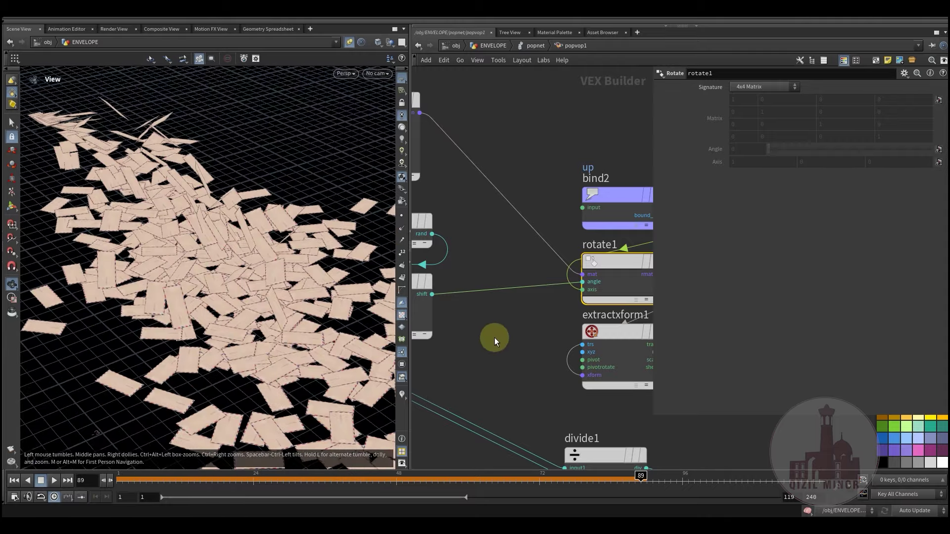
- Wire the N attribute from geometryvopglobal1 into lookat1's to input again and inspect the aligned envelopes
{"action": "scroll", "coordinate": [513, 332], "scroll_direction": "down", "scroll_amount": 3}
{"action": "middle_click_drag", "start_coordinate": [513, 333], "coordinate": [706, 358]}
{"action": "scroll", "coordinate": [502, 365], "scroll_direction": "up", "scroll_amount": 3}
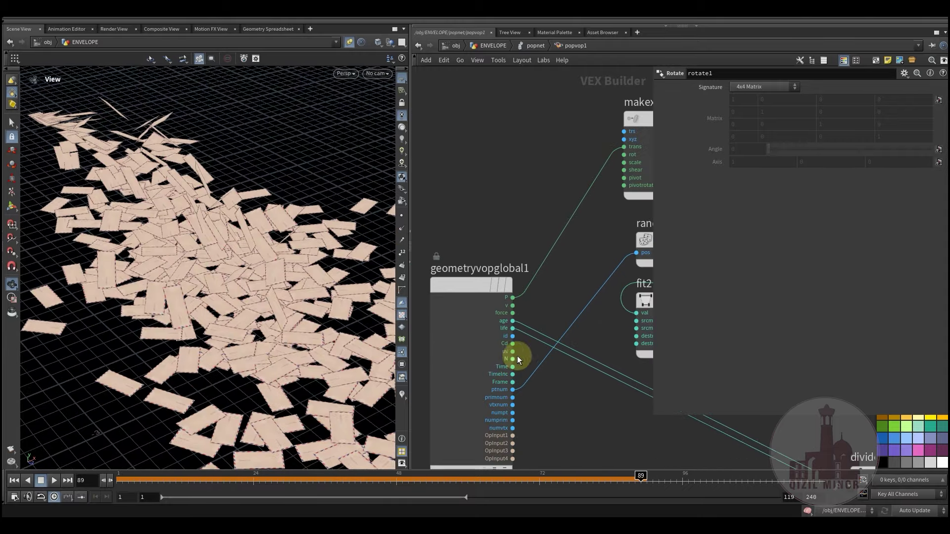
{"action": "scroll", "coordinate": [513, 360], "scroll_direction": "down", "scroll_amount": 3}
{"action": "middle_click_drag", "start_coordinate": [430, 377], "coordinate": [522, 343]}
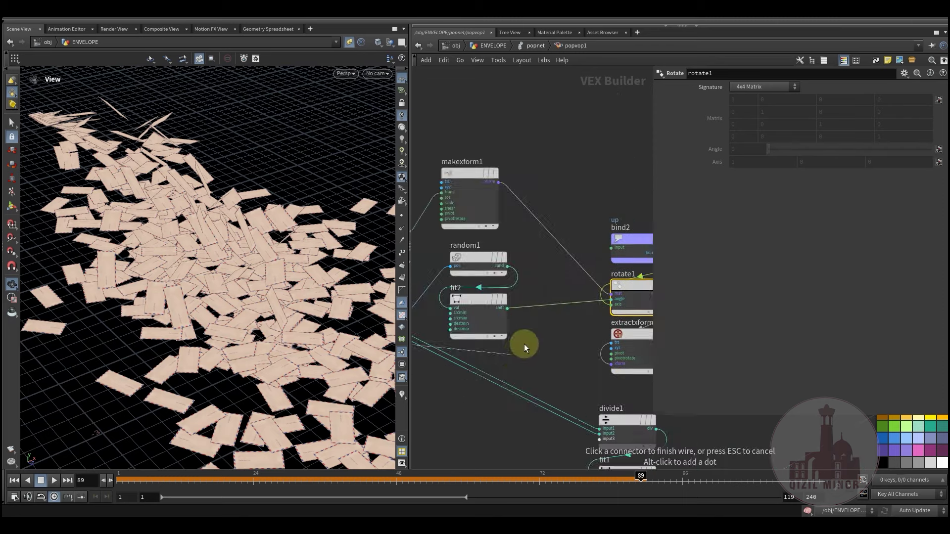
{"action": "scroll", "coordinate": [473, 355], "scroll_direction": "up", "scroll_amount": 3}
{"action": "left_click", "coordinate": [524, 337]}
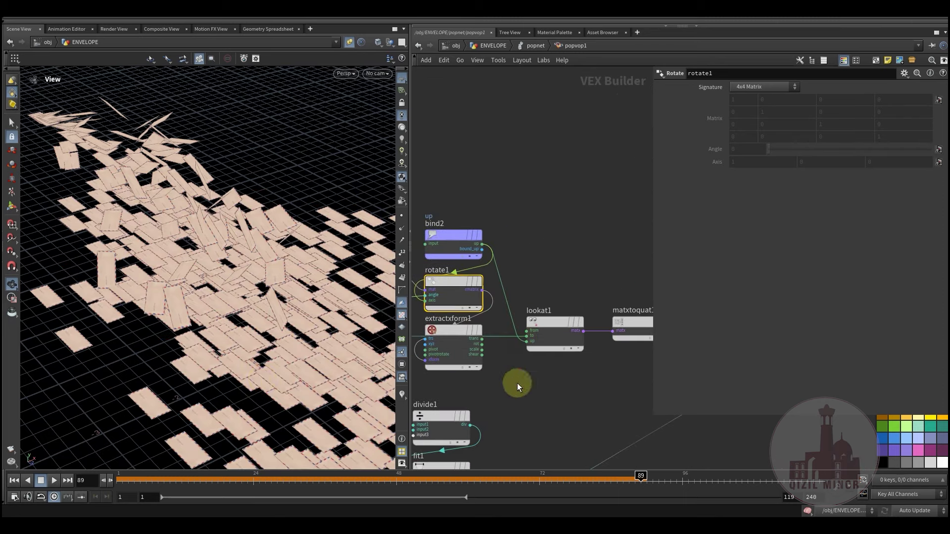
{"action": "left_click_drag", "start_coordinate": [229, 322], "coordinate": [387, 354]}
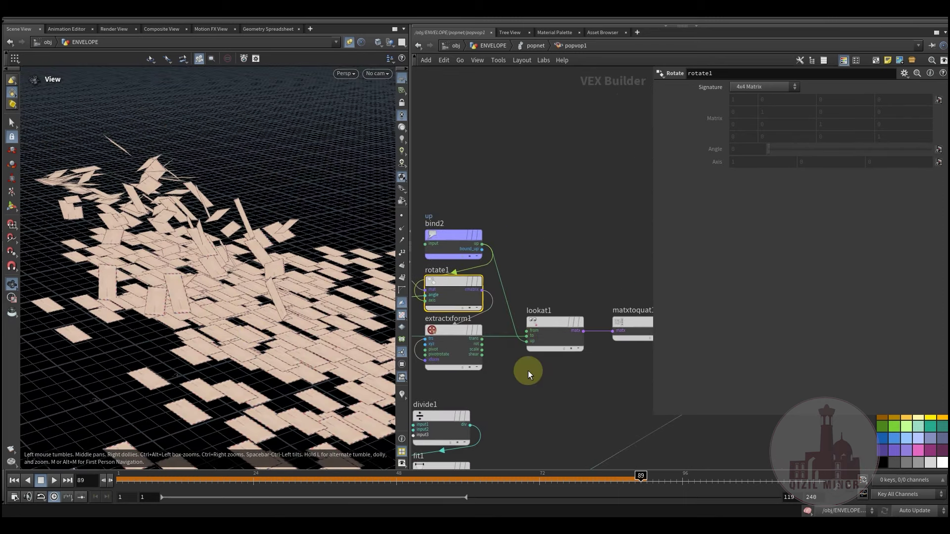
- Restore the wire from extractxform1's trans output to lookat1's to input
{"action": "middle_click_drag", "start_coordinate": [528, 371], "coordinate": [549, 373]}
{"action": "scroll", "coordinate": [550, 372], "scroll_direction": "up", "scroll_amount": 3}
{"action": "middle_click_drag", "start_coordinate": [502, 319], "coordinate": [586, 355]}
{"action": "scroll", "coordinate": [584, 359], "scroll_direction": "down", "scroll_amount": 3}
{"action": "middle_click_drag", "start_coordinate": [461, 368], "coordinate": [590, 339]}
{"action": "middle_click_drag", "start_coordinate": [520, 357], "coordinate": [459, 360]}
{"action": "middle_click_drag", "start_coordinate": [619, 382], "coordinate": [531, 376]}
{"action": "scroll", "coordinate": [528, 375], "scroll_direction": "up", "scroll_amount": 2}
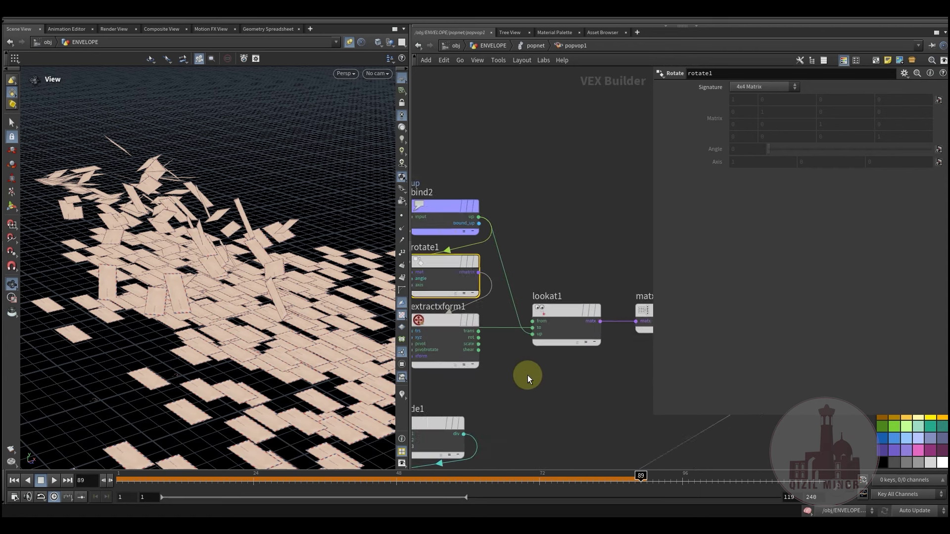
{"action": "left_click", "coordinate": [469, 322]}
{"action": "left_click", "coordinate": [510, 317]}
- Examine the randomly rotated envelopes from several angles and the bind3 and matxtoquat1 wires feeding mix1
{"action": "middle_click_drag", "start_coordinate": [500, 344], "coordinate": [551, 339]}
{"action": "left_click_drag", "start_coordinate": [265, 376], "coordinate": [280, 308]}
{"action": "left_click_drag", "start_coordinate": [232, 282], "coordinate": [362, 377]}
{"action": "middle_click_drag", "start_coordinate": [573, 384], "coordinate": [477, 372]}
{"action": "middle_click_drag", "start_coordinate": [558, 407], "coordinate": [430, 356]}
{"action": "scroll", "coordinate": [519, 381], "scroll_direction": "down", "scroll_amount": 1}
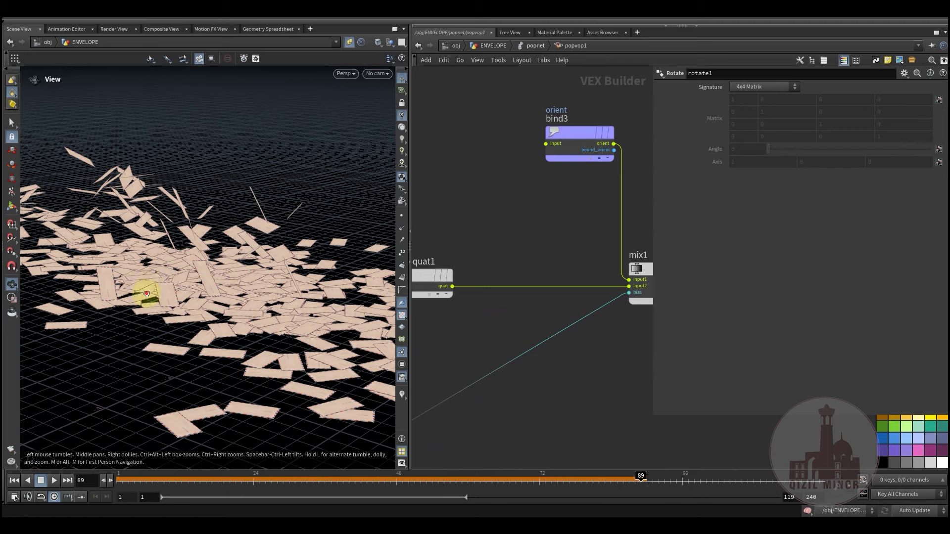
{"action": "left_click_drag", "start_coordinate": [146, 294], "coordinate": [229, 289]}
- Select divide1, fit1 and ramp1 together and trace ramp1's output to the bias input of mix1
{"action": "middle_click_drag", "start_coordinate": [616, 412], "coordinate": [570, 393]}
{"action": "scroll", "coordinate": [517, 390], "scroll_direction": "down", "scroll_amount": 3}
{"action": "middle_click_drag", "start_coordinate": [449, 363], "coordinate": [489, 311]}
{"action": "scroll", "coordinate": [631, 292], "scroll_direction": "down", "scroll_amount": 2}
{"action": "middle_click_drag", "start_coordinate": [501, 402], "coordinate": [529, 391]}
{"action": "middle_click_drag", "start_coordinate": [429, 416], "coordinate": [503, 408]}
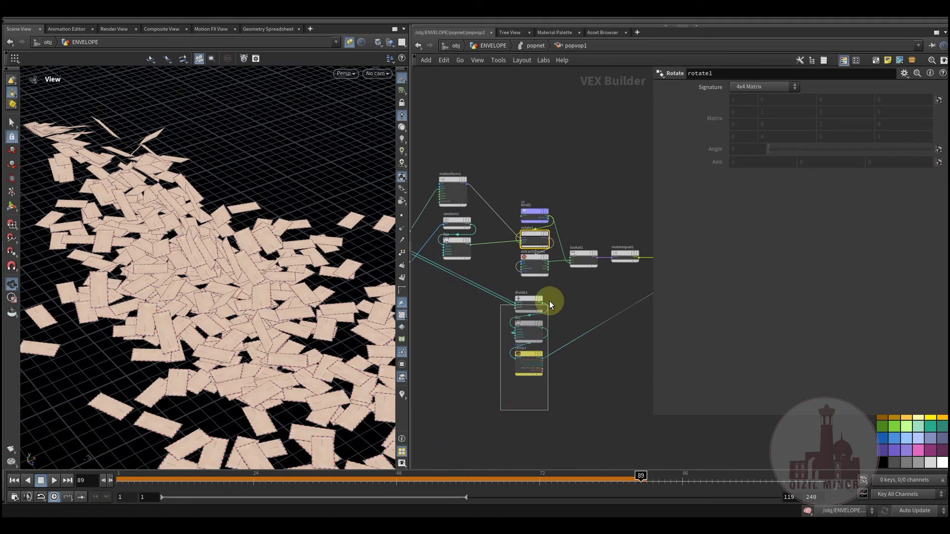
{"action": "left_click_drag", "start_coordinate": [549, 301], "coordinate": [551, 293]}
{"action": "middle_click_drag", "start_coordinate": [559, 374], "coordinate": [462, 389]}
{"action": "left_click", "coordinate": [597, 347]}
{"action": "middle_click_drag", "start_coordinate": [602, 340], "coordinate": [591, 342]}
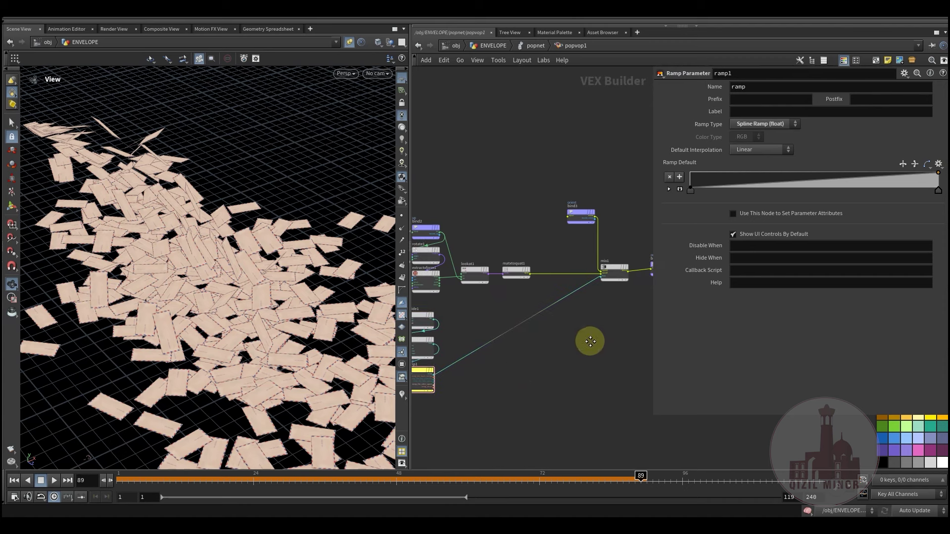
- Show the settings of the orient bind1 node fed by mix1, and return to the popnet network
{"action": "middle_click_drag", "start_coordinate": [634, 276], "coordinate": [555, 313]}
{"action": "scroll", "coordinate": [531, 355], "scroll_direction": "up", "scroll_amount": 5}
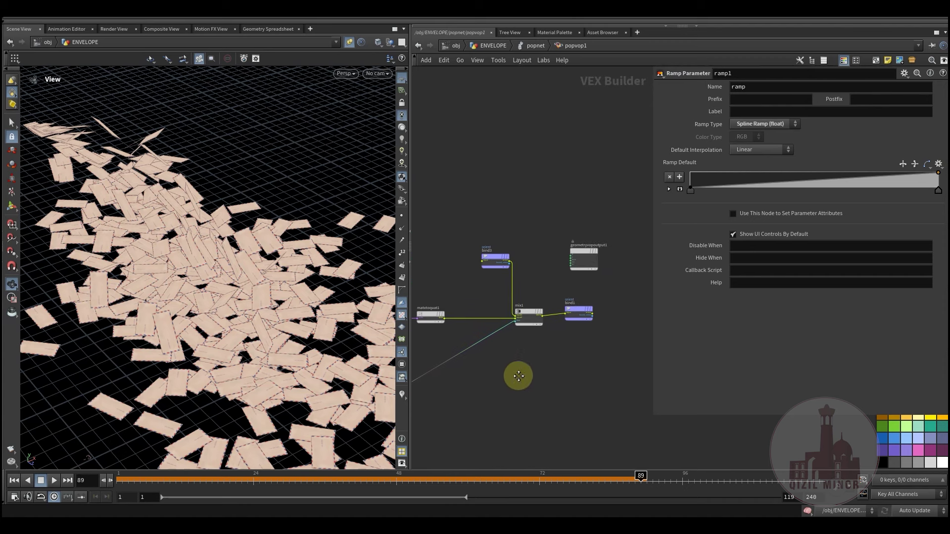
{"action": "left_click", "coordinate": [576, 280]}
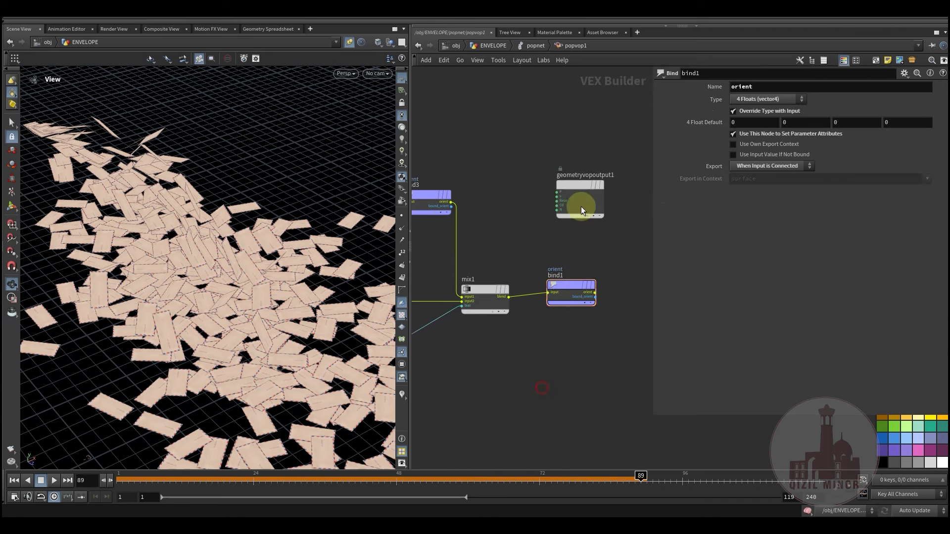
{"action": "left_click", "coordinate": [533, 46]}
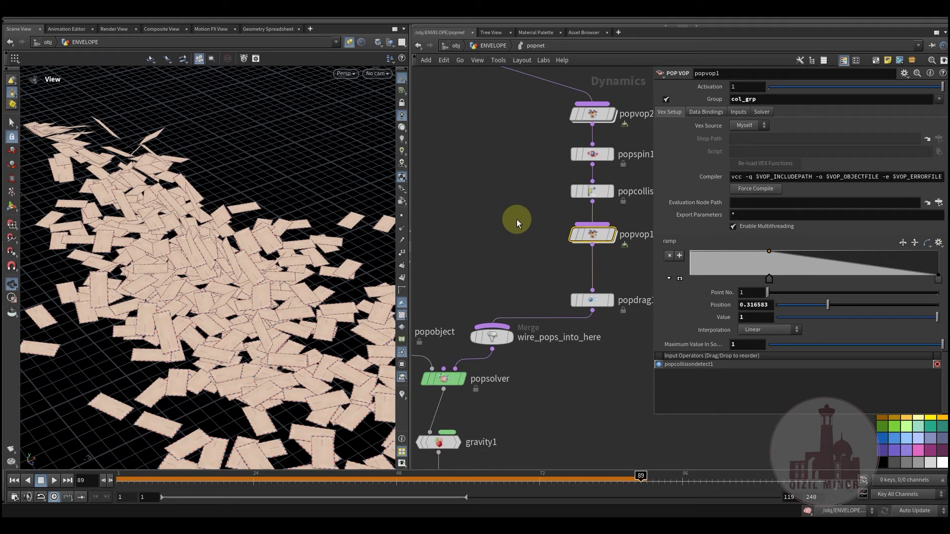
- Scrub the simulation to frame 41, hide the viewport's reference grid and widen the viewport
{"action": "left_click_drag", "start_coordinate": [115, 477], "coordinate": [353, 473]}
{"action": "left_click_drag", "start_coordinate": [203, 310], "coordinate": [165, 307]}
{"action": "left_click", "coordinate": [402, 80]}
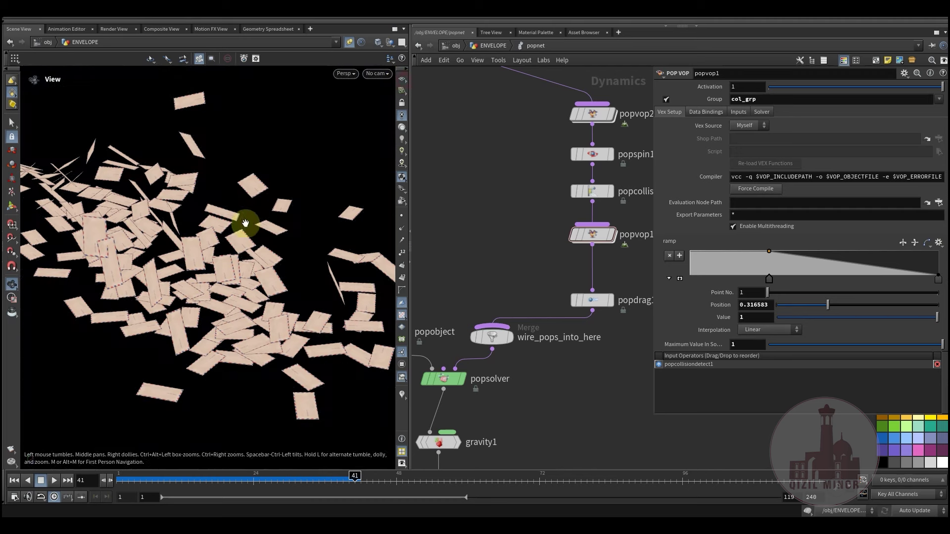
{"action": "left_click_drag", "start_coordinate": [410, 300], "coordinate": [478, 301]}
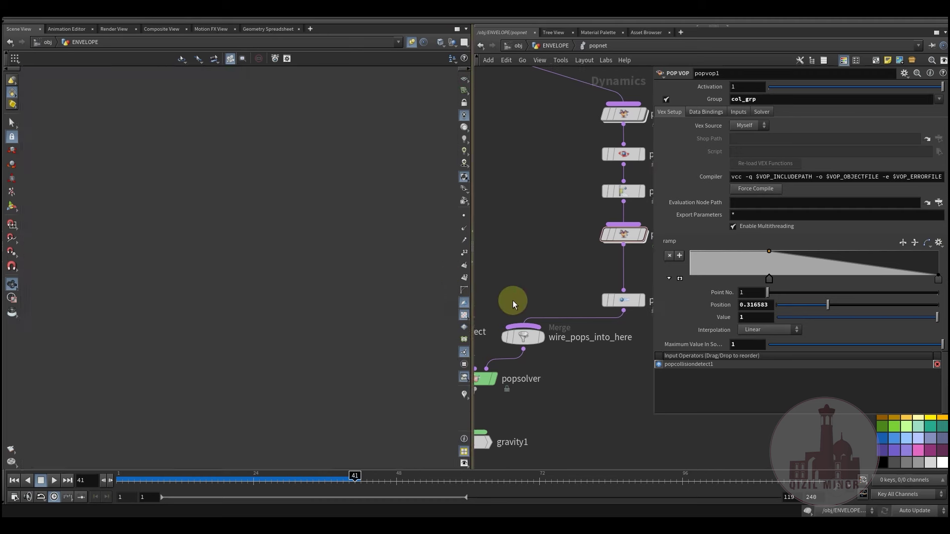
{"action": "scroll", "coordinate": [629, 182], "scroll_direction": "down", "scroll_amount": 2}
{"action": "middle_click_drag", "start_coordinate": [551, 381], "coordinate": [568, 396]}
- Return to frame 1 and play the envelope simulation
{"action": "left_click_drag", "start_coordinate": [271, 329], "coordinate": [155, 492]}
{"action": "left_click", "coordinate": [144, 479]}
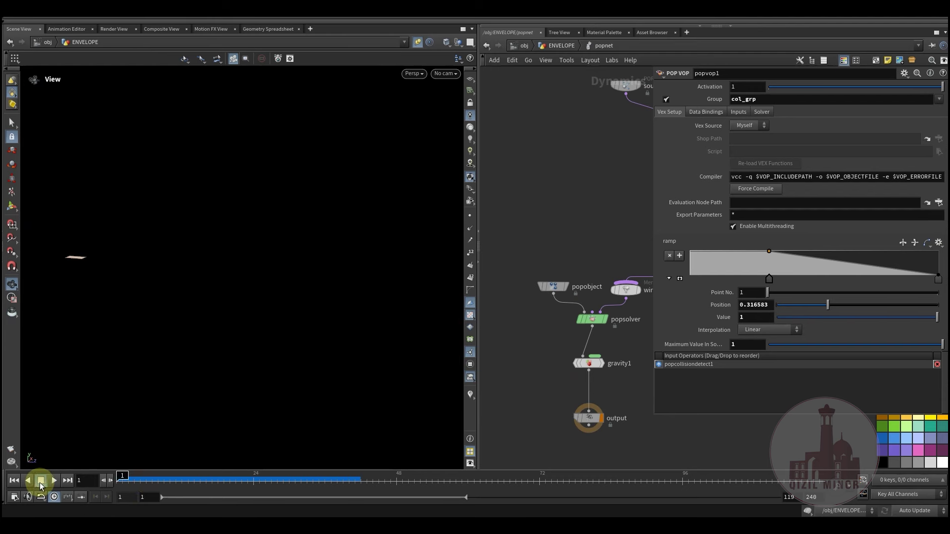
{"action": "left_click", "coordinate": [53, 480]}
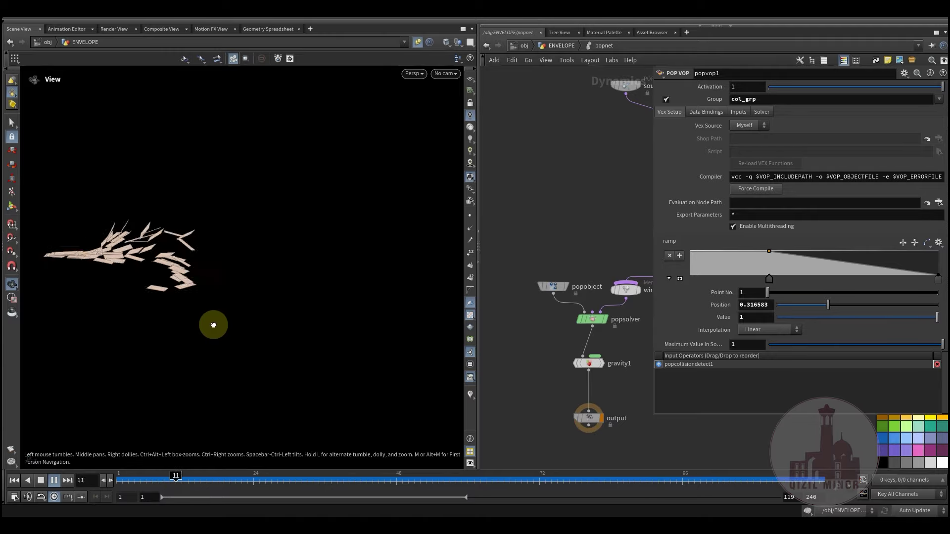
- Select the five POP nodes from popvop2 down to popdrag1 together in the popnet network
{"action": "middle_click_drag", "start_coordinate": [588, 217], "coordinate": [545, 293]}
{"action": "scroll", "coordinate": [560, 302], "scroll_direction": "down", "scroll_amount": 3}
{"action": "left_click_drag", "start_coordinate": [623, 415], "coordinate": [593, 392]}
{"action": "left_click_drag", "start_coordinate": [621, 189], "coordinate": [601, 369]}
{"action": "left_click", "coordinate": [580, 289]}
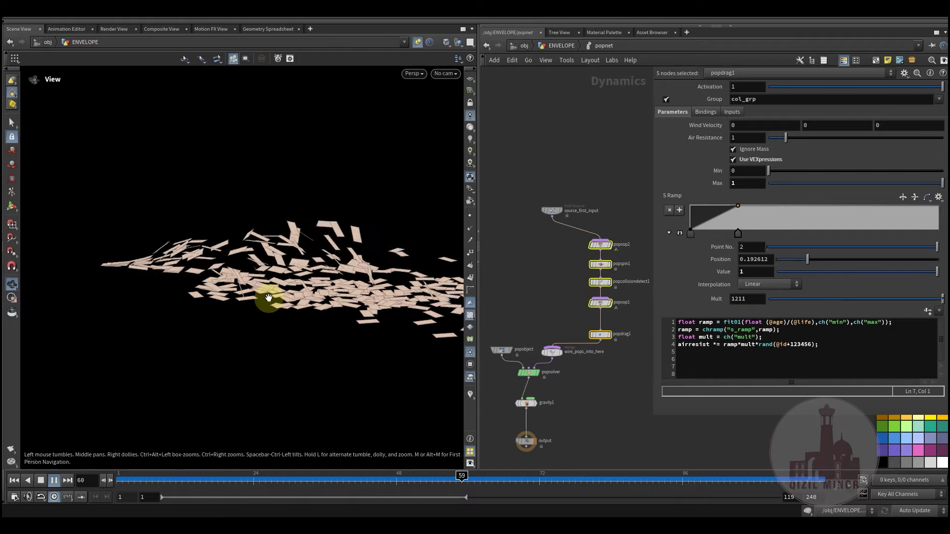
- Examine the flying and landing envelopes from other angles and up close during playback
{"action": "left_click_drag", "start_coordinate": [247, 284], "coordinate": [217, 299]}
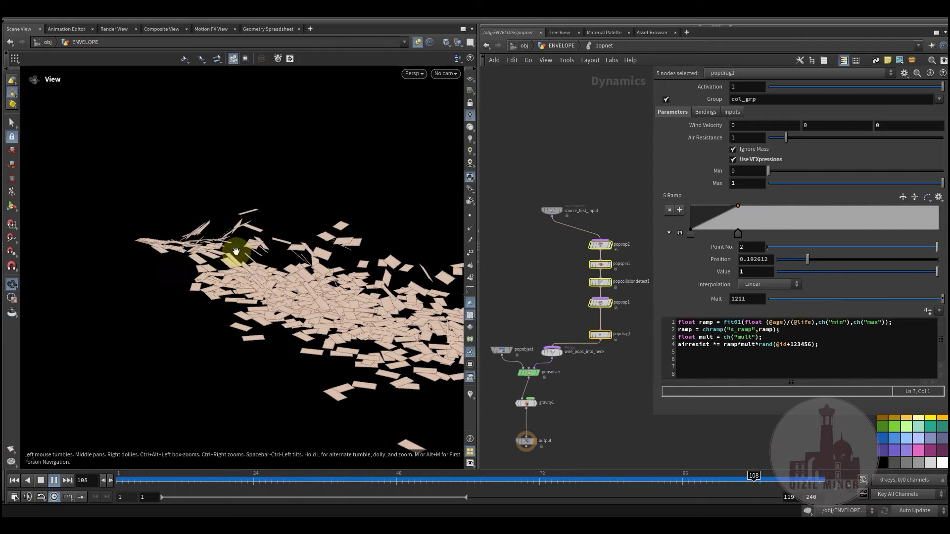
{"action": "middle_click_drag", "start_coordinate": [214, 293], "coordinate": [146, 325]}
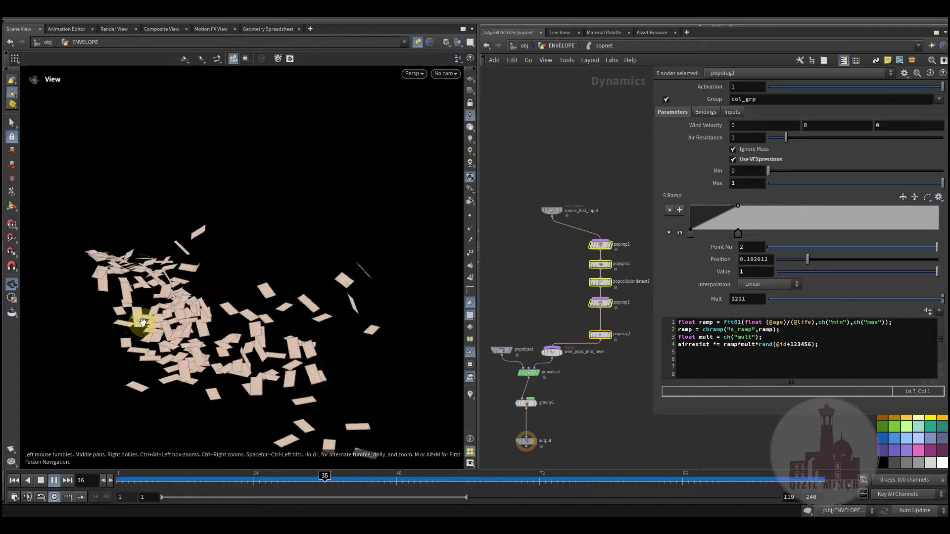
{"action": "right_click_drag", "start_coordinate": [147, 325], "coordinate": [337, 322]}
{"action": "middle_click_drag", "start_coordinate": [337, 322], "coordinate": [186, 307]}
{"action": "right_click_drag", "start_coordinate": [186, 307], "coordinate": [176, 289]}
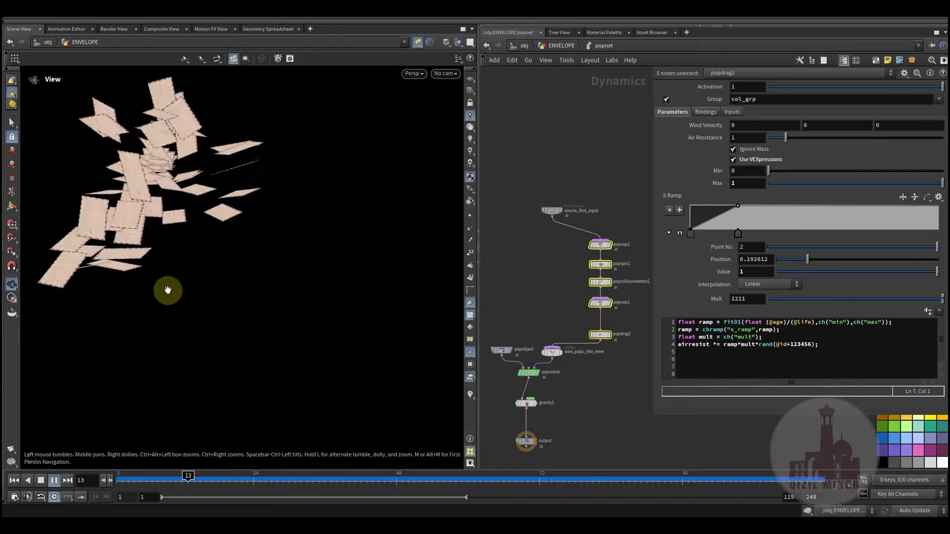